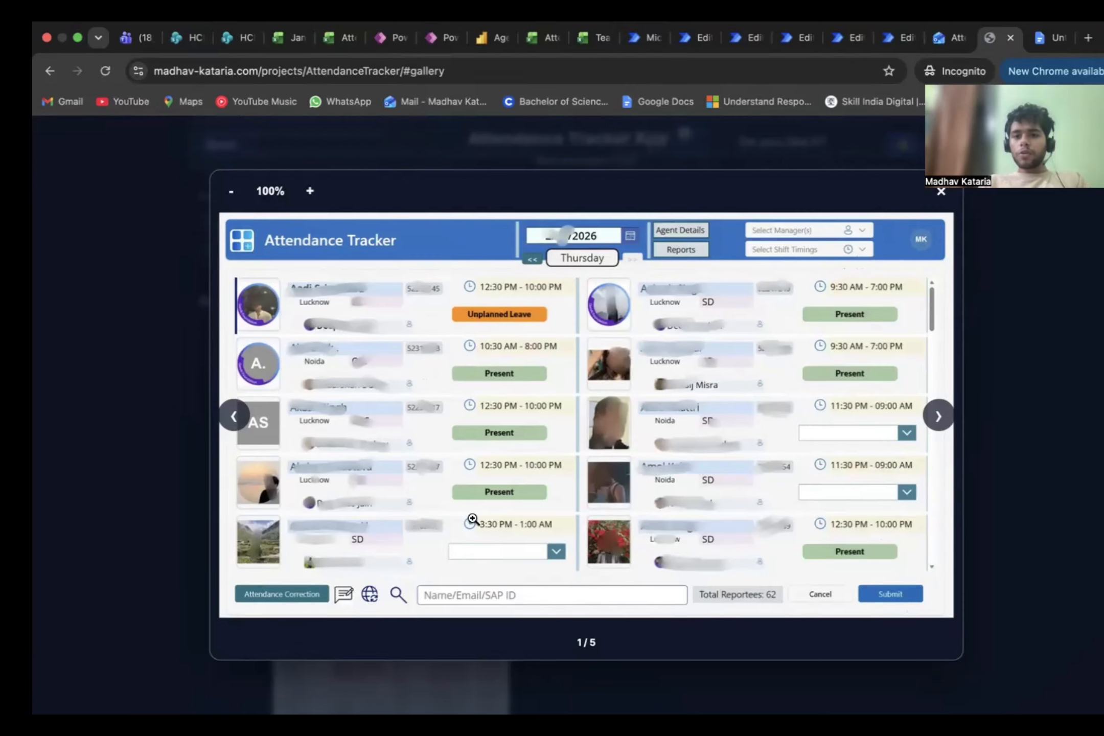
Step: Page through the Attendance Tracker gallery images, including the attendance correction form and the attendance report dashboards
left_click(939, 417)
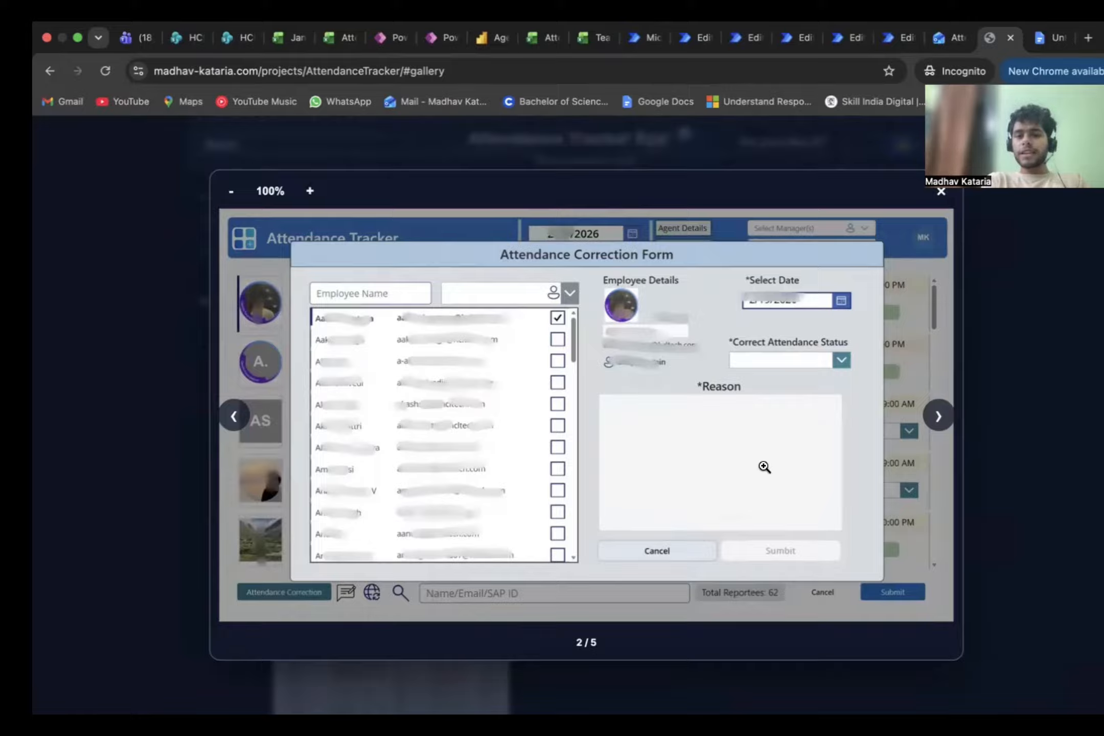
left_click(940, 416)
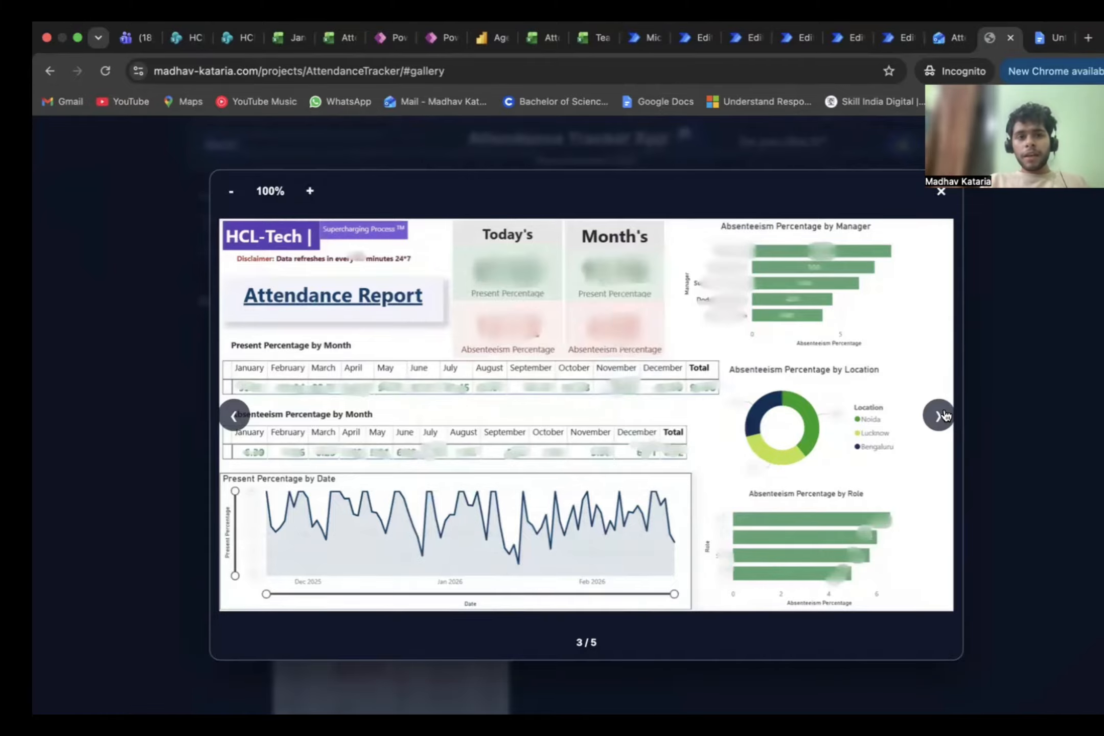
left_click(939, 415)
left_click(940, 416)
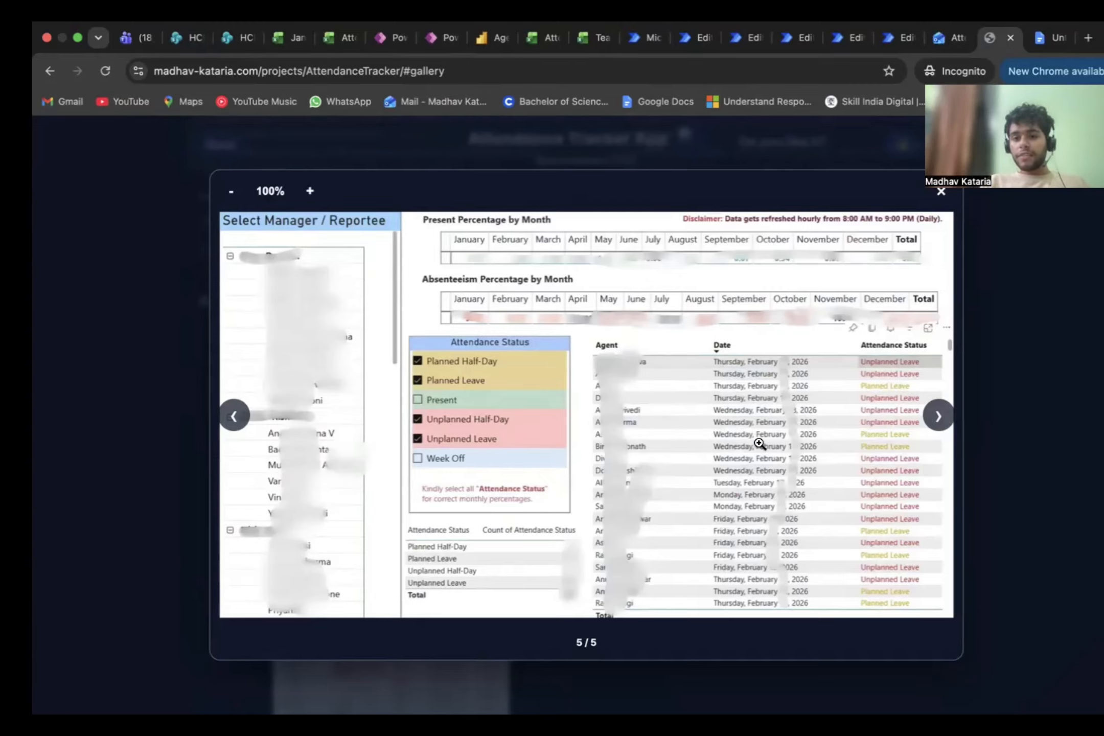
left_click(936, 416)
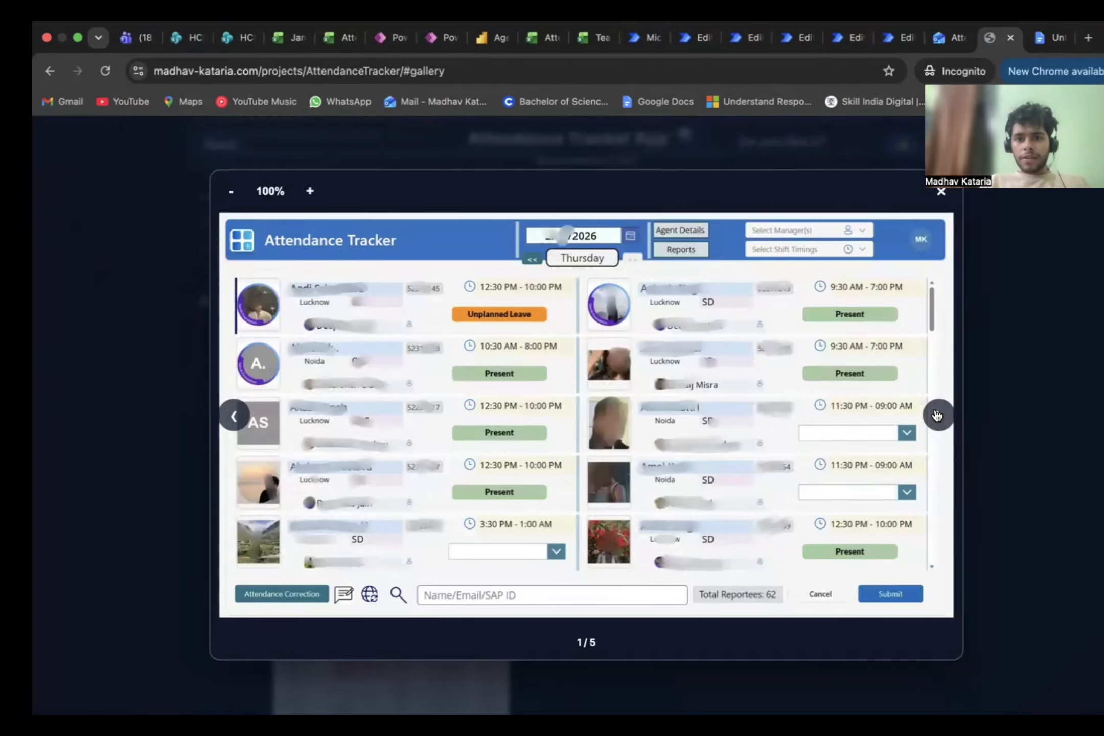
left_click(936, 415)
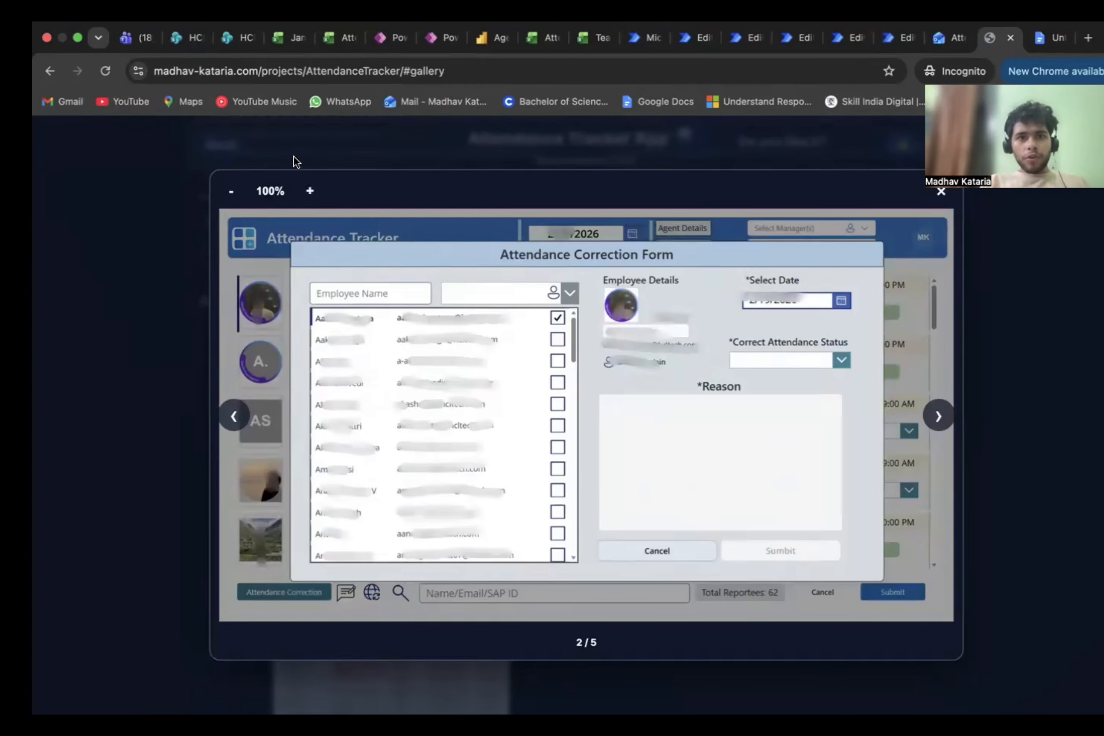
Step: Close the gallery viewer and review the Attendance Tracker App project page's main screenshot, overview and highlights
left_click(90, 566)
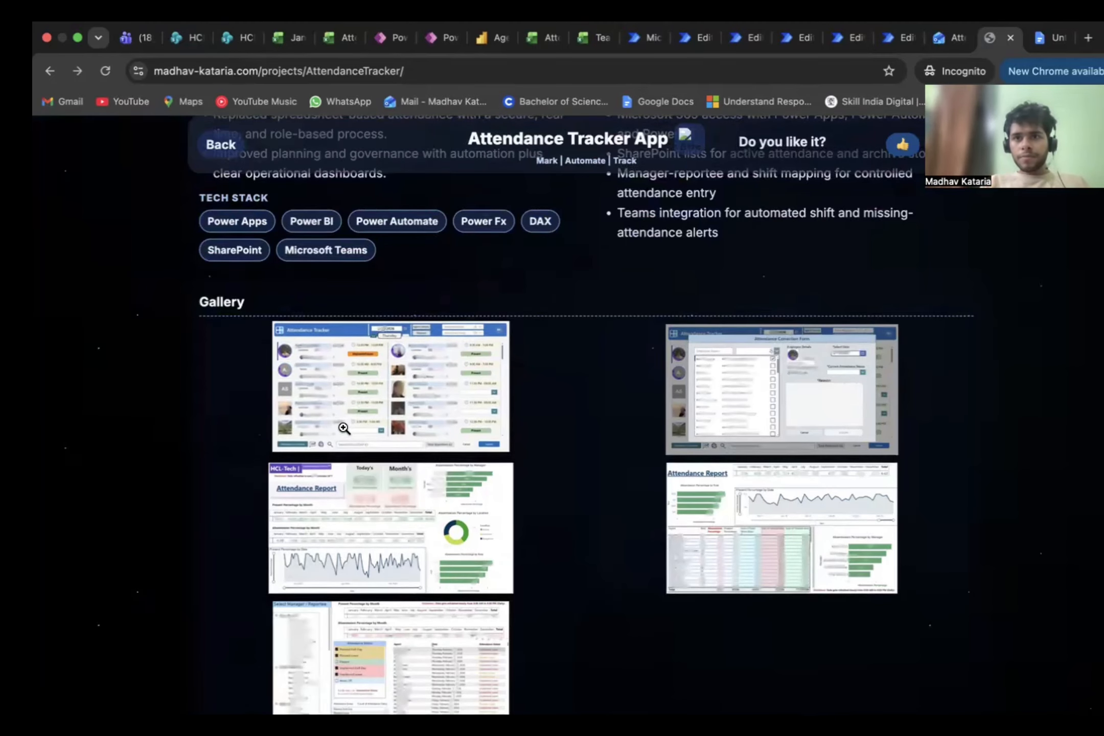
scroll(487, 396, "up", 10)
scroll(487, 396, "up", 3)
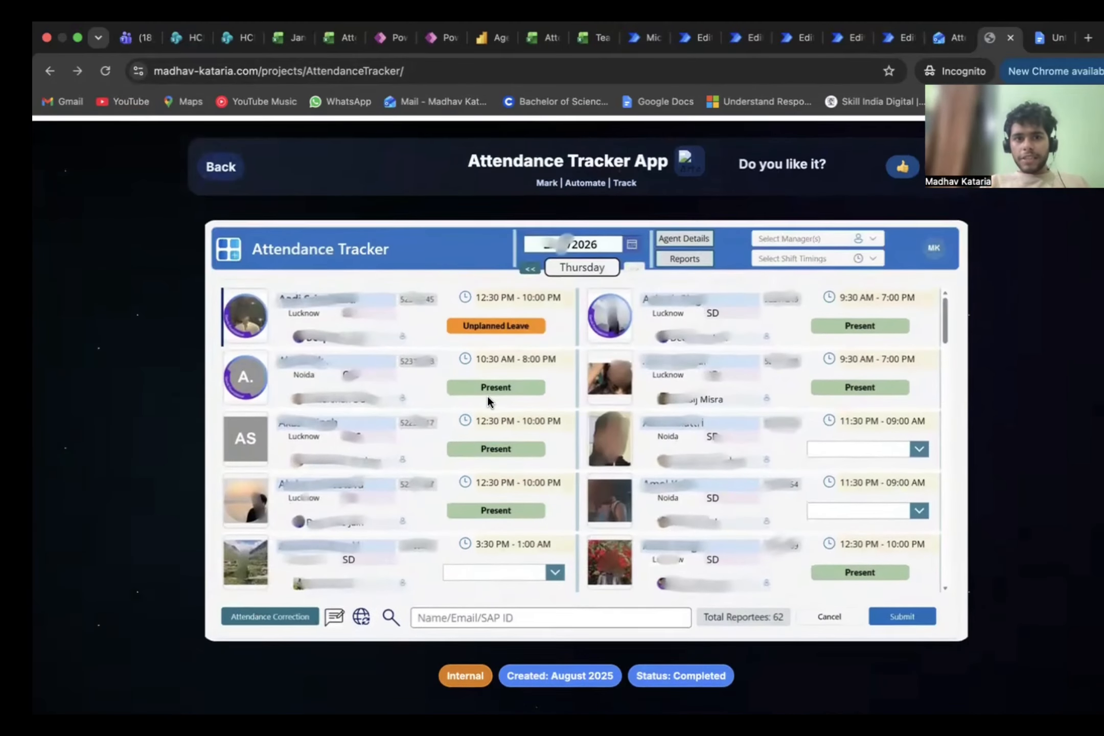
scroll(487, 396, "down", 5)
scroll(487, 396, "down", 2)
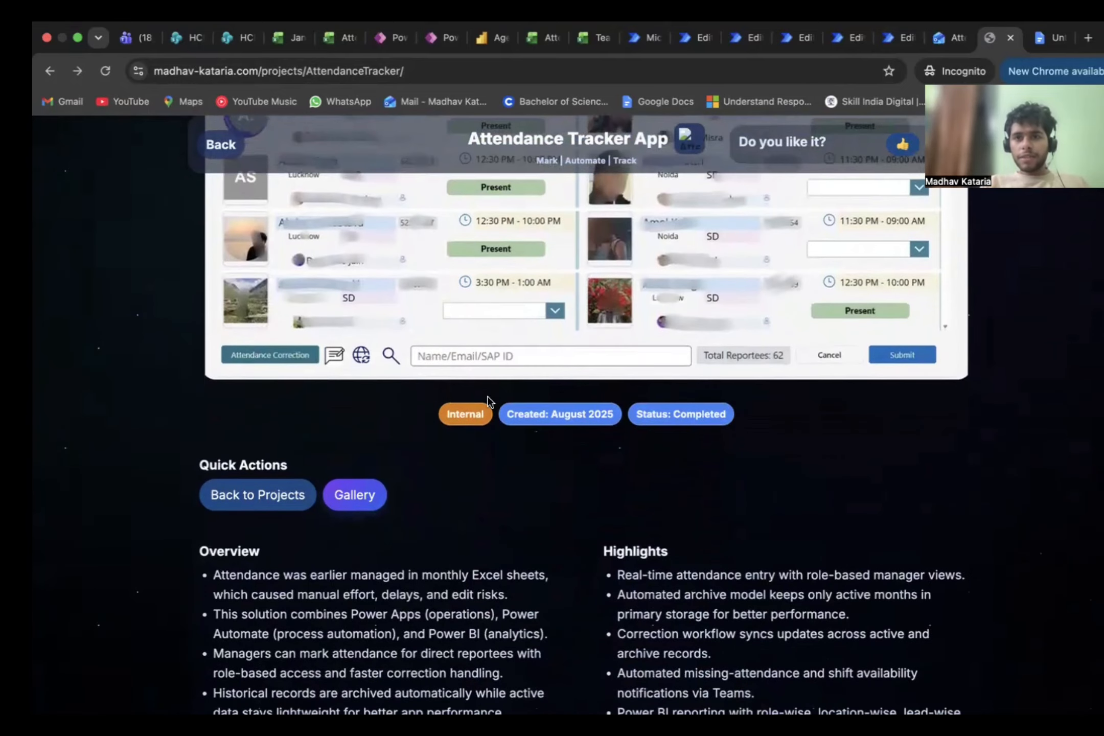
scroll(686, 289, "up", 4)
scroll(686, 290, "up", 5)
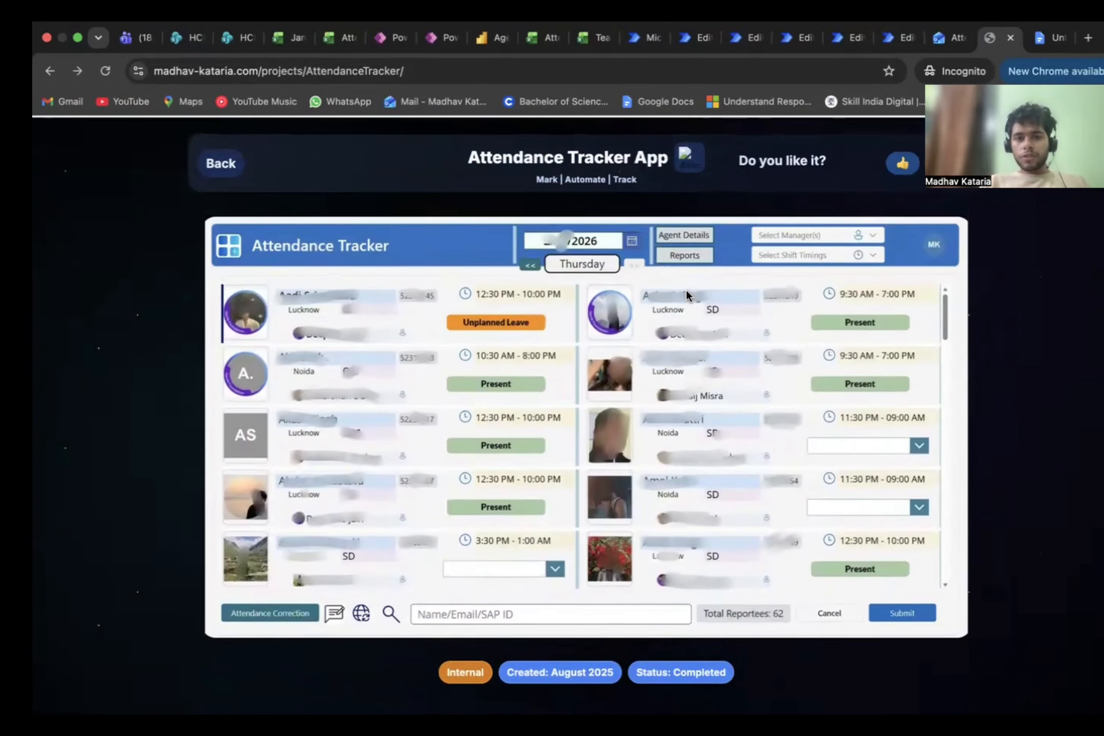
Step: Switch to the SharePoint list Attendance Sheet [Ericsson SD] and examine its columns and attendance records
left_click(1036, 43)
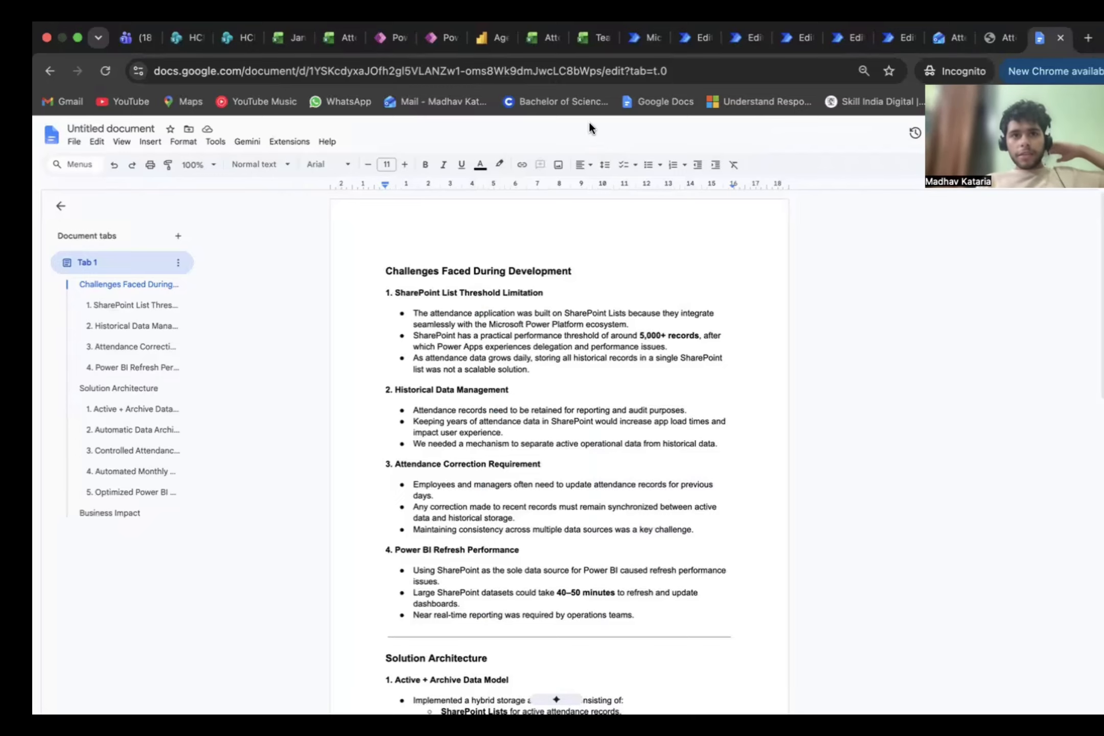
left_click(183, 37)
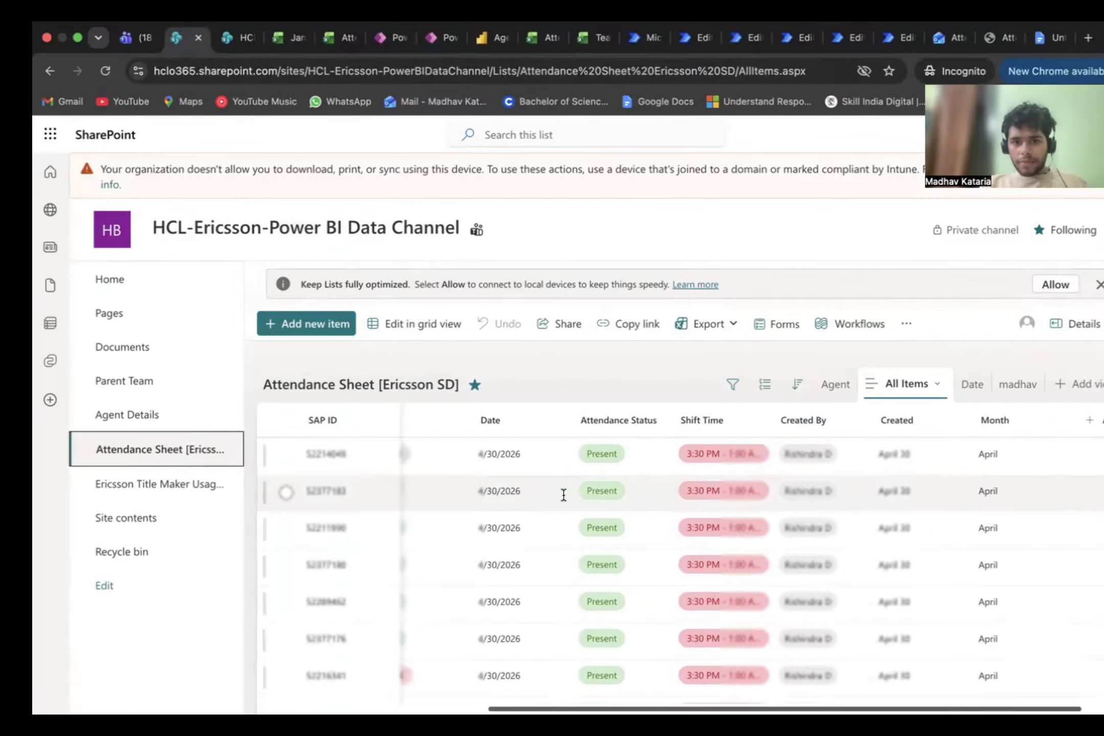
scroll(563, 494, "right", 2)
scroll(564, 494, "left", 3)
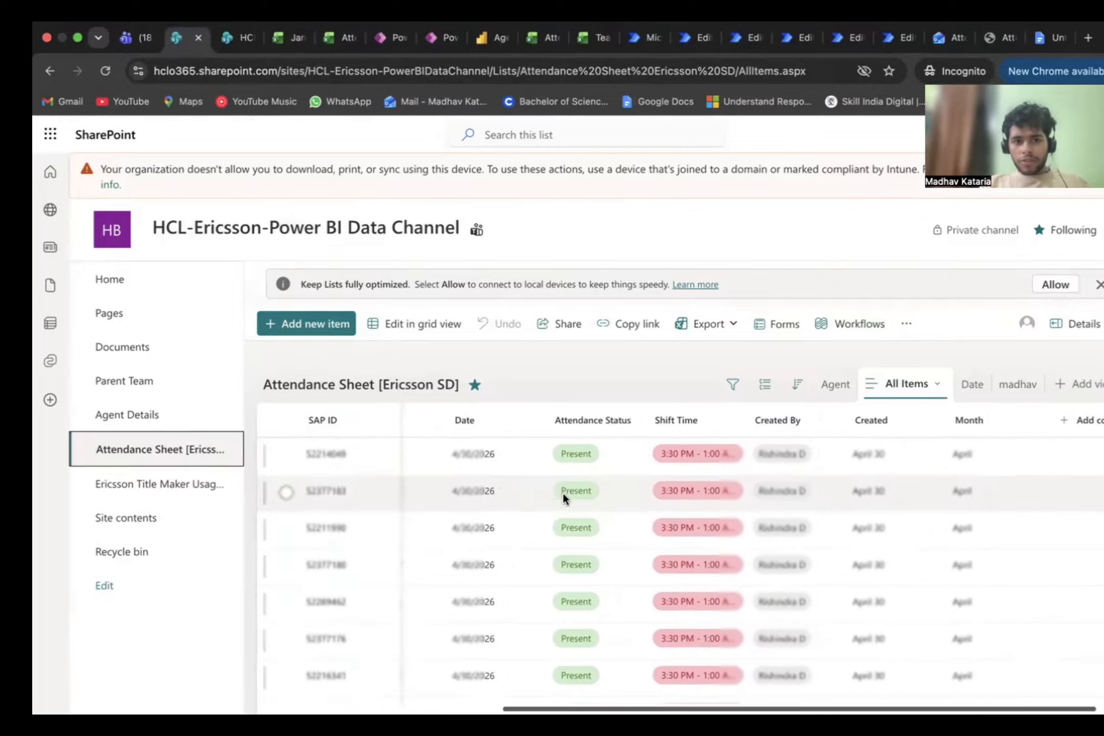
scroll(563, 495, "left", 3)
scroll(564, 494, "right", 7)
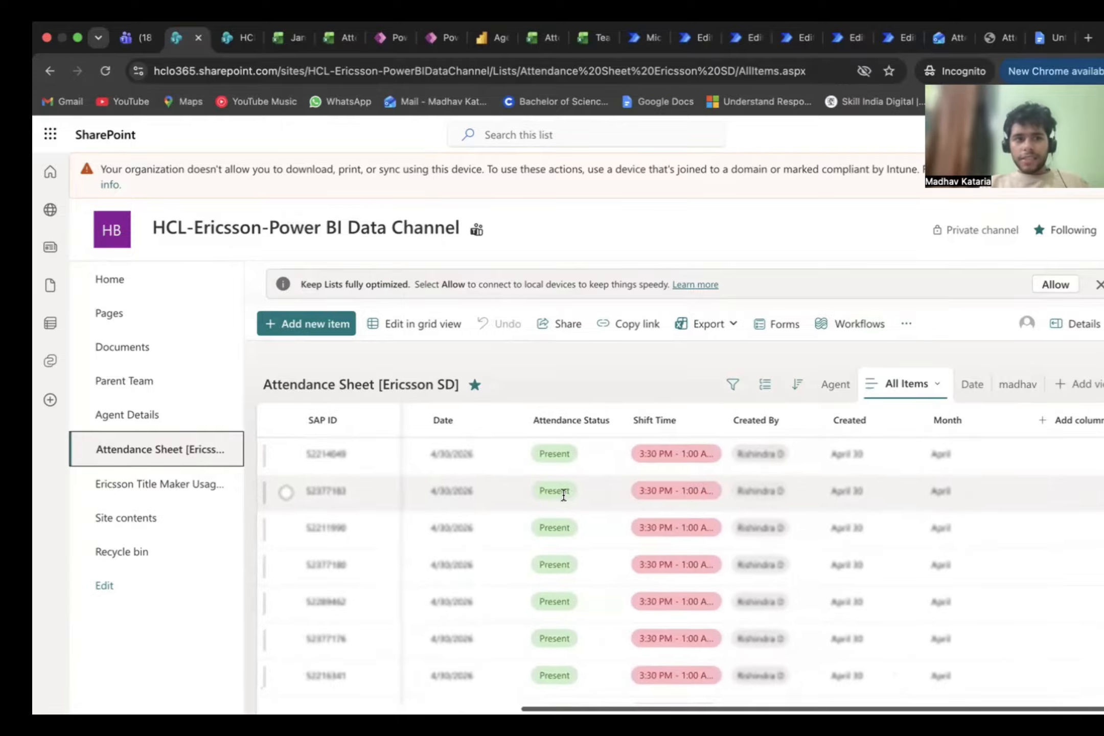
scroll(585, 523, "down", 1)
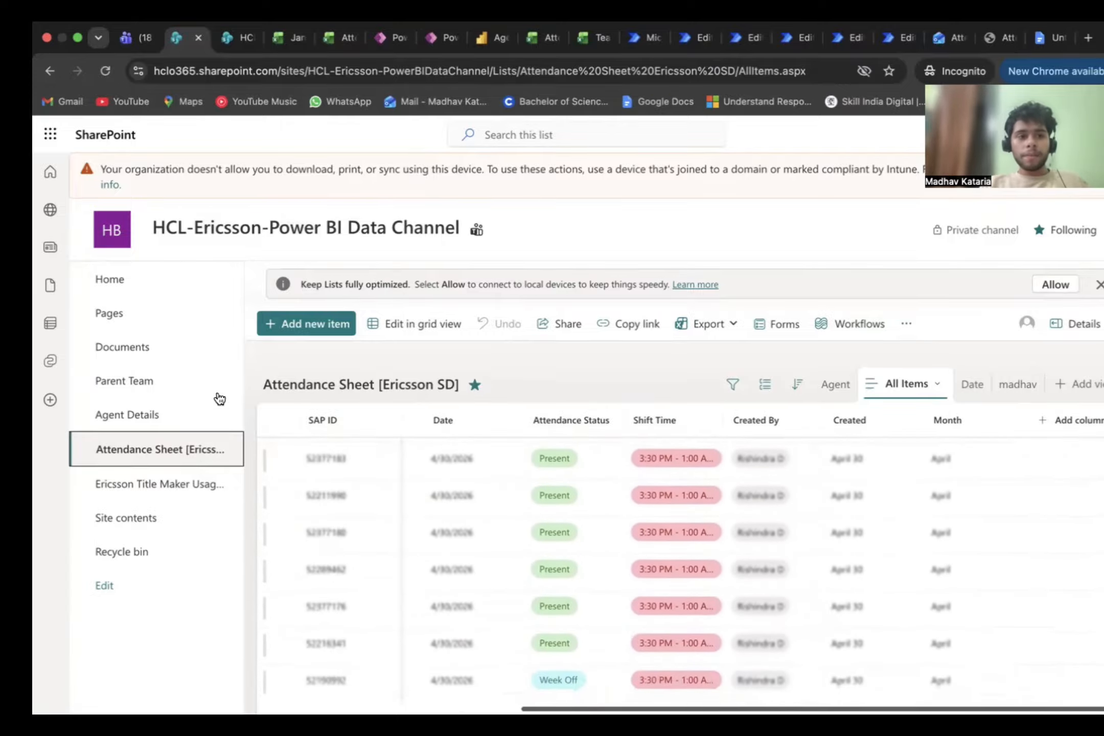
Step: Open the Agent Details list on the SharePoint site and examine its columns
left_click(170, 423)
scroll(550, 466, "right", 5)
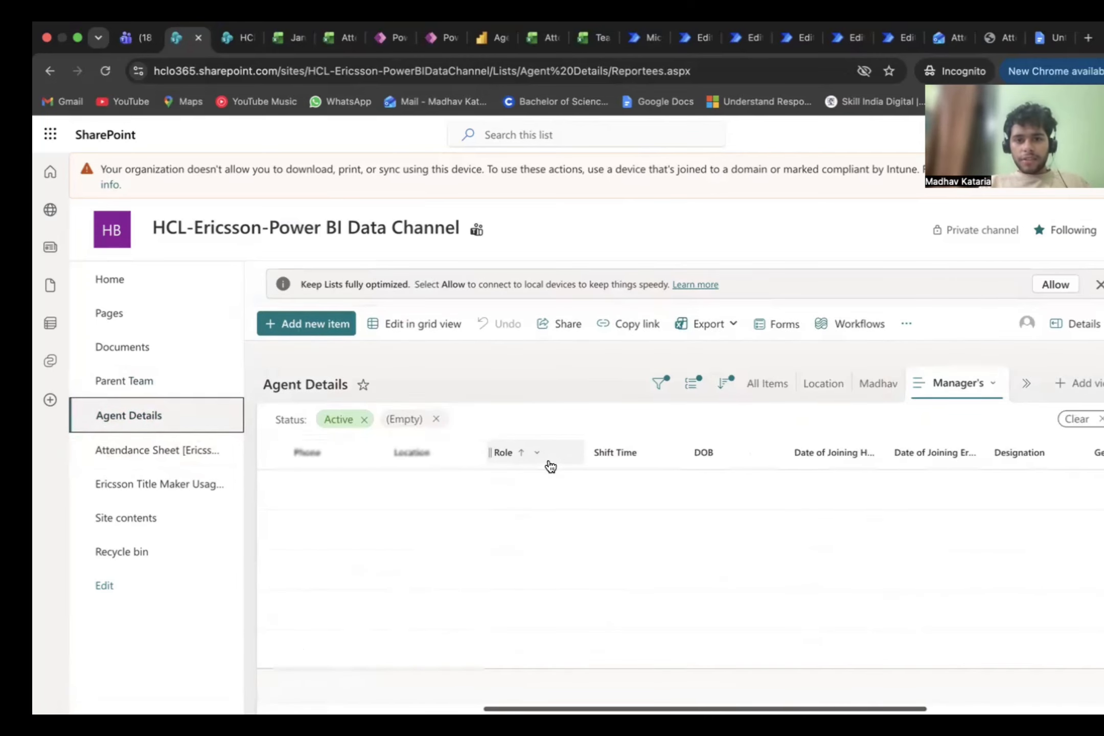
scroll(291, 504, "left", 1)
scroll(358, 460, "right", 2)
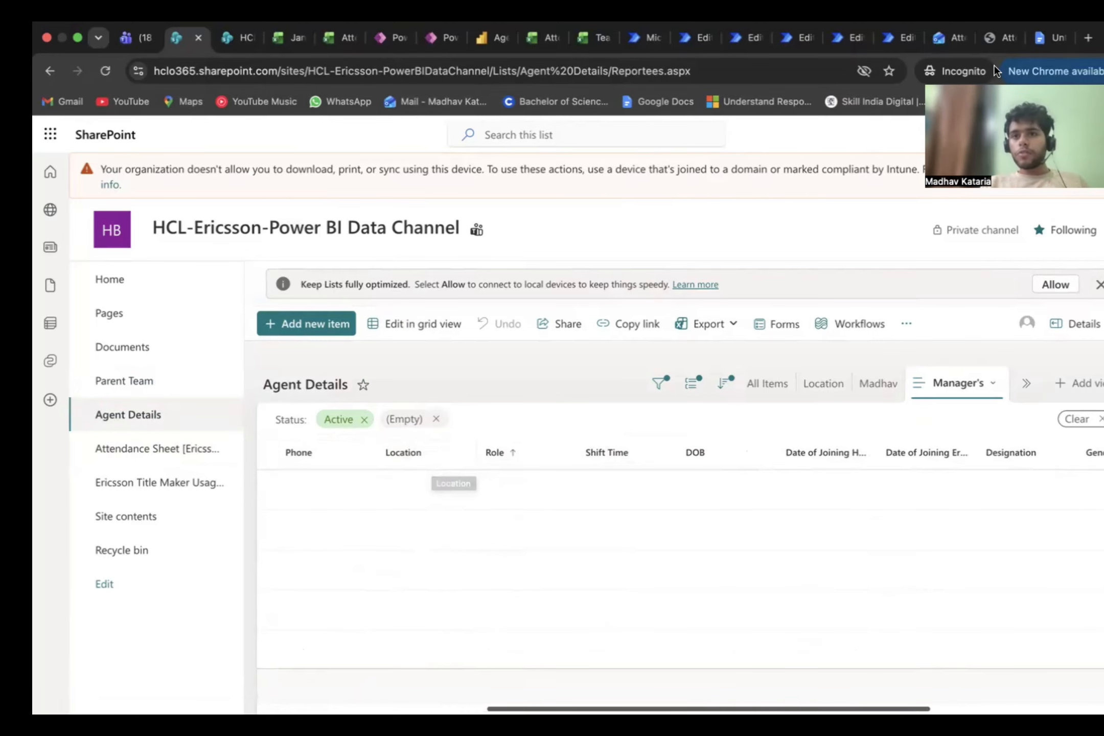
Step: Switch to the Google Docs document and point out "5,000+ records" under SharePoint List Threshold Limitation by selecting the text
left_click(1044, 45)
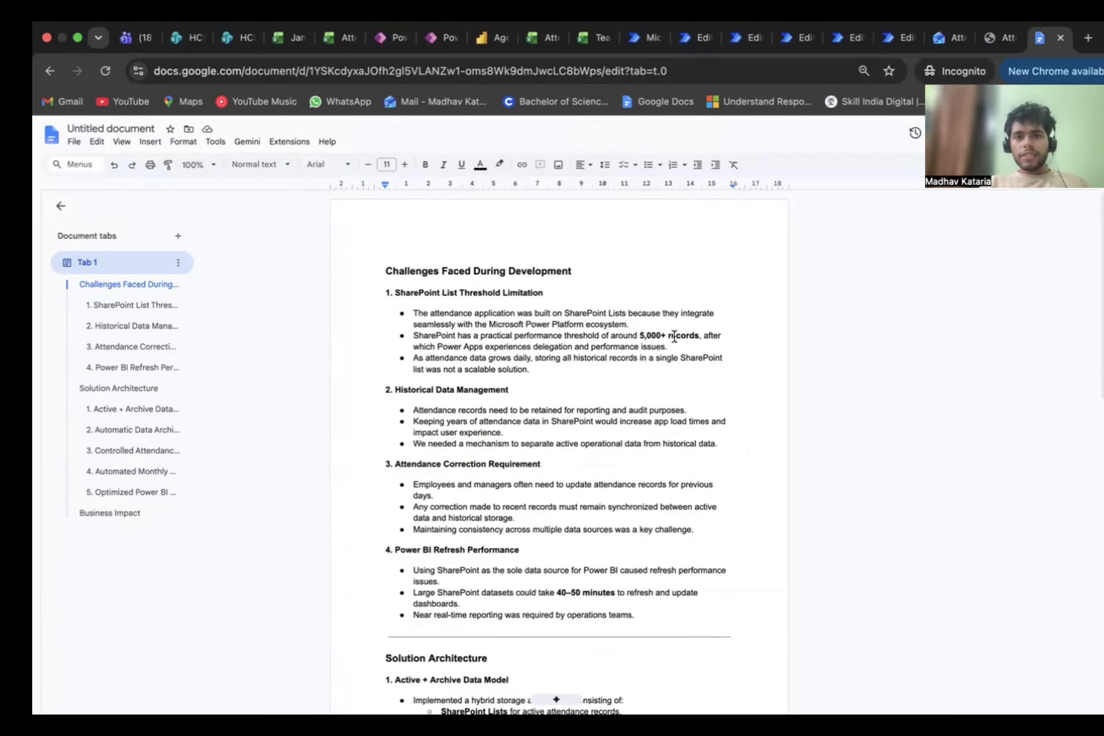
left_click_drag(639, 336, 691, 335)
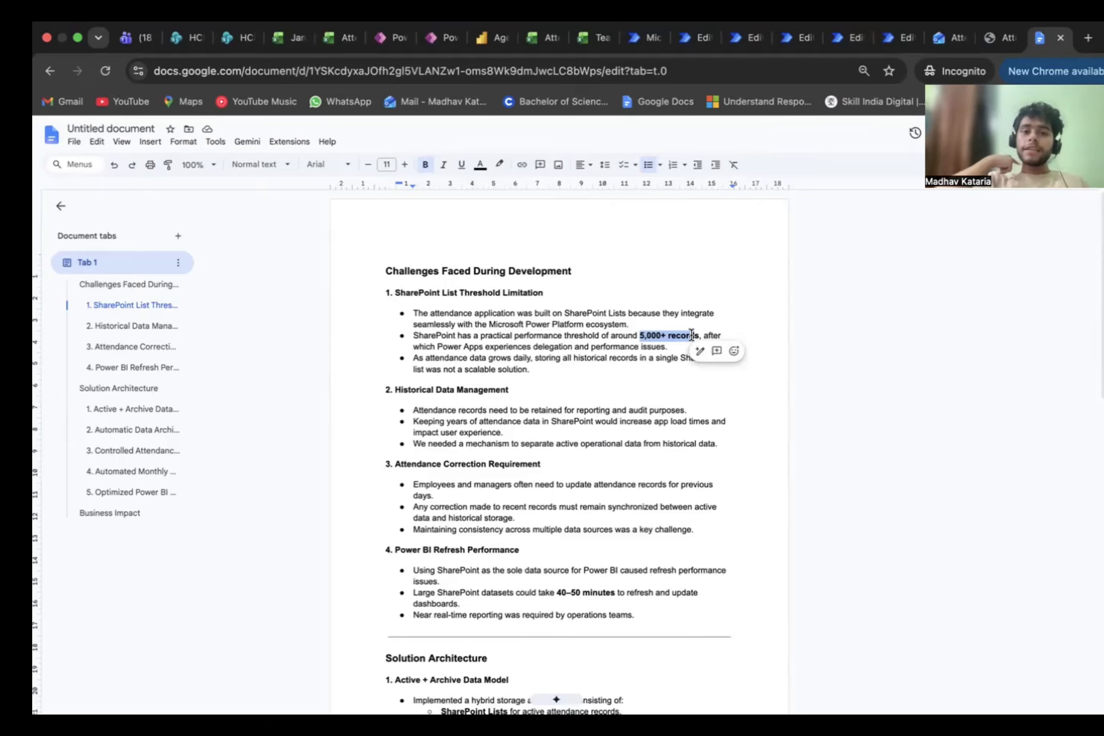
left_click(621, 422)
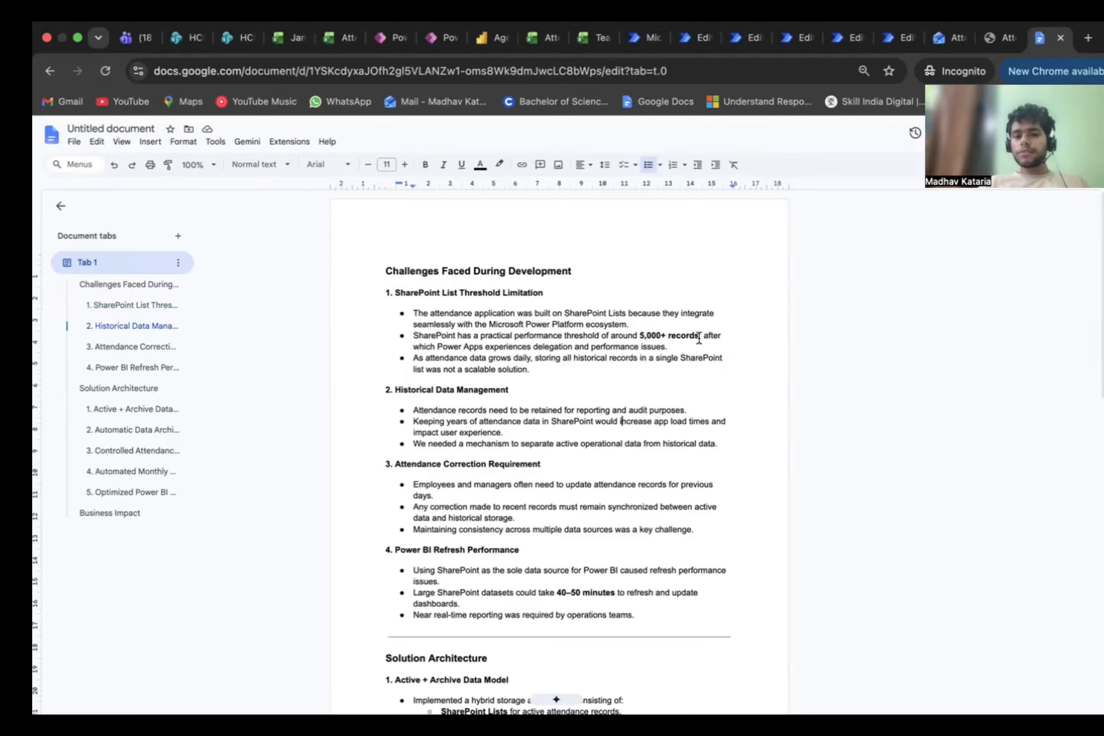
left_click_drag(638, 336, 700, 336)
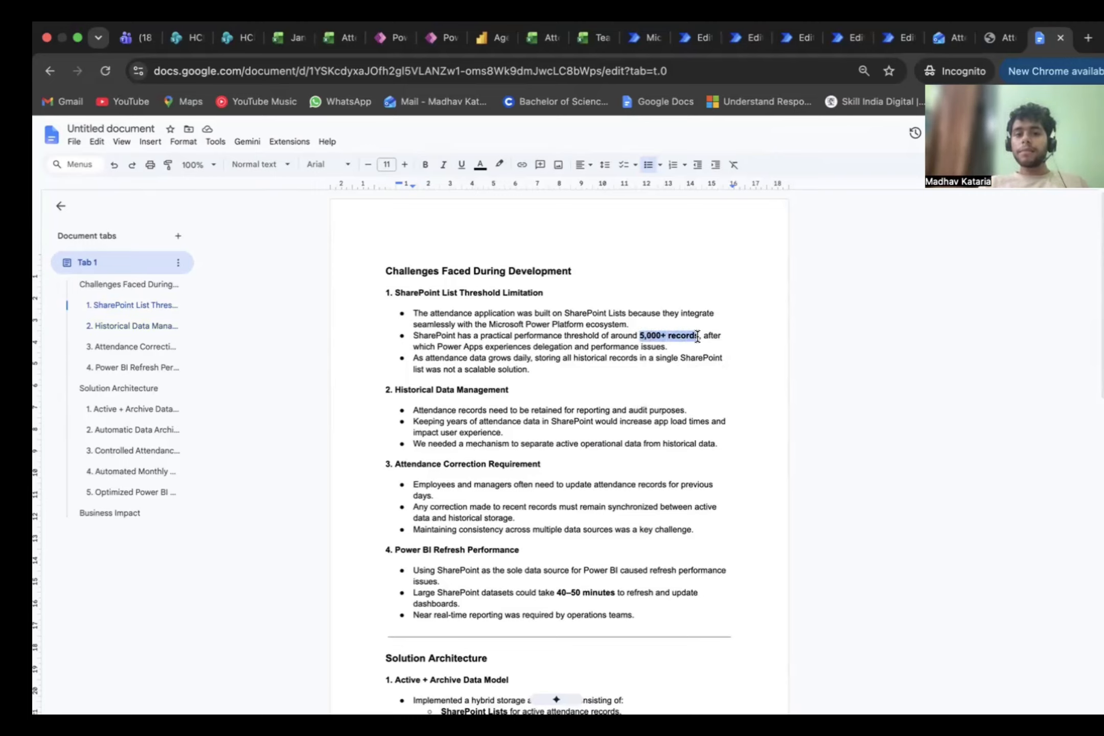
left_click(672, 348)
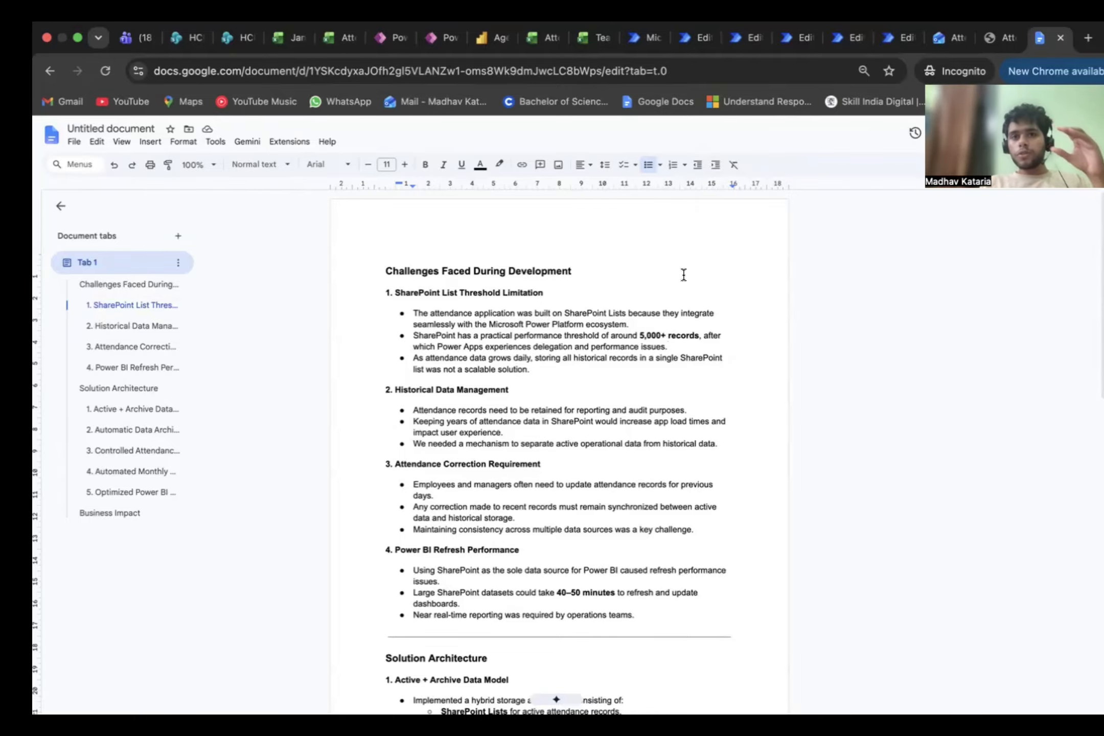
Step: Switch to the Attendance excel flow in Power Automate and inspect the Get items action's Order By parameter
left_click(696, 63)
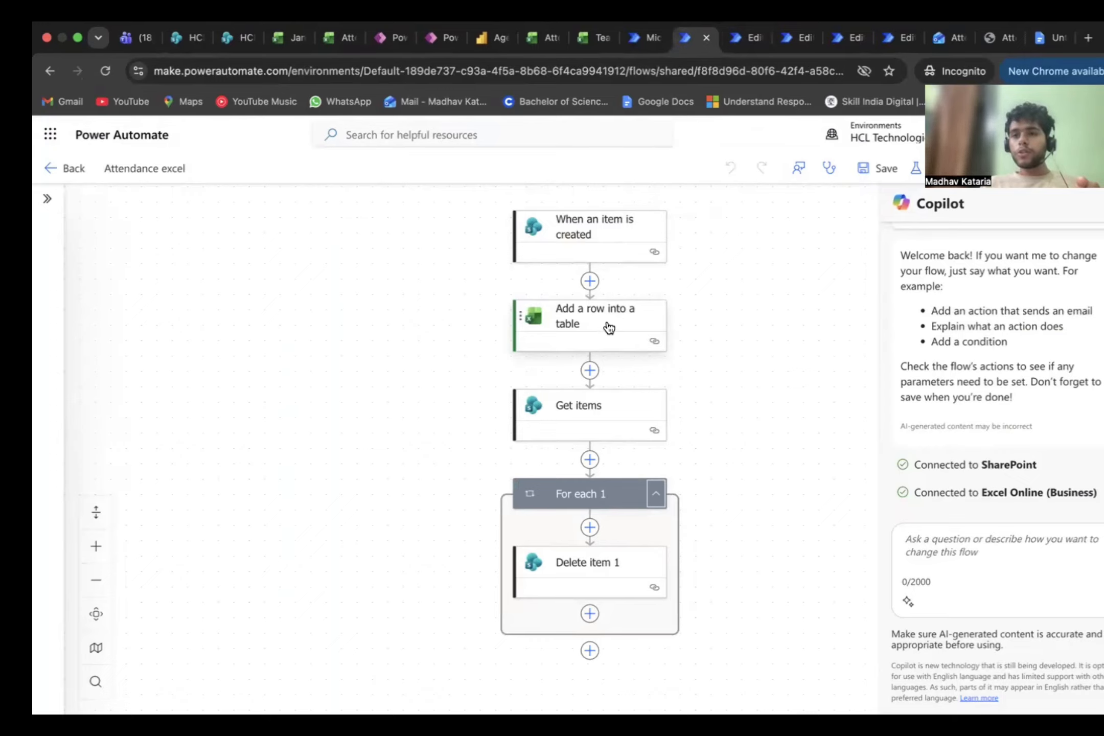
left_click(604, 414)
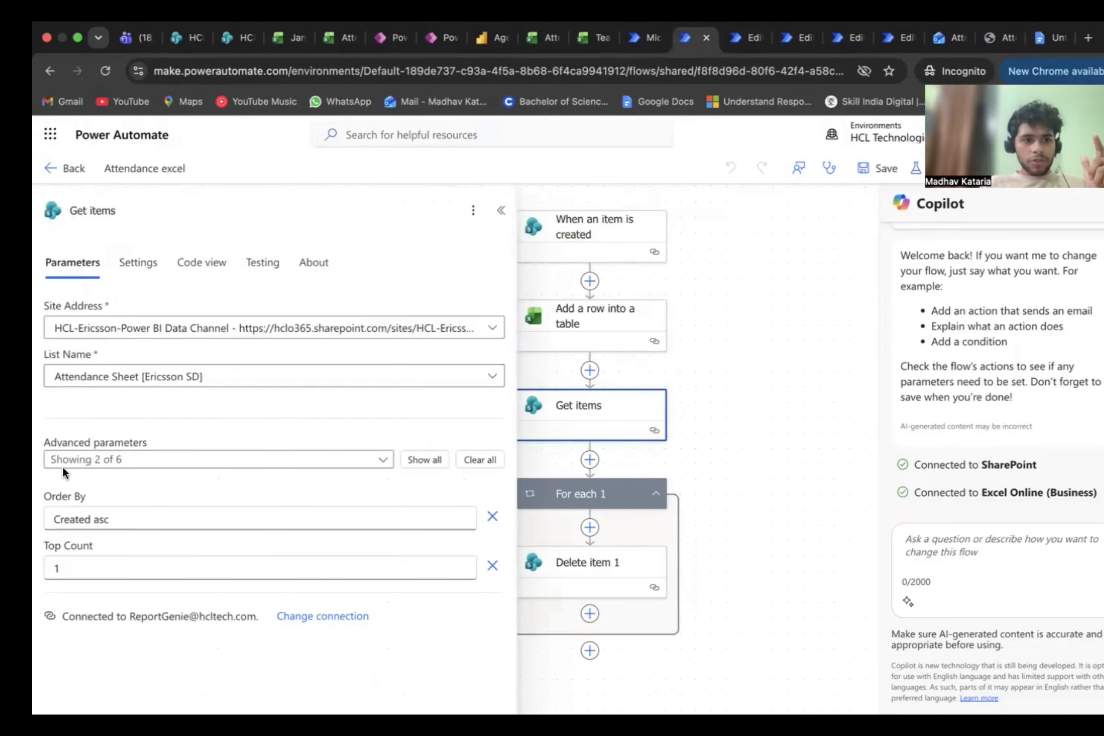
left_click_drag(59, 517, 109, 520)
left_click_drag(717, 452, 772, 385)
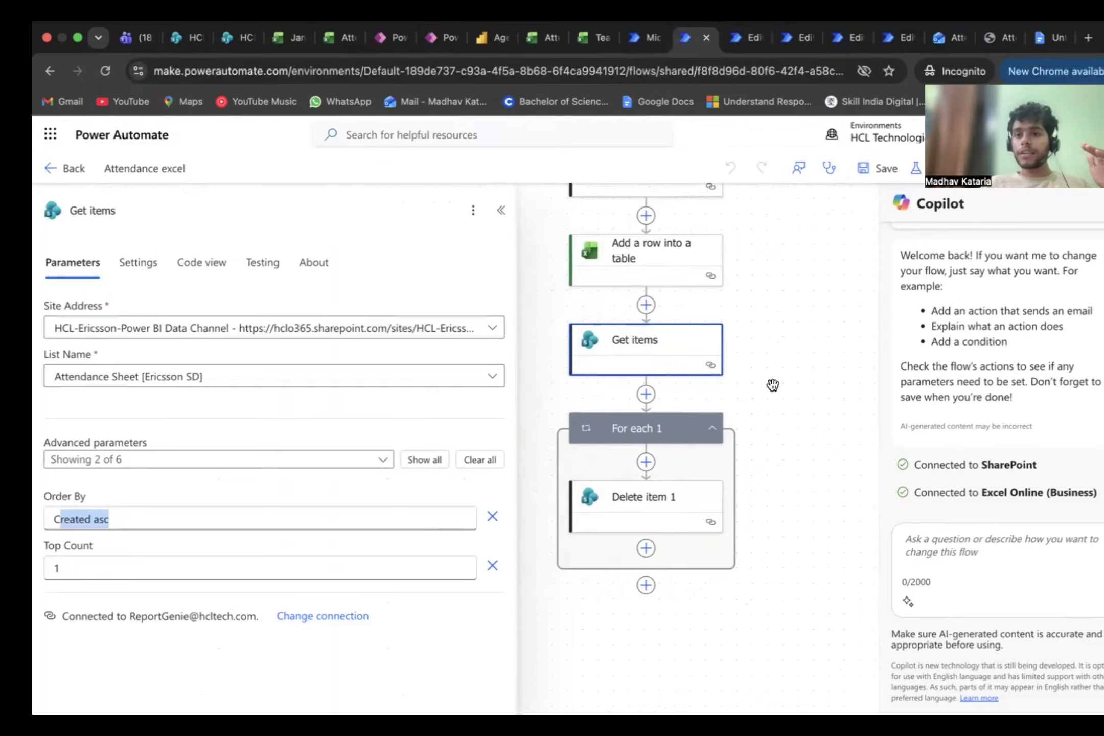
Step: Inspect the parameters of the Delete item 1 action inside the For each 1 loop
left_click(665, 505)
scroll(806, 371, "up", 3)
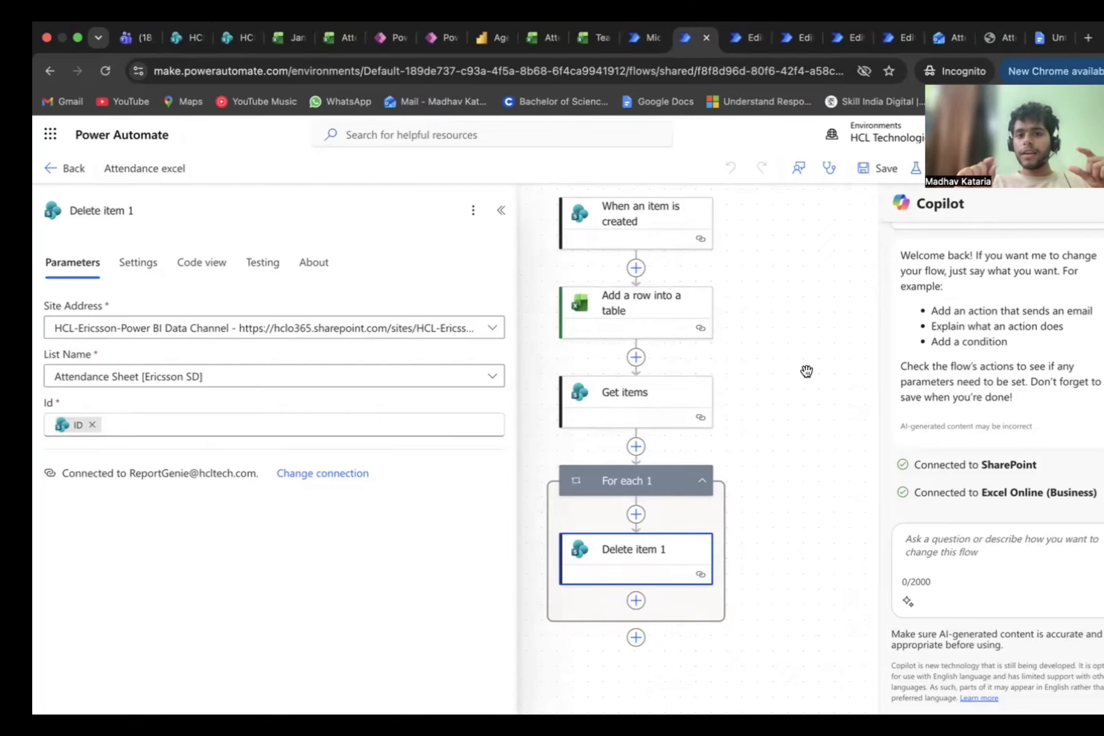
scroll(807, 371, "up", 1)
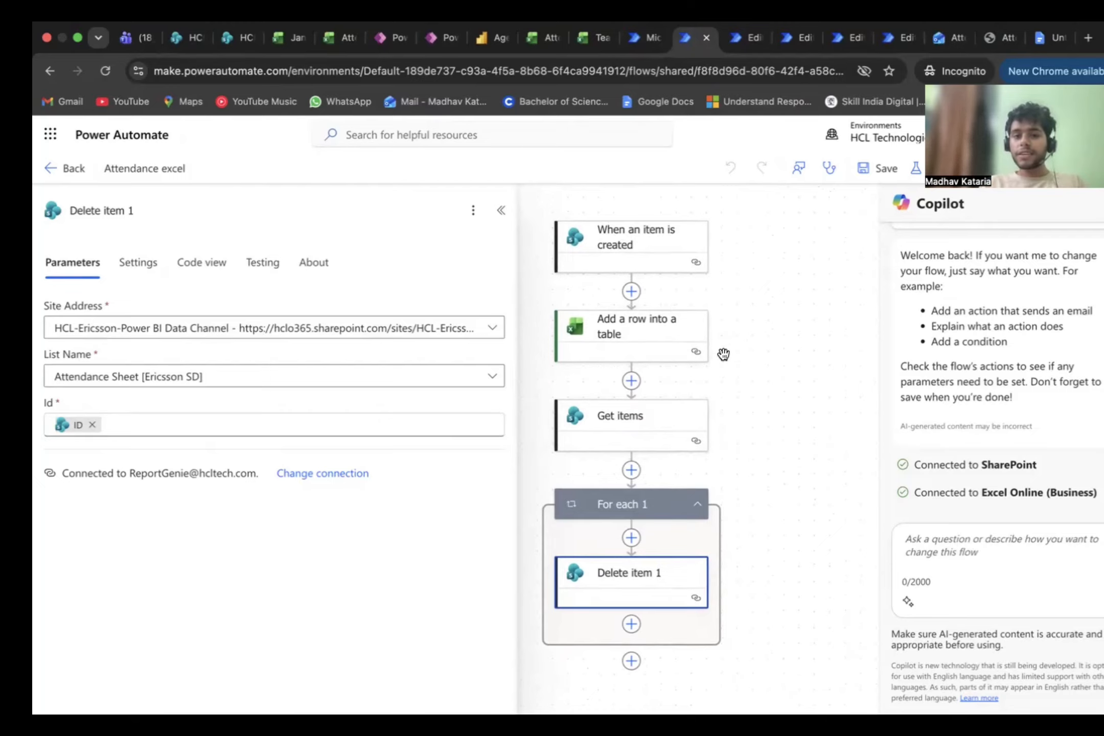
mouse_move(695, 263)
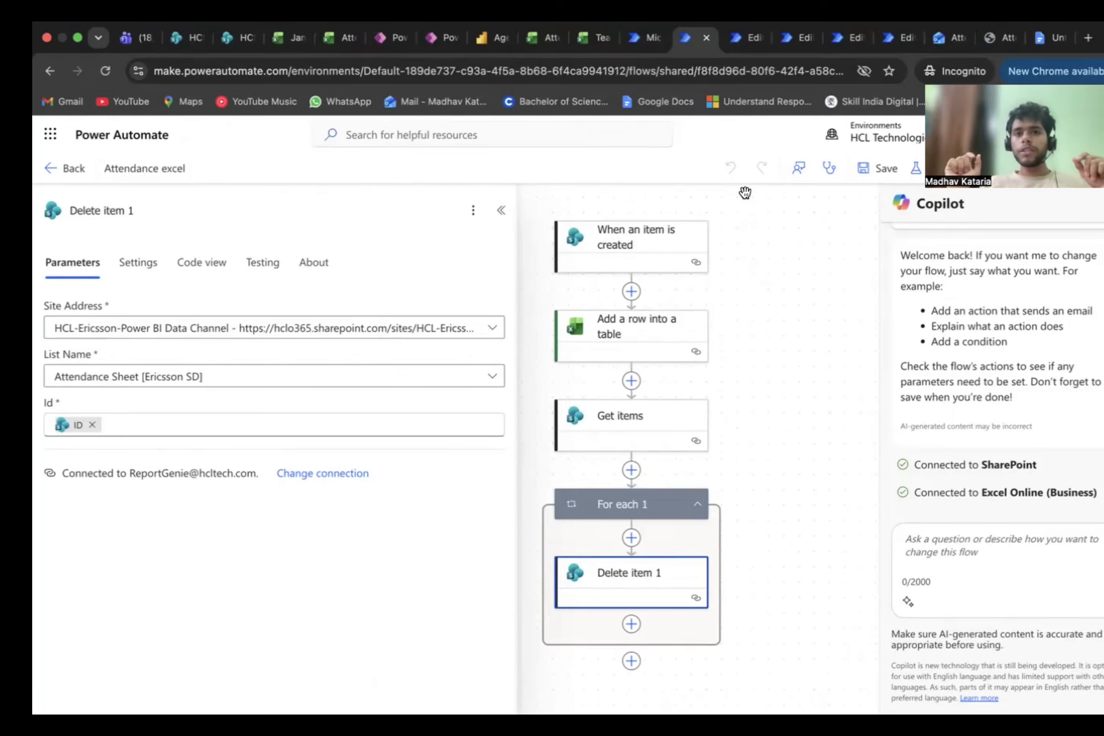
Step: Look through the other attendance flows: Attendance change, Attendance Missing Report, 9:30 AM Shift Availability, and Attendance Excel Sheet for 65 records daily
left_click(741, 44)
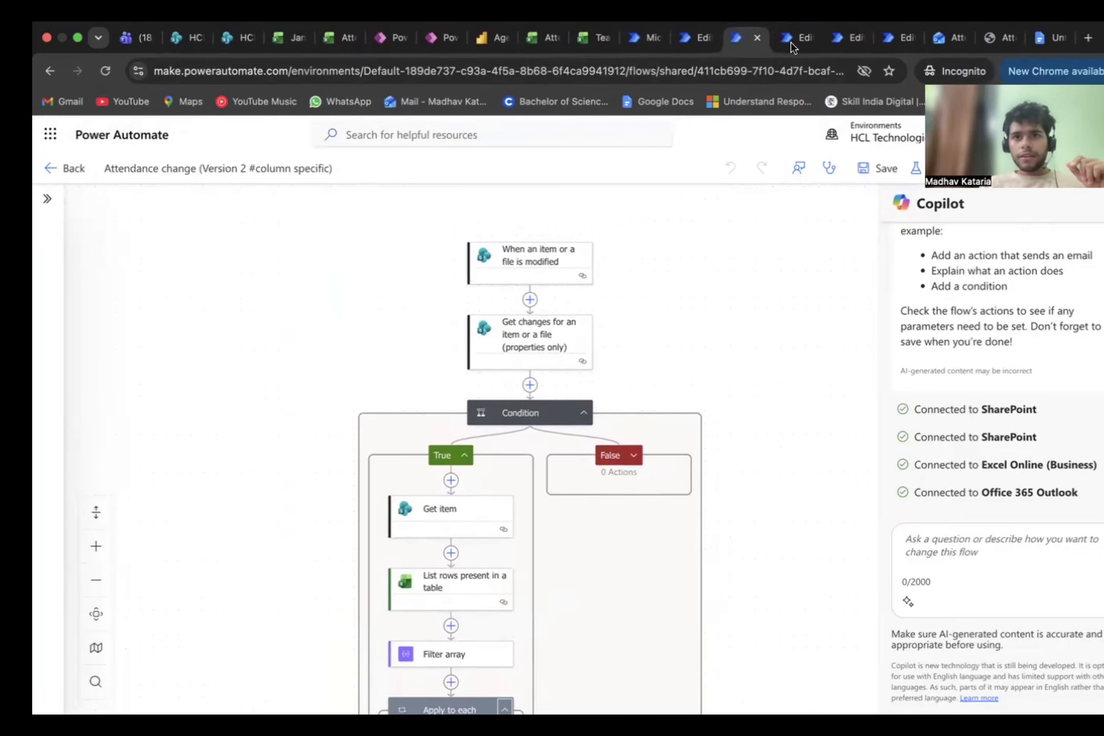
left_click(793, 55)
left_click(652, 56)
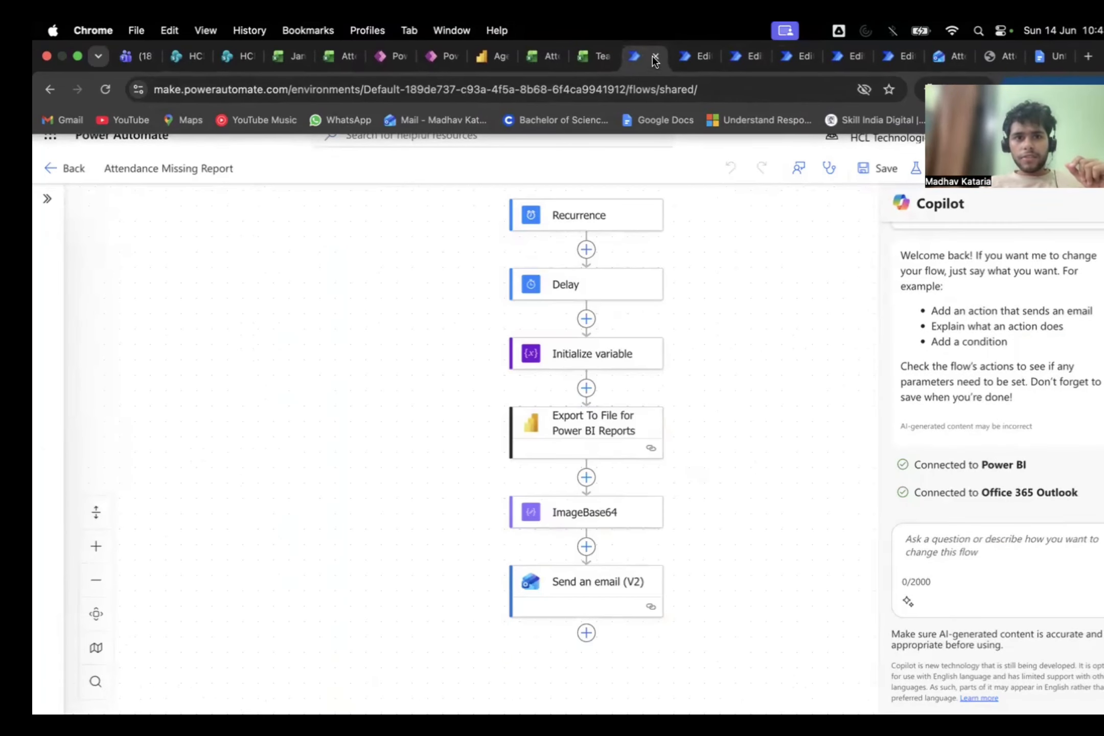
scroll(608, 294, "down", 3)
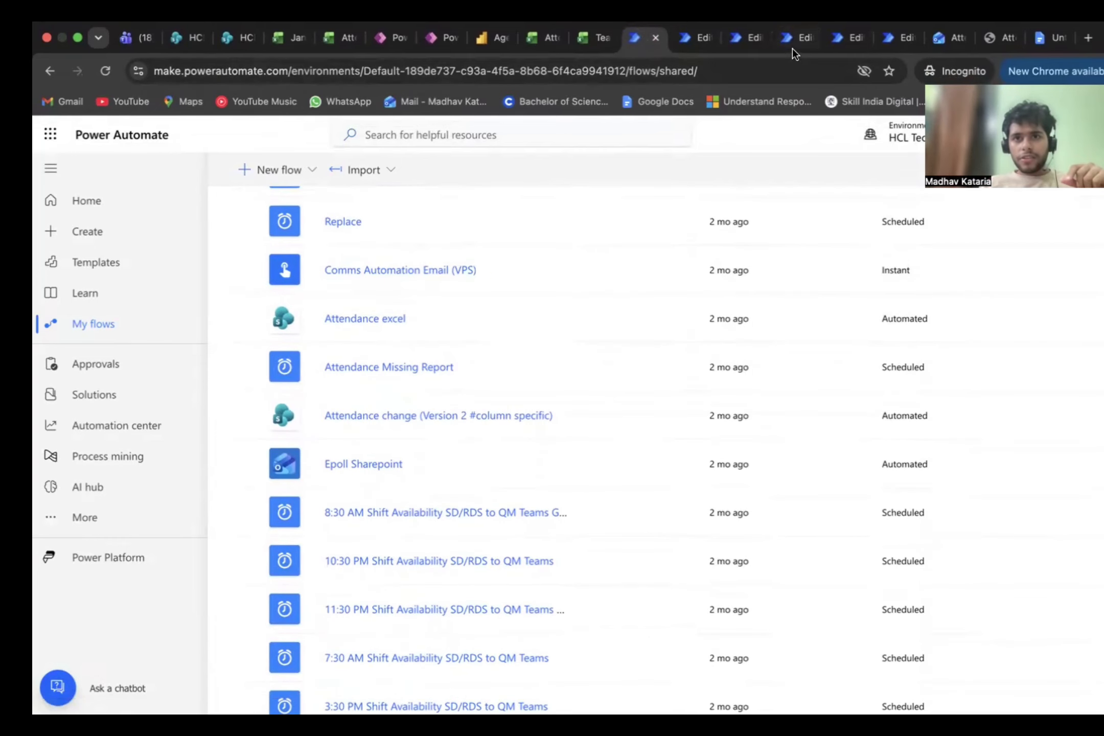
left_click(793, 47)
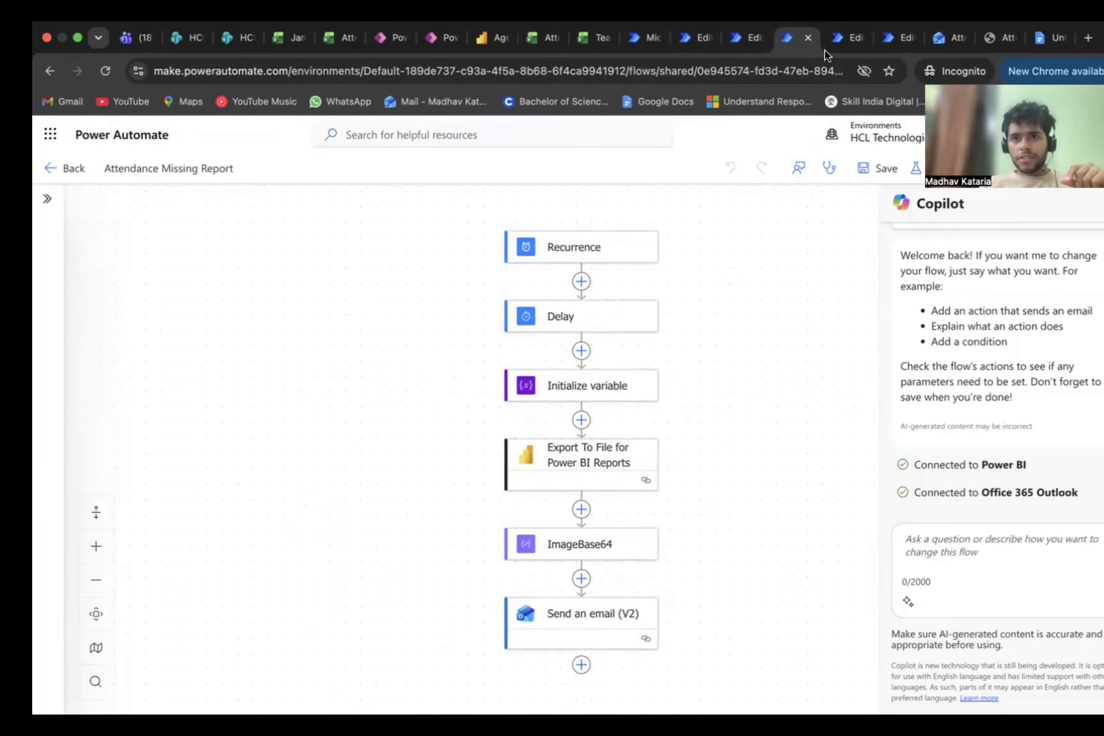
left_click(840, 37)
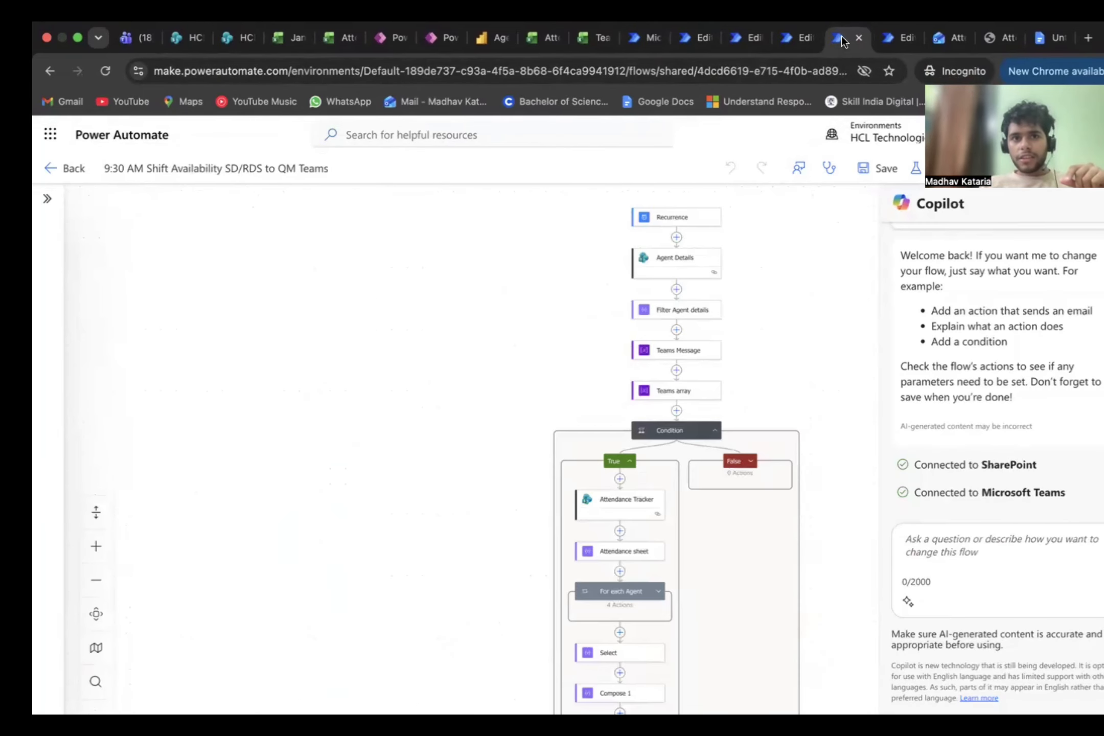
left_click(903, 34)
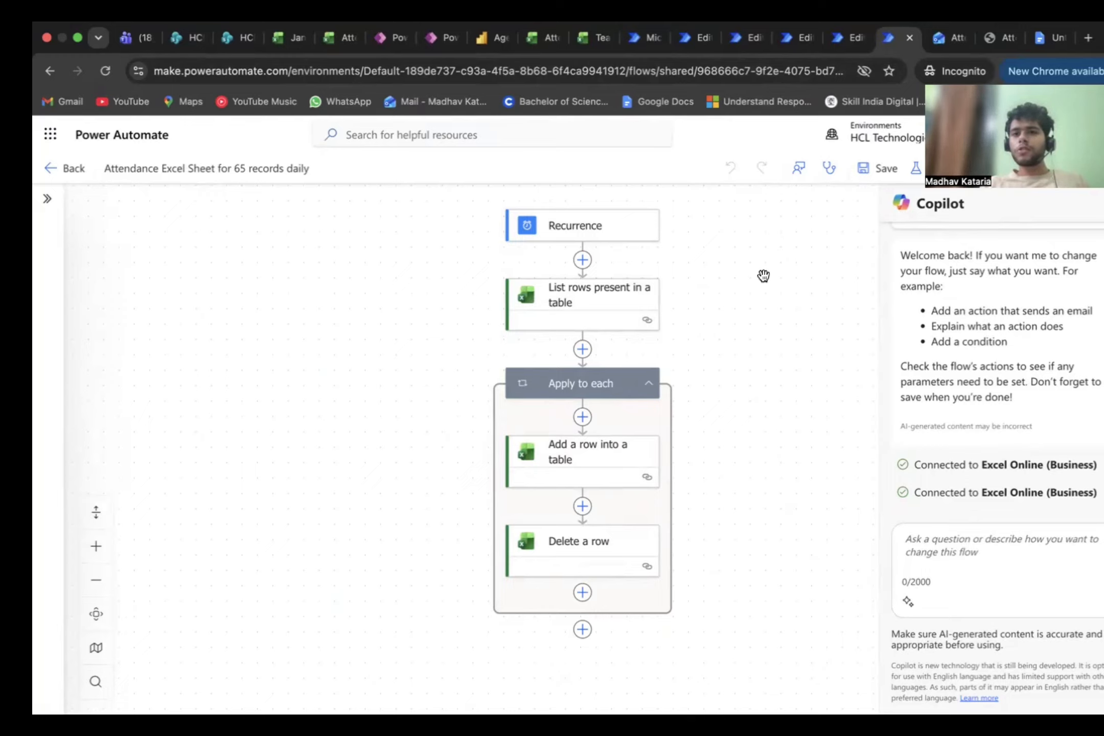
Step: Return to the Google Docs document and read through the Challenges Faced During Development section
left_click(1045, 38)
scroll(628, 401, "down", 1)
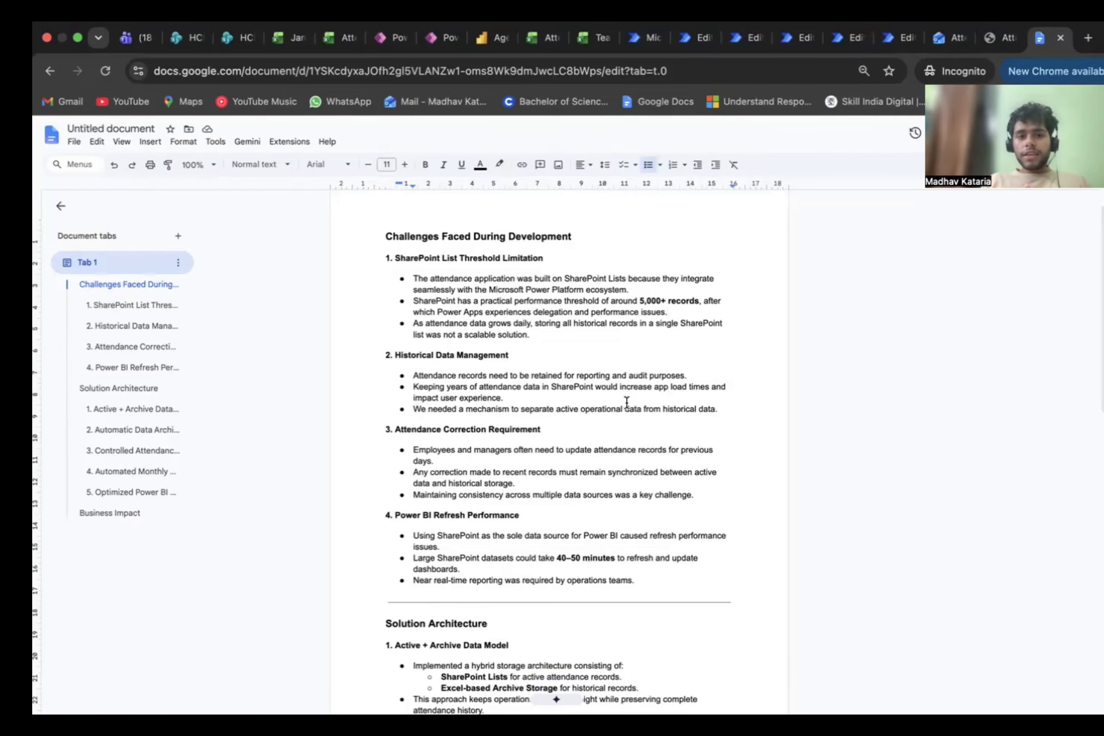
scroll(626, 403, "down", 1)
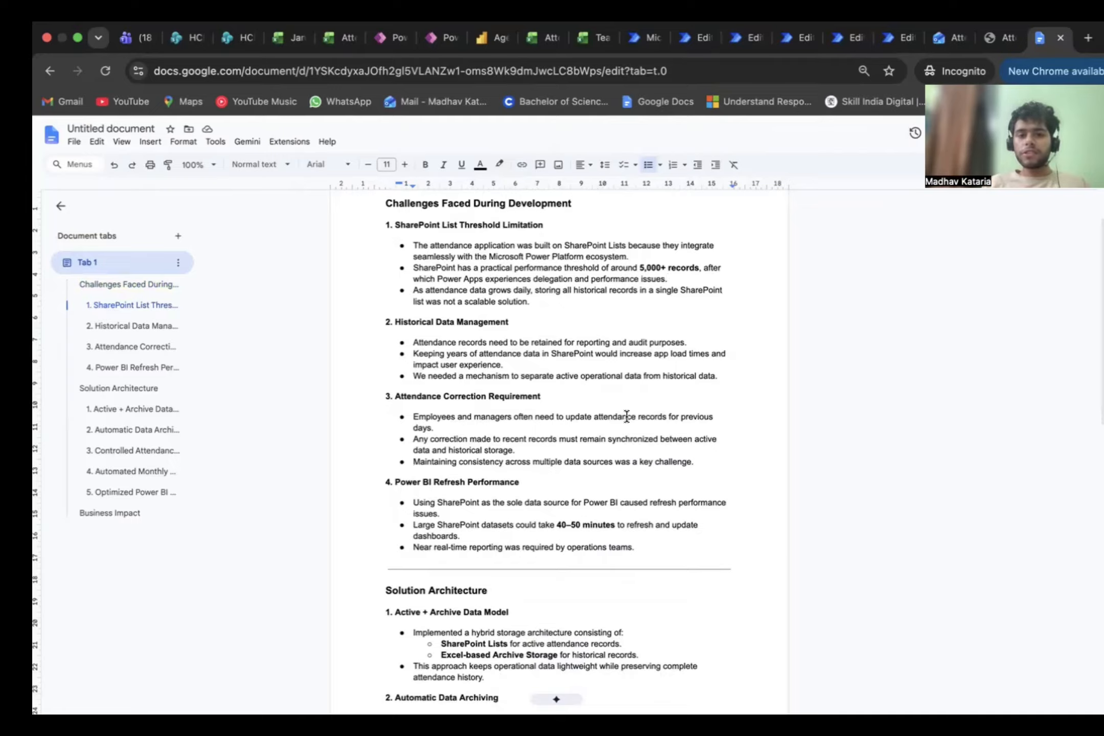
Step: Read through the Historical Data Management and Attendance Correction Requirement challenges, highlighting their key lines
scroll(627, 417, "down", 1)
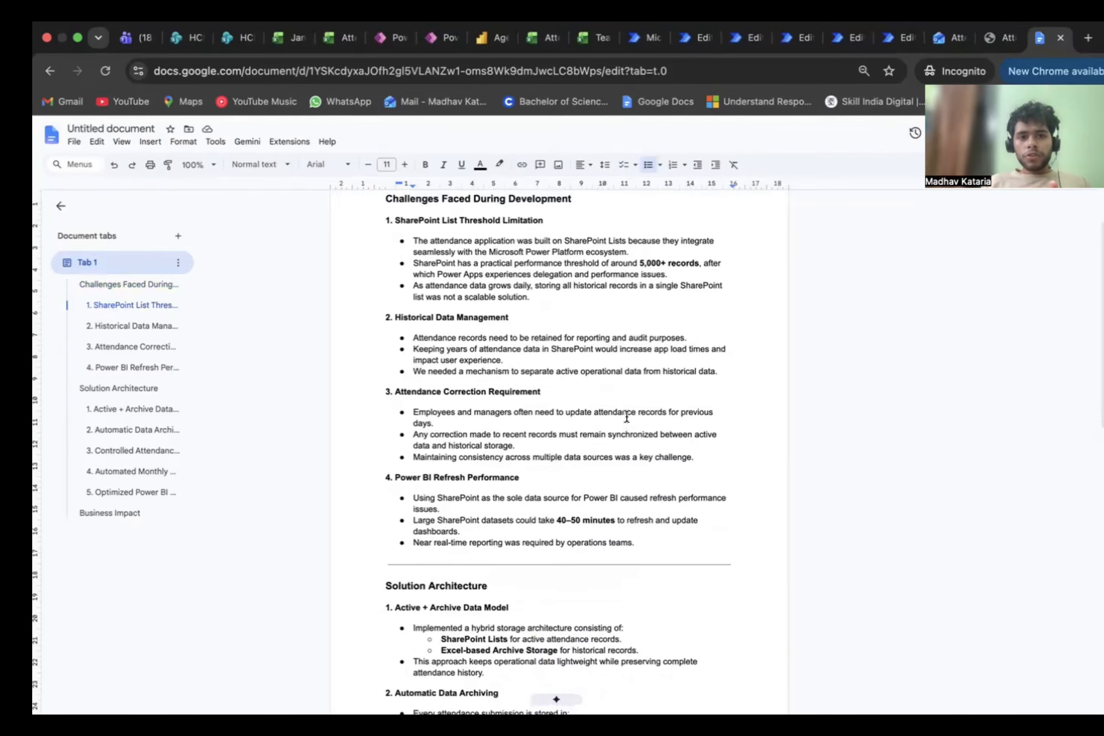
left_click_drag(411, 318, 507, 318)
left_click_drag(448, 349, 490, 349)
left_click_drag(412, 398, 526, 406)
left_click(480, 456)
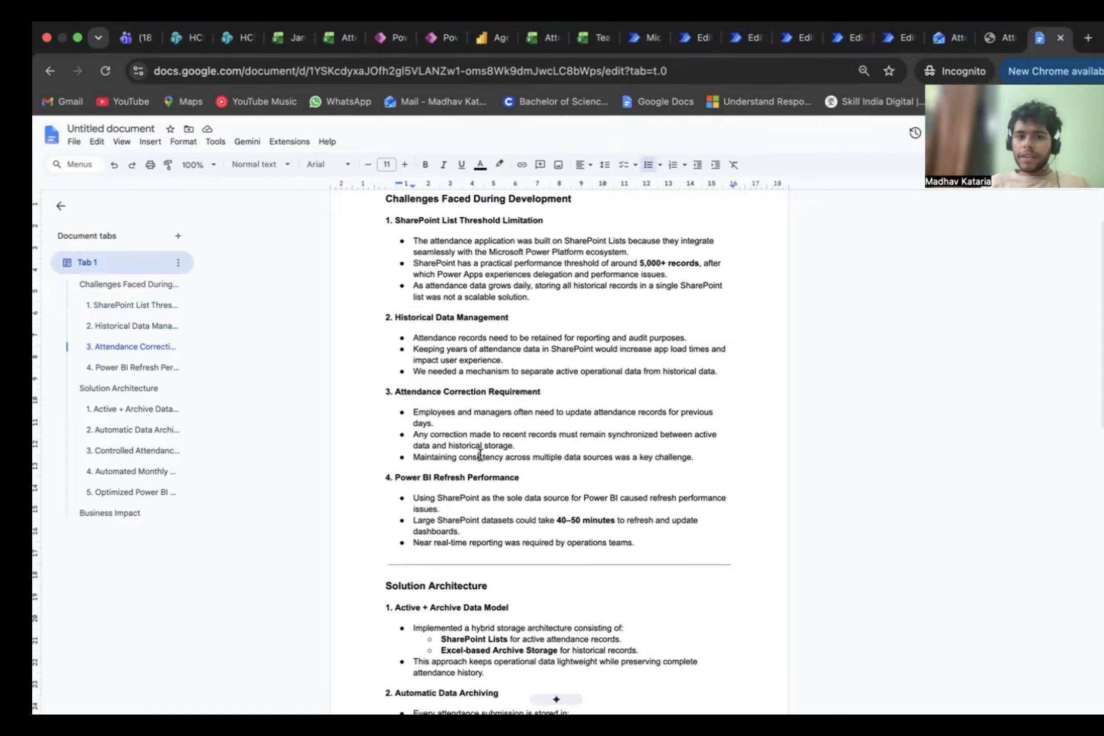
Step: Highlight the Power BI Refresh Performance challenge and its bullet points, and glance over the Solution Architecture section
scroll(481, 455, "down", 5)
left_click_drag(401, 379, 532, 388)
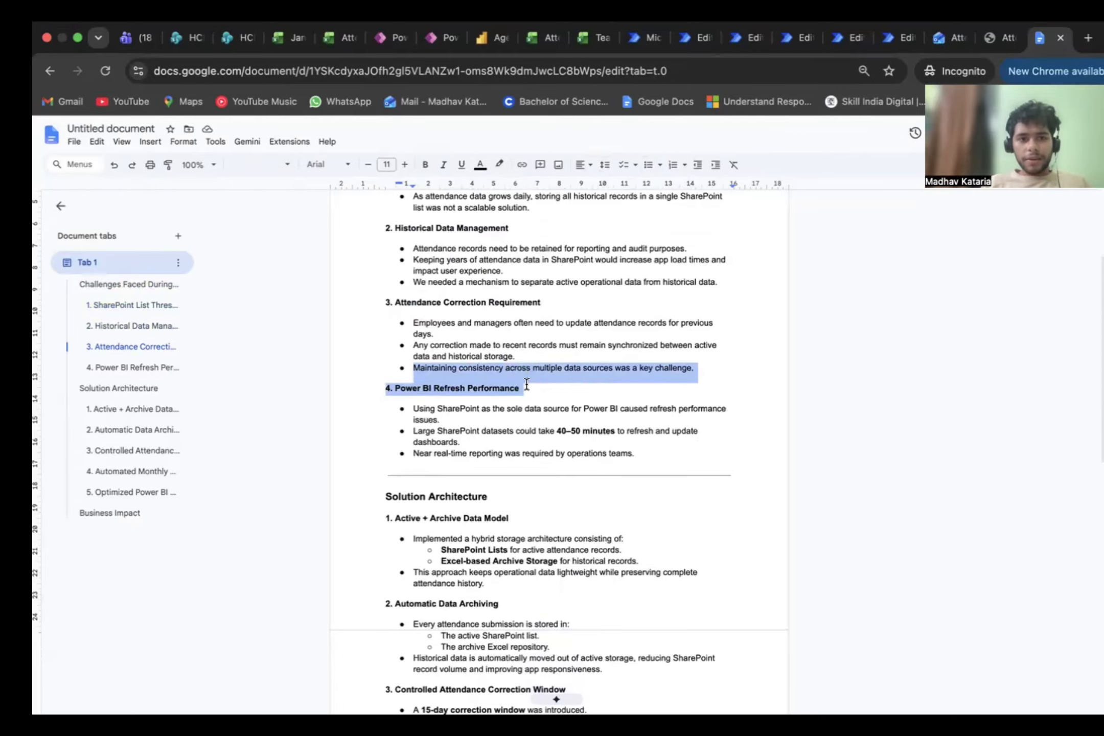
left_click(424, 415)
double_click(636, 459)
left_click_drag(636, 460, 431, 409)
scroll(419, 407, "down", 4)
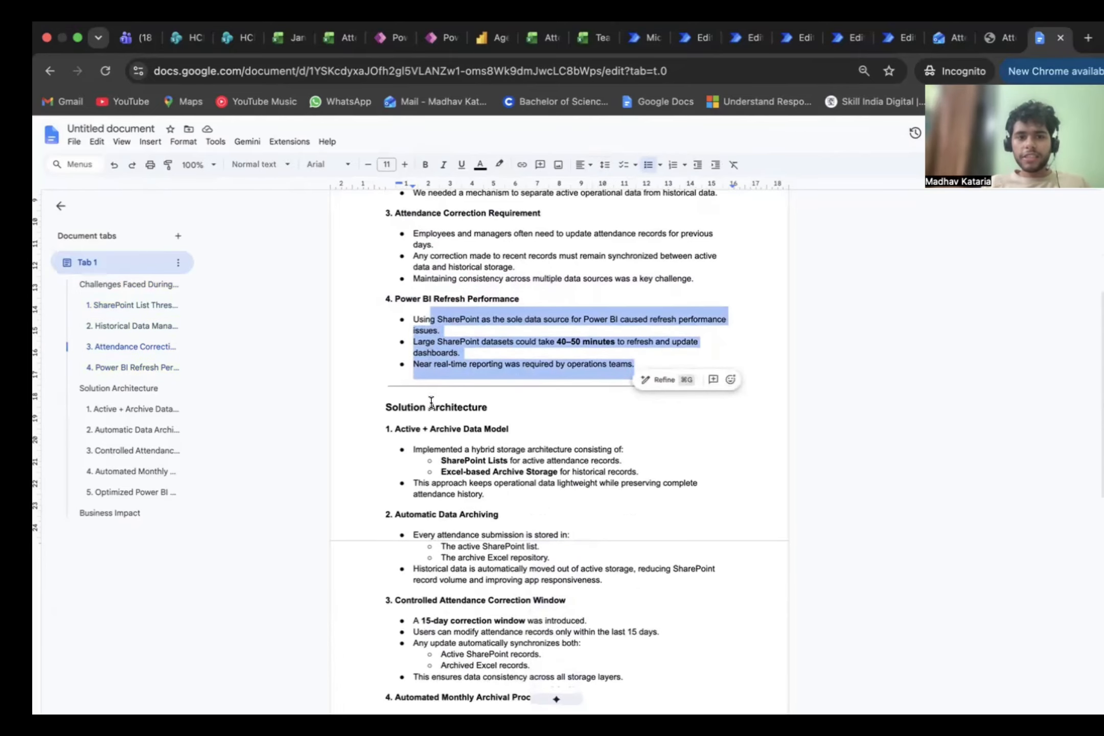
scroll(522, 401, "up", 5)
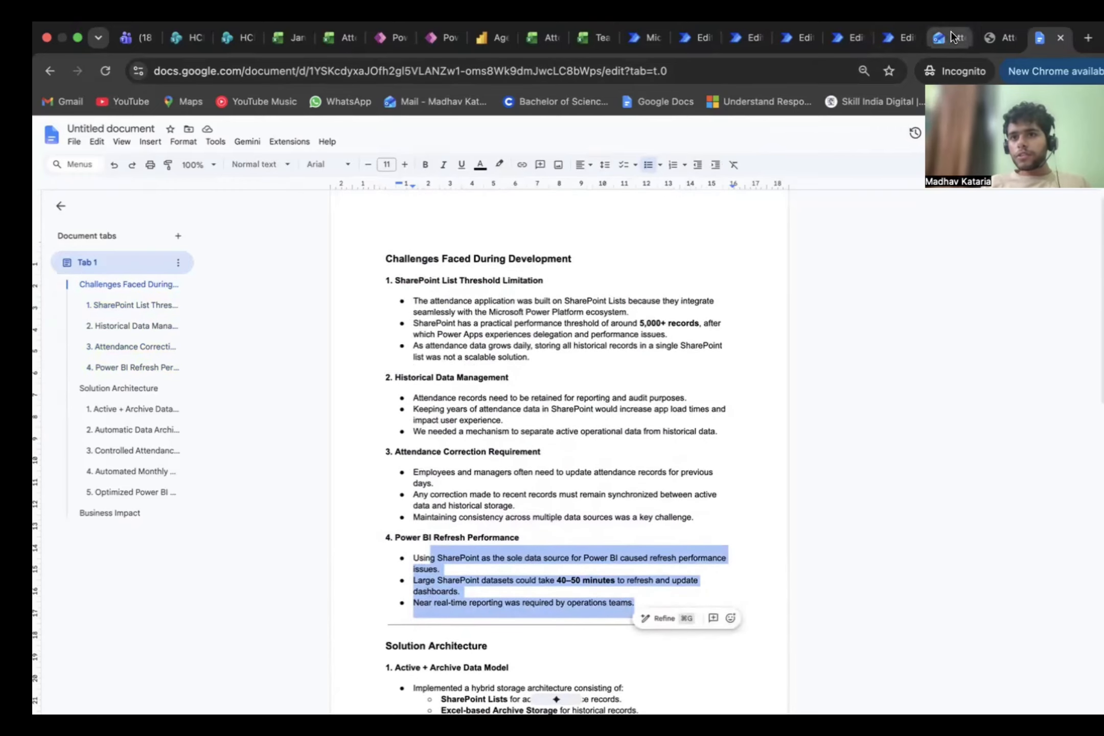
Step: Switch to Power Automate and review the actions of the Attendance Excel Sheet for 65 records daily flow
left_click(993, 38)
left_click(892, 39)
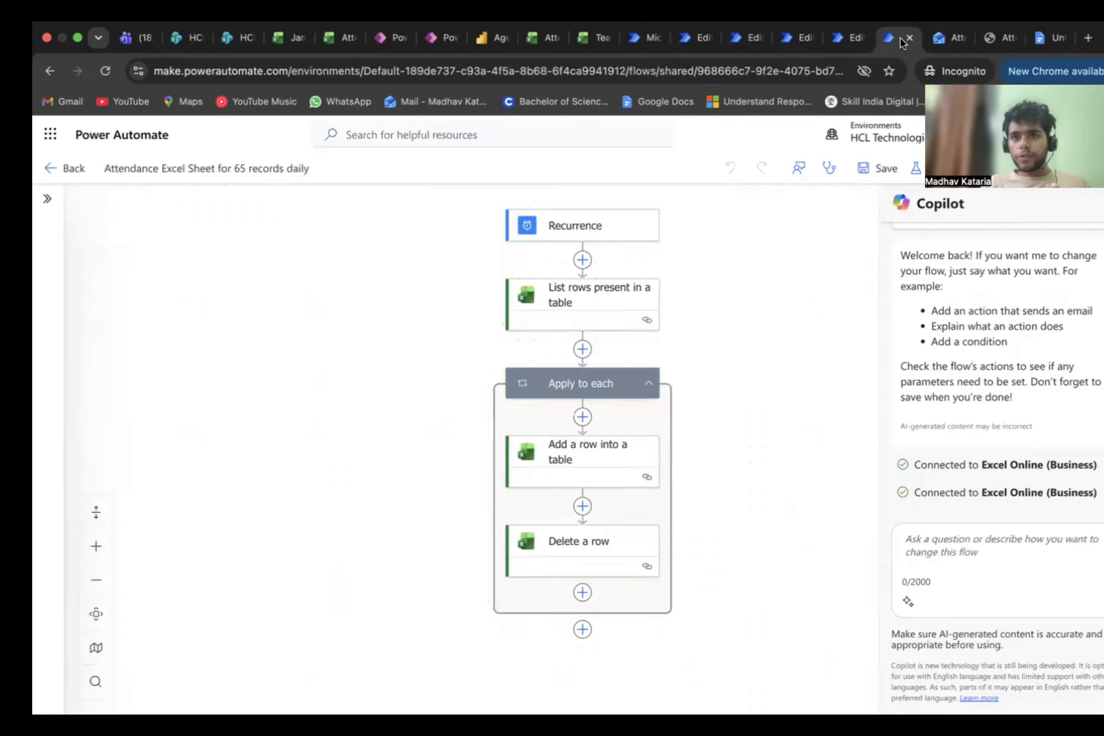
scroll(781, 300, "down", 2)
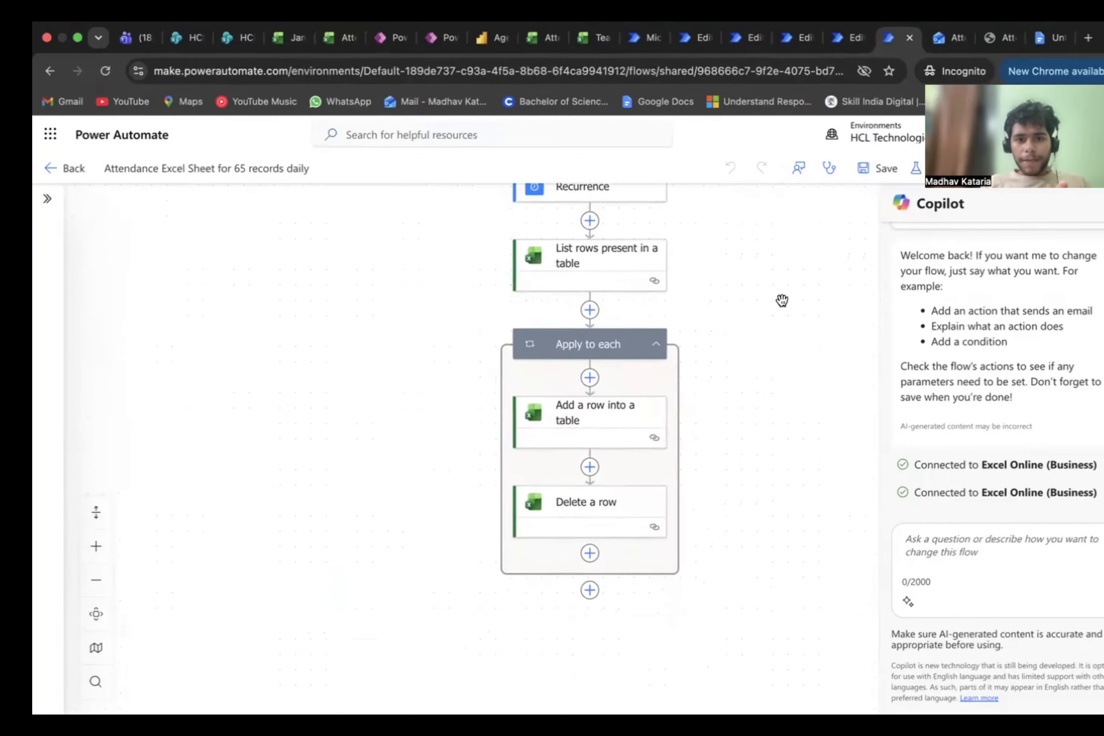
Step: Look over the 9:30 AM Shift Availability and Attendance excel flows, and examine the trigger and condition of the Attendance change flow
left_click(848, 42)
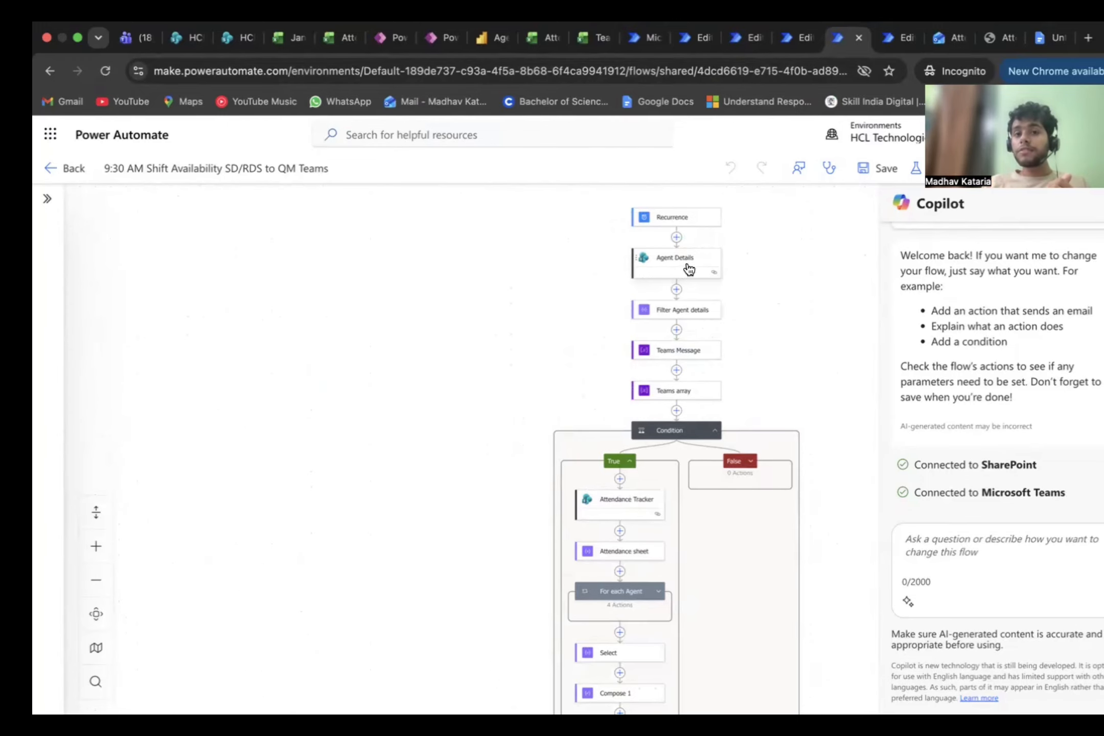
left_click(690, 46)
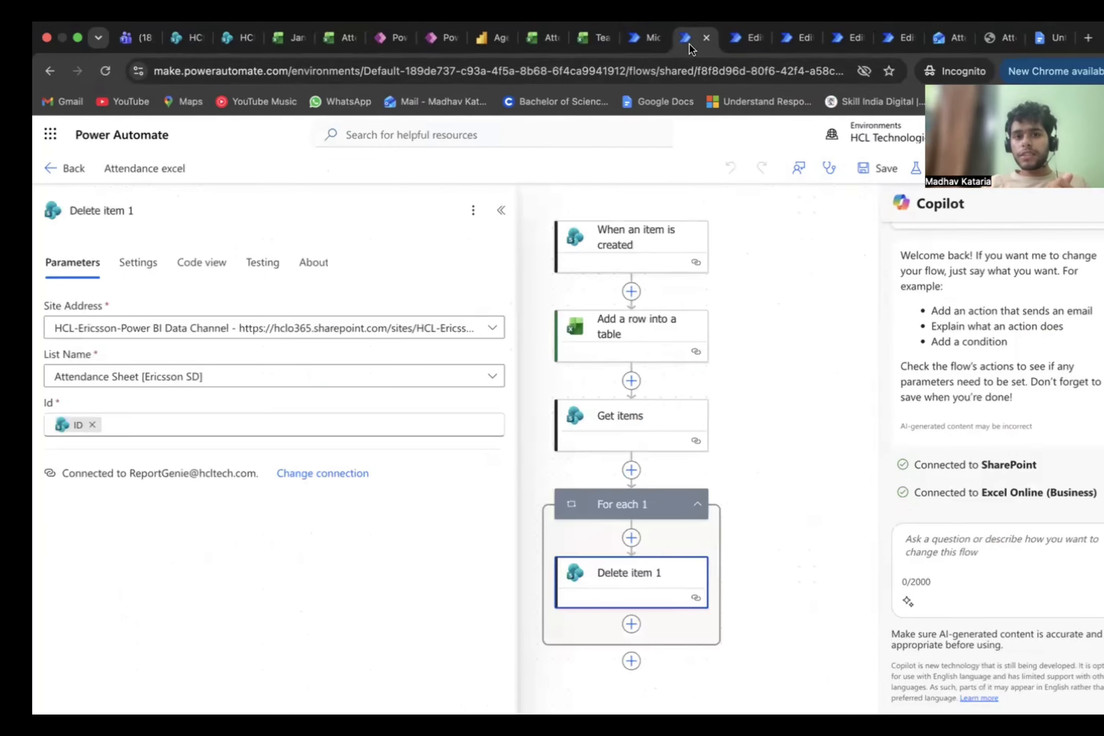
left_click(724, 42)
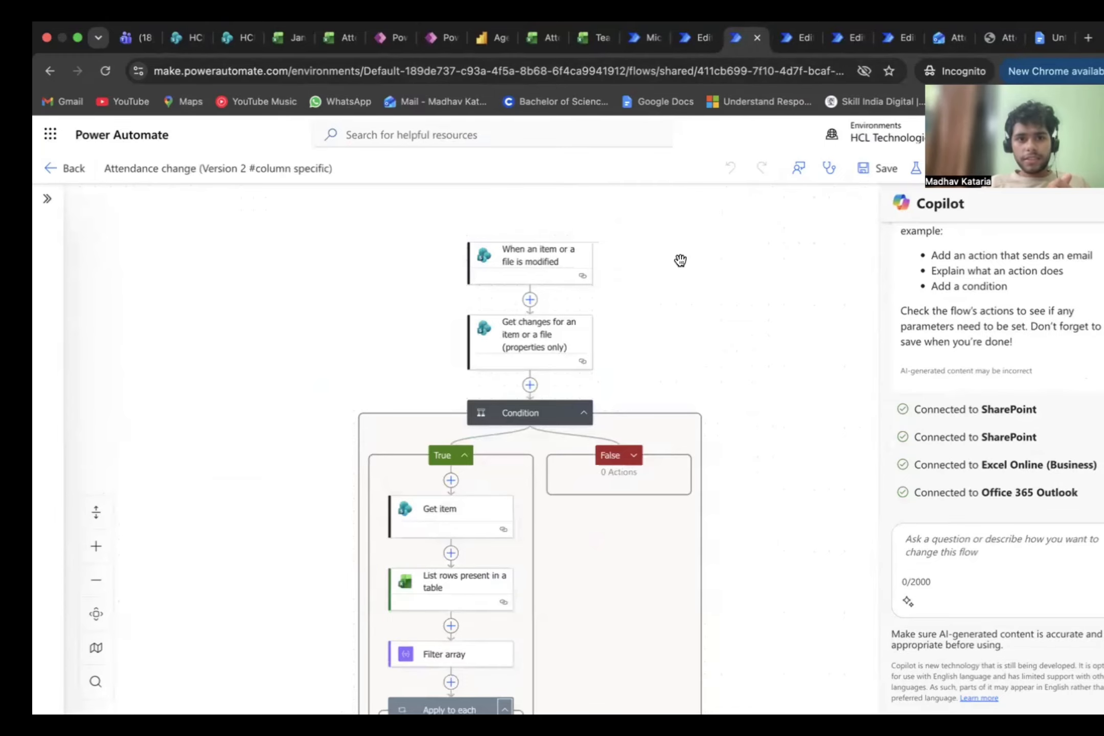
scroll(692, 261, "up", 3)
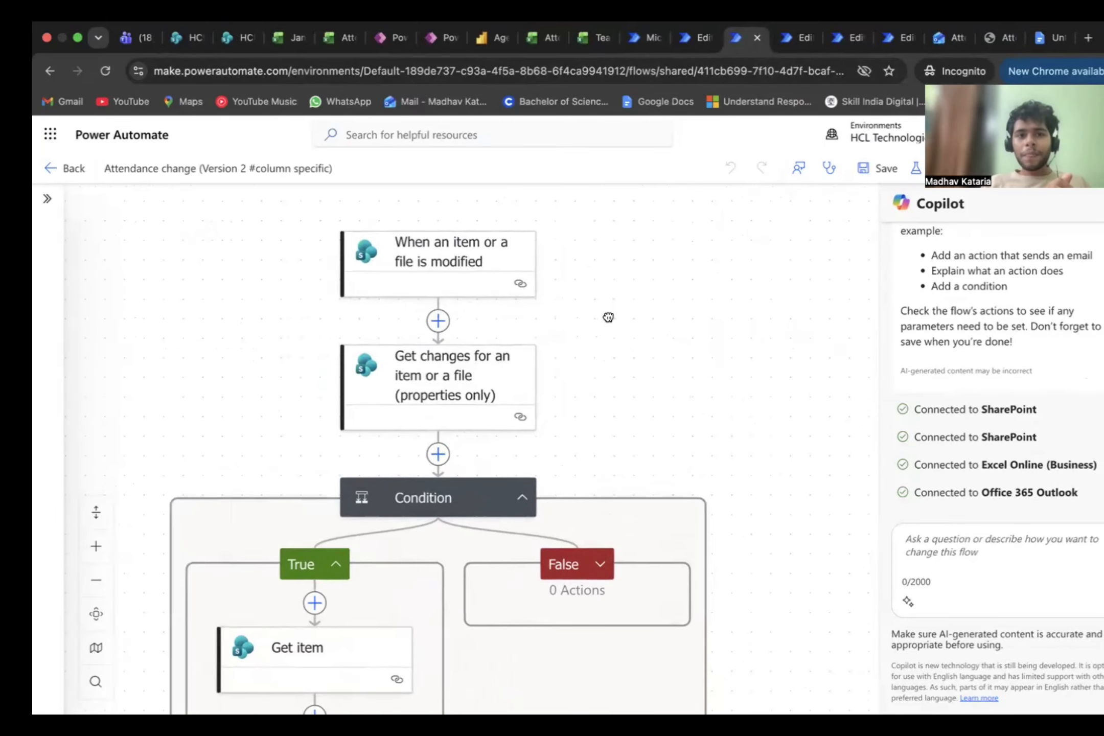
left_click_drag(608, 317, 673, 321)
scroll(673, 321, "down", 3)
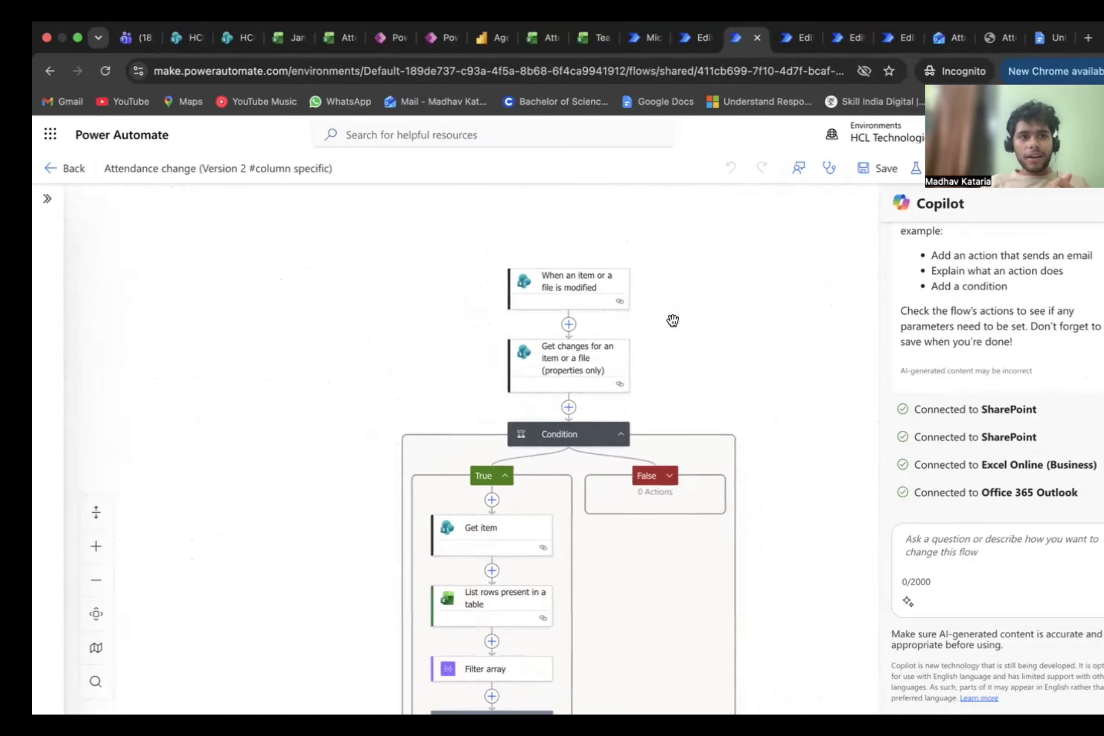
Step: View the Attendance Missing Report flow, the My flows list, and the Attendance excel flow
left_click(794, 41)
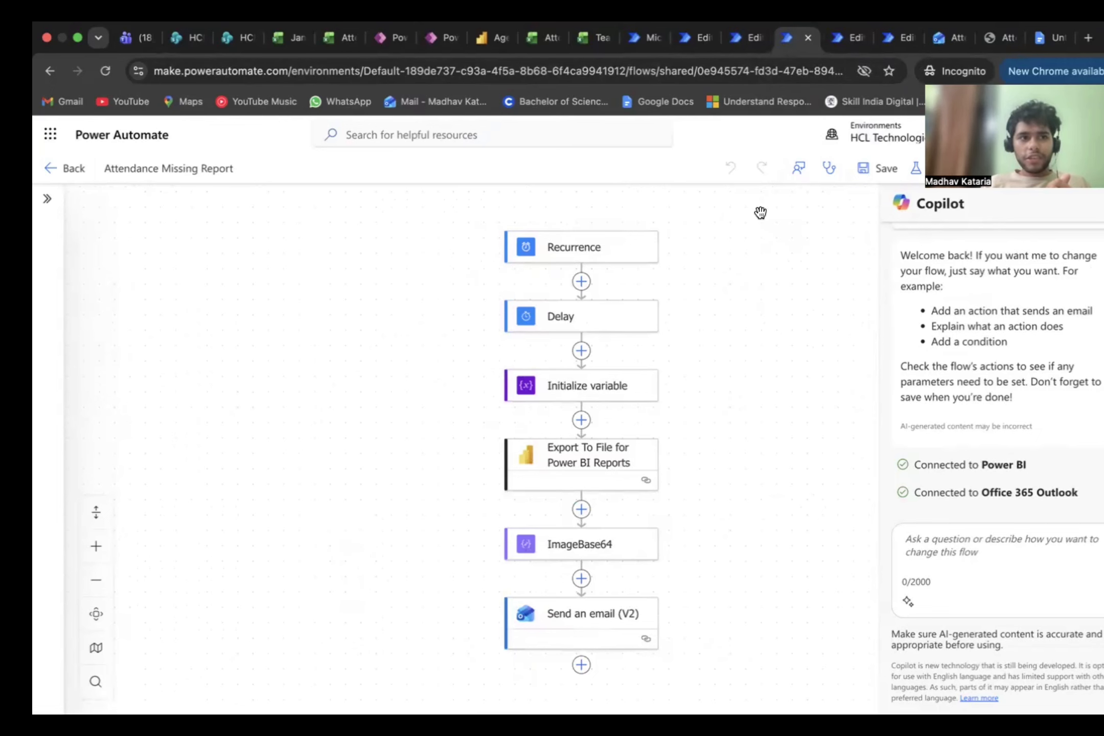
left_click(647, 38)
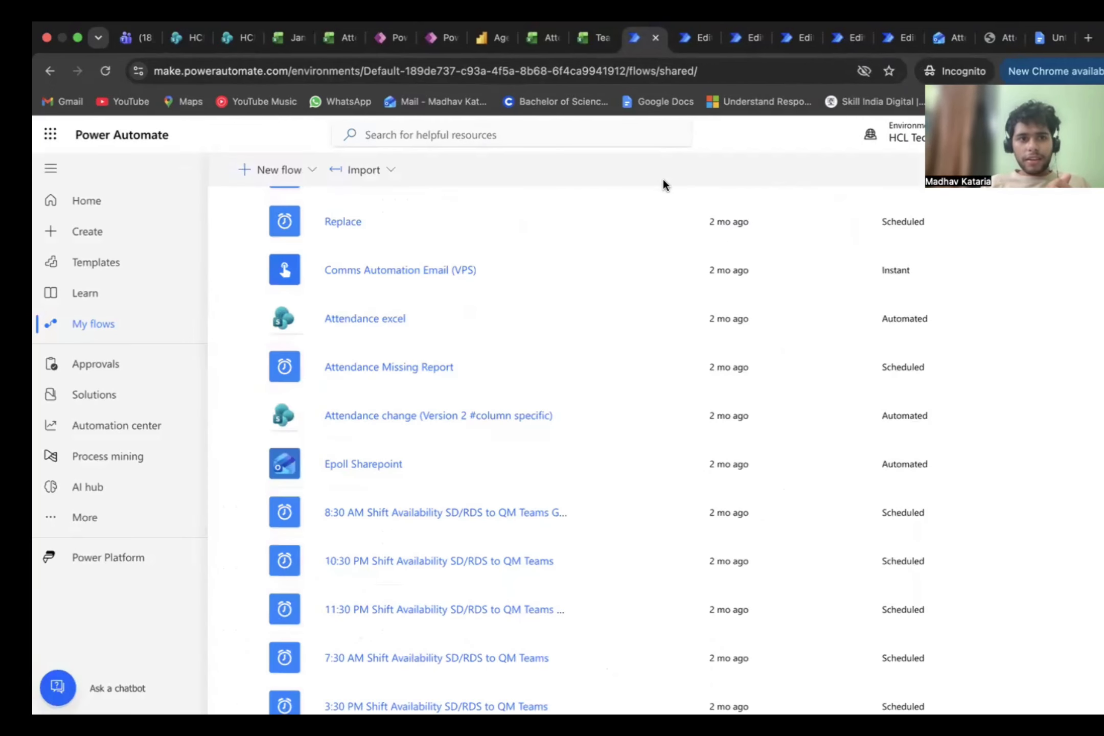
left_click(699, 38)
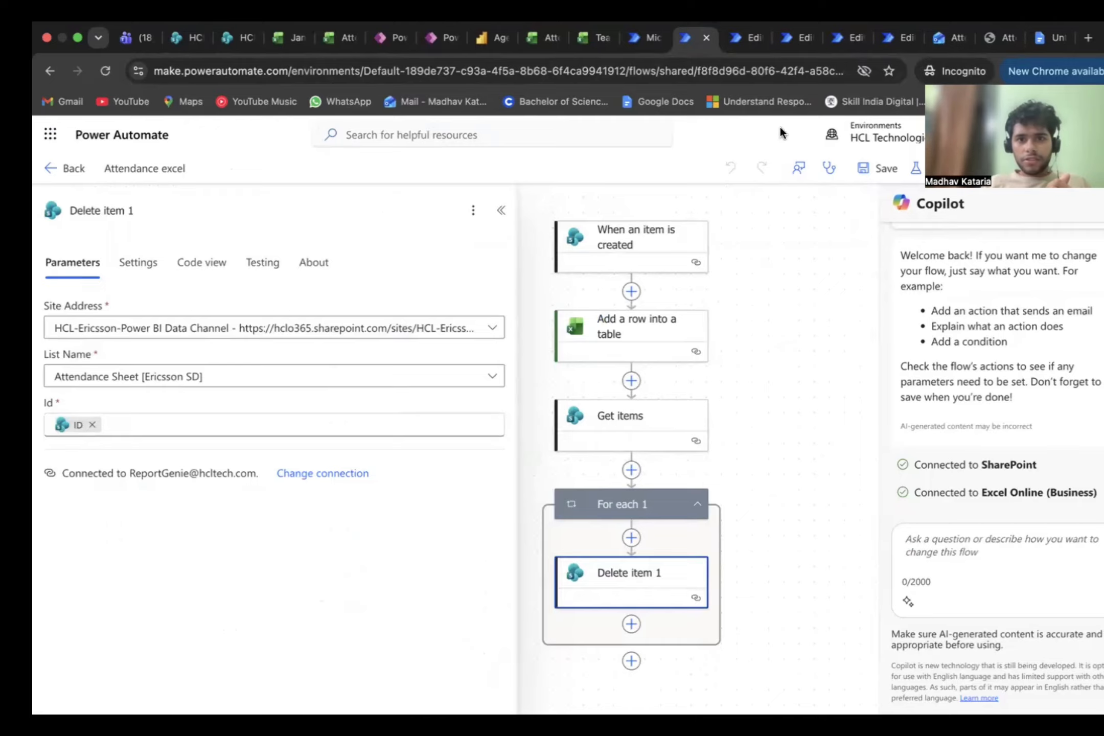
Step: Open the 9:30 AM Shift Availability SD/RDS to QM Teams flow and inspect its Recurrence trigger's schedule
left_click(806, 29)
left_click(834, 30)
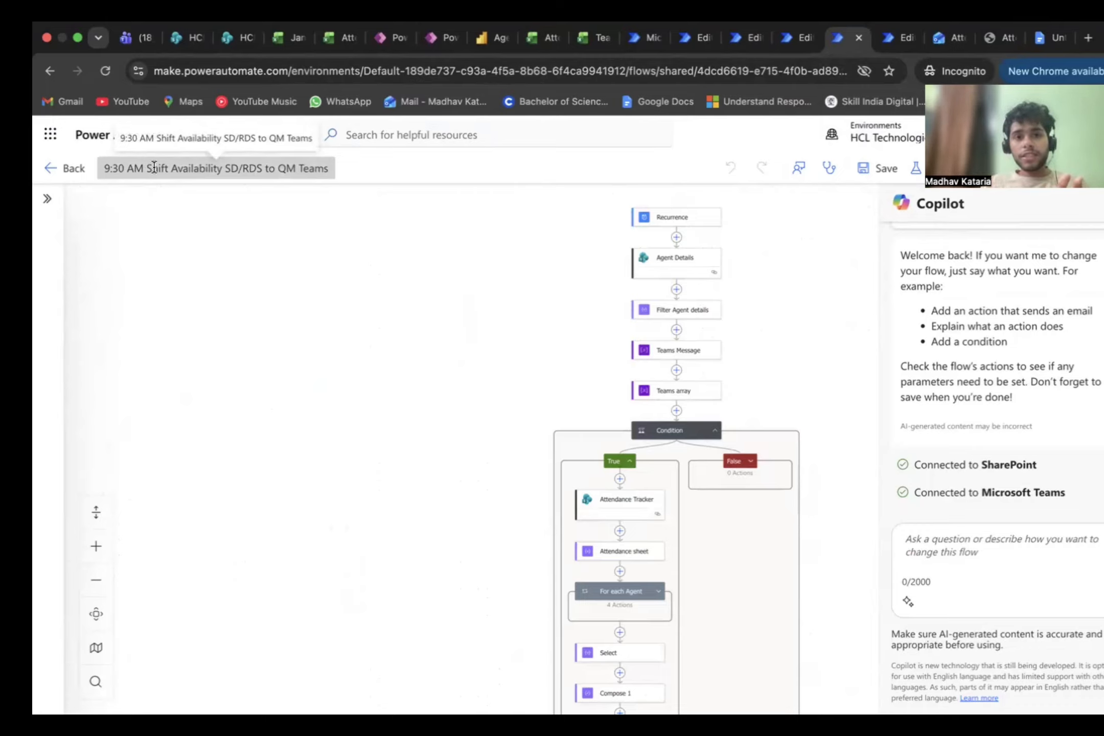
scroll(749, 254, "up", 2)
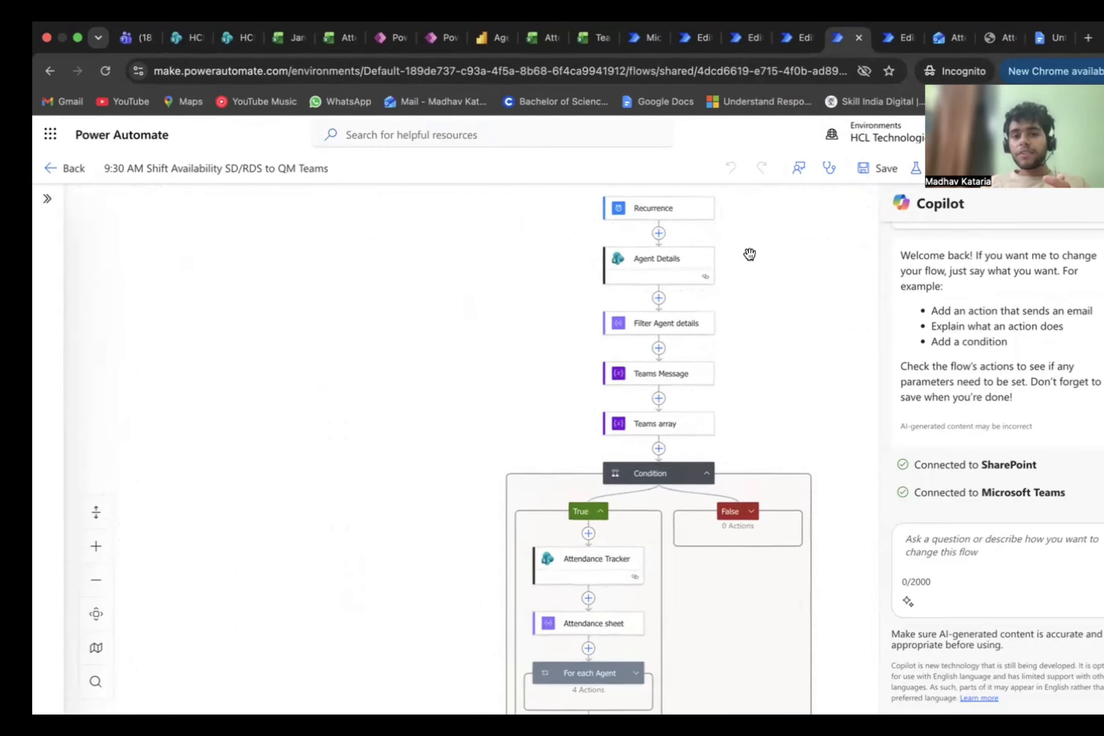
left_click(672, 214)
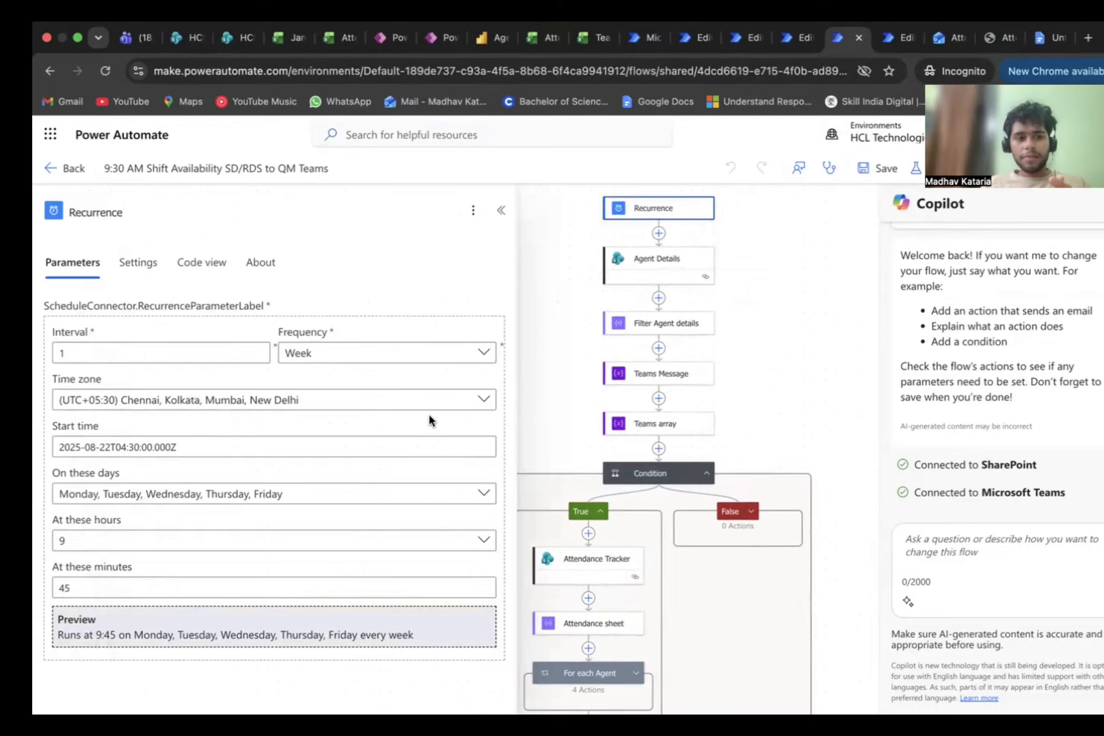
left_click(769, 314)
Step: Inspect the Agent Details action's parameters and the filter query expression in the Filter Agent details action
left_click(676, 261)
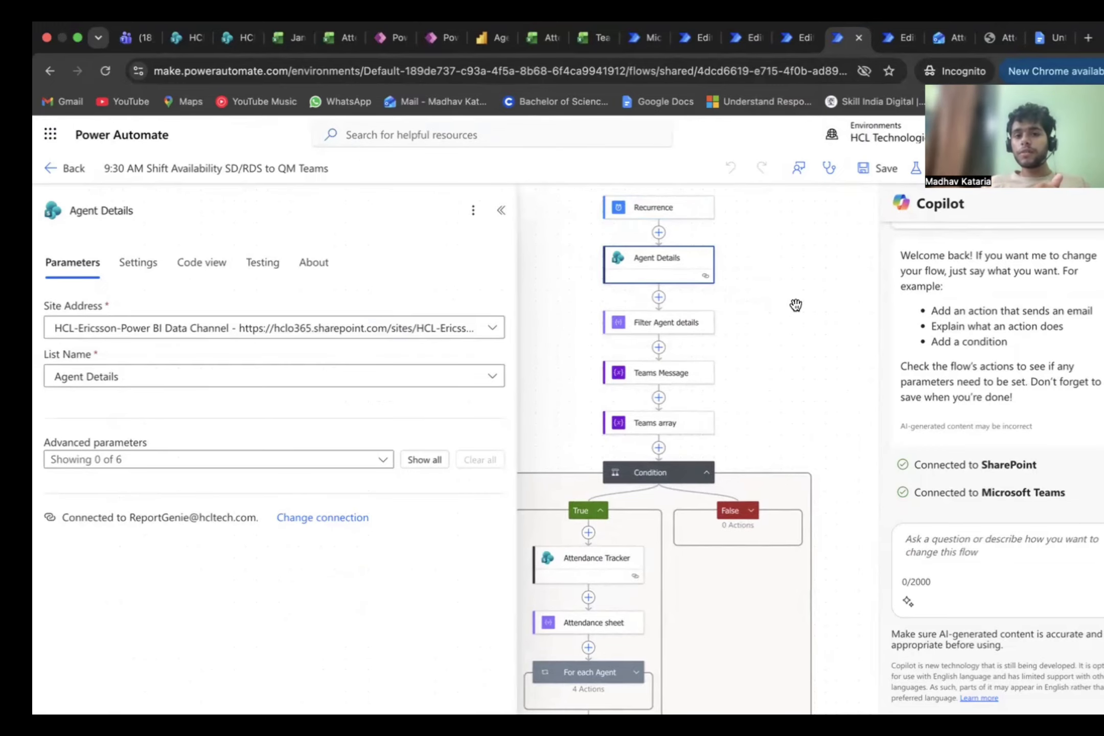
left_click(766, 315)
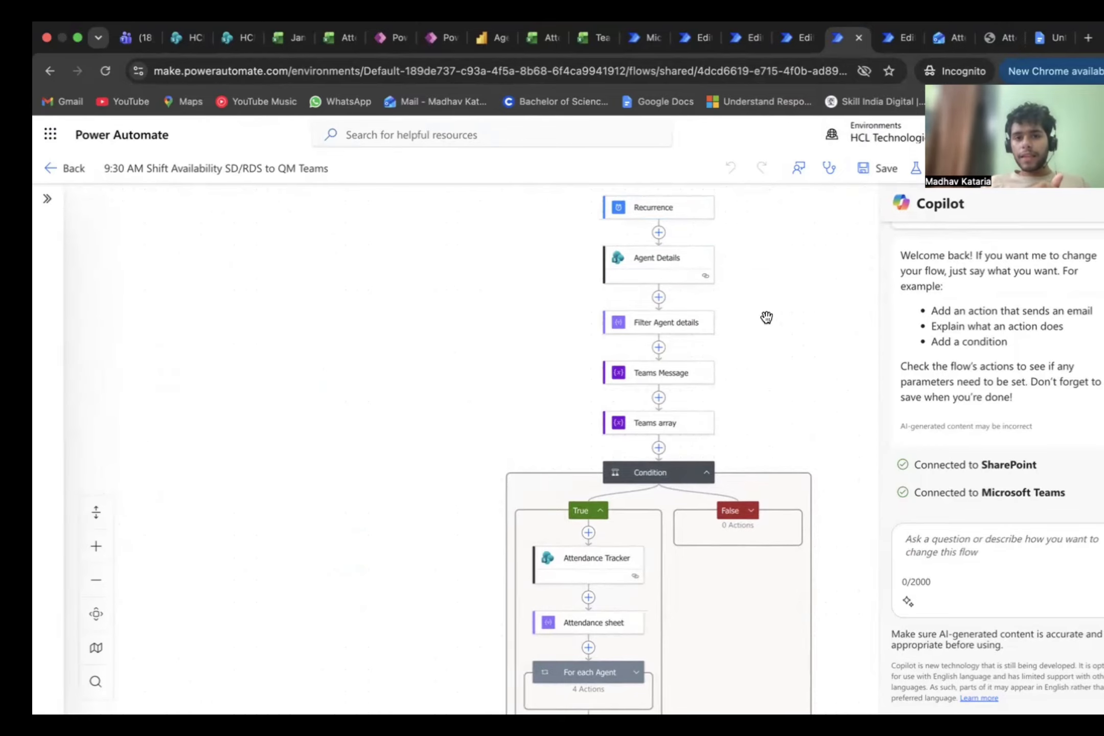
left_click(702, 308)
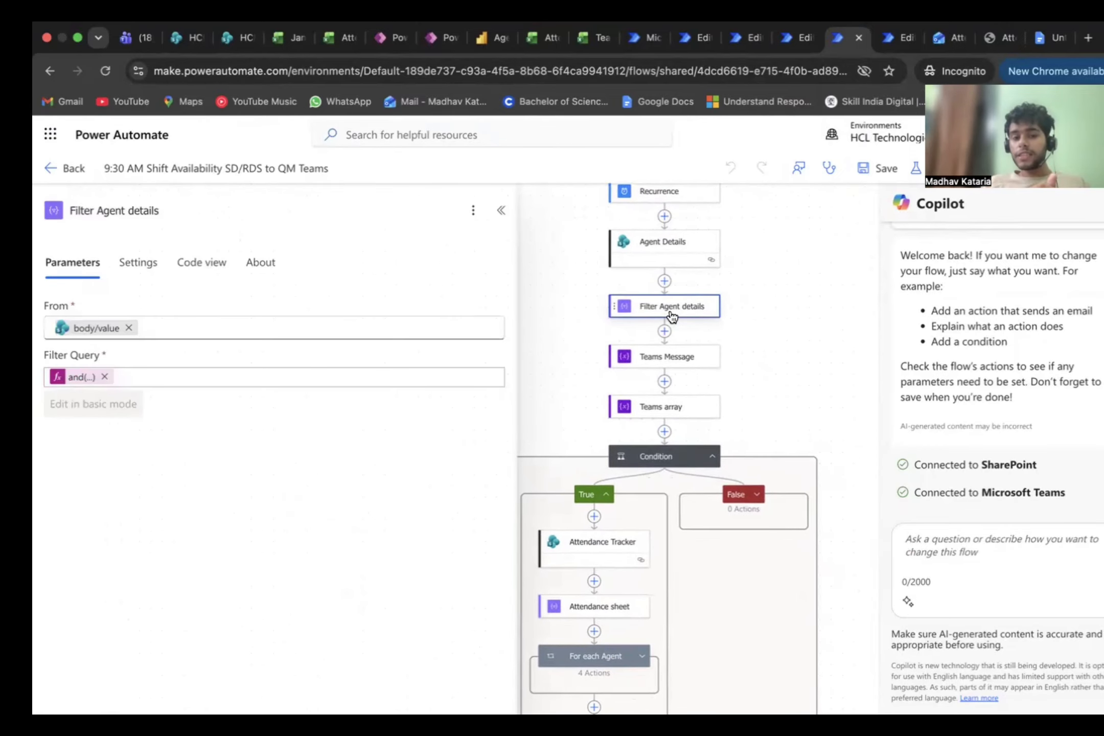
left_click(77, 378)
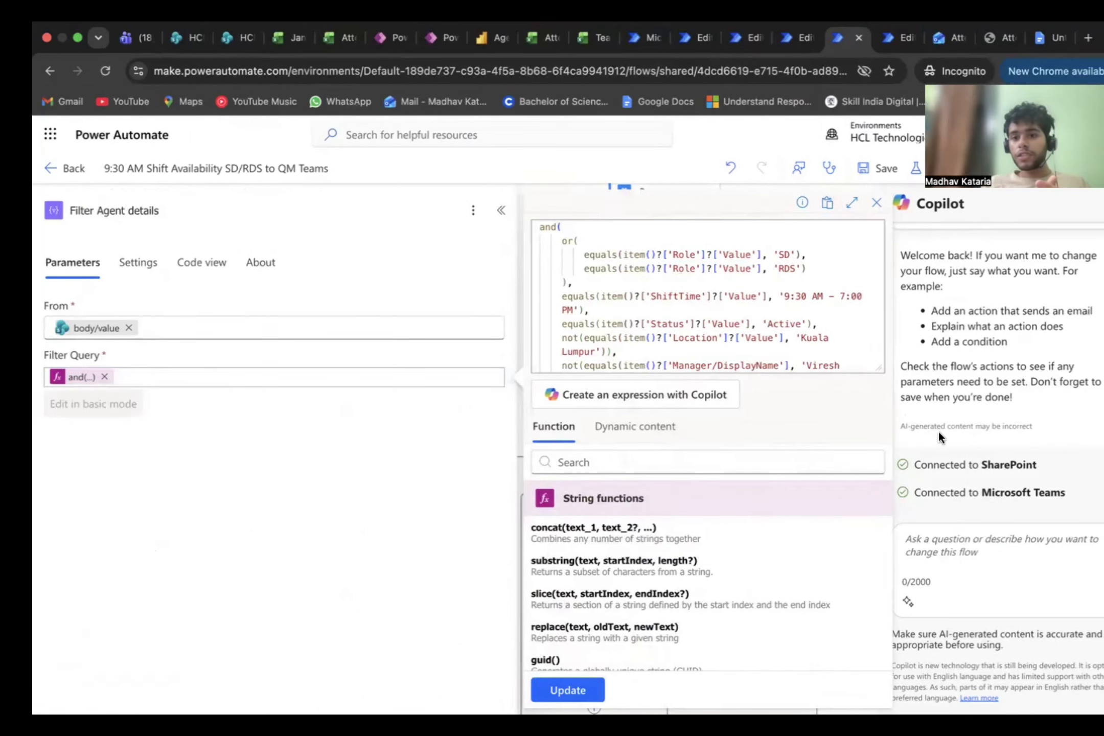
key("Escape")
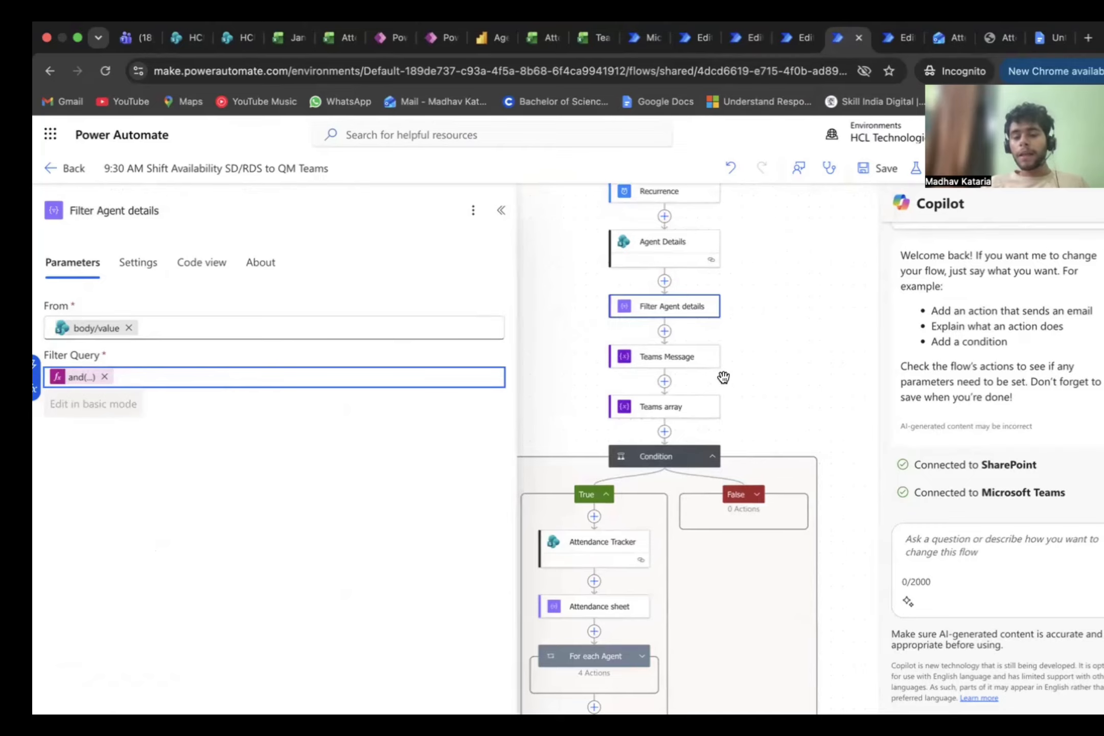
Step: Review the actions in the Condition's True branch and inspect the sort expression in Compose 1
scroll(726, 360, "down", 1)
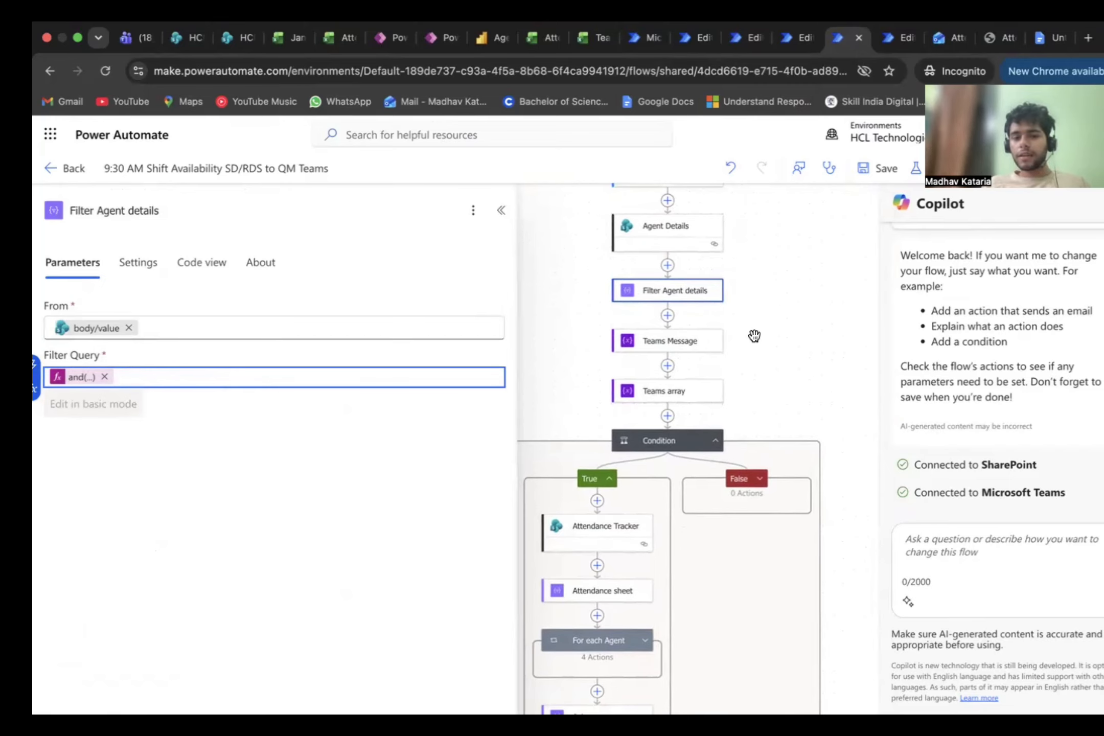
scroll(757, 336, "down", 2)
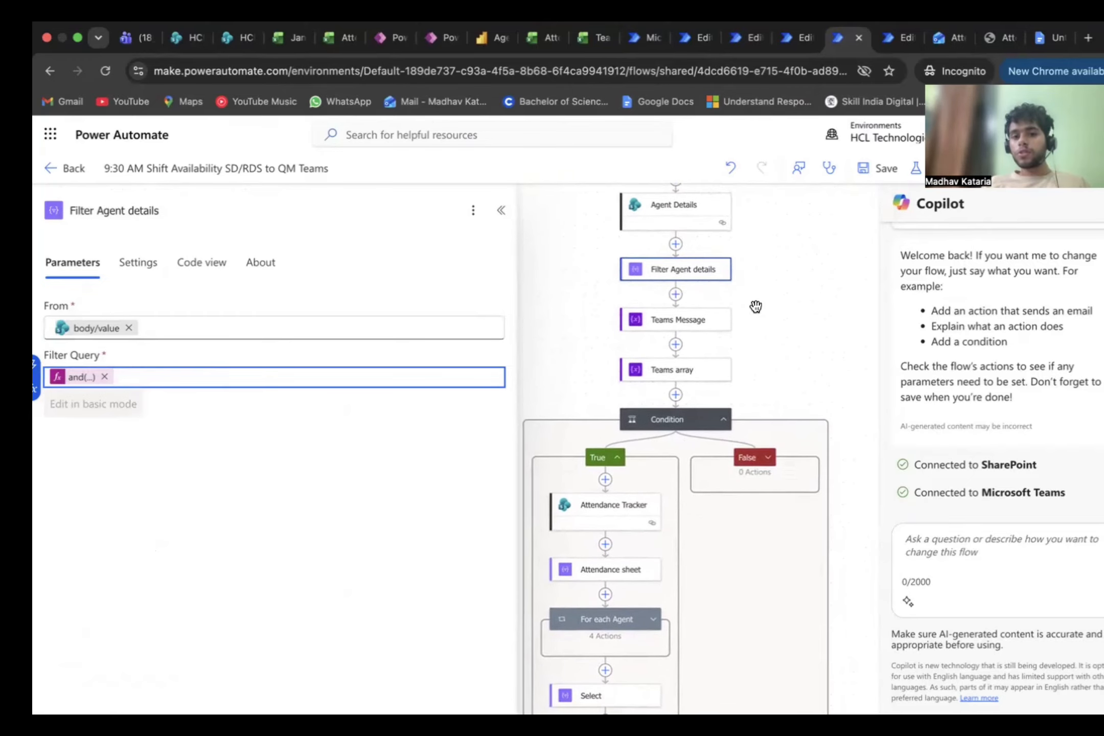
scroll(768, 322, "down", 1)
scroll(767, 322, "down", 1)
scroll(768, 322, "down", 1)
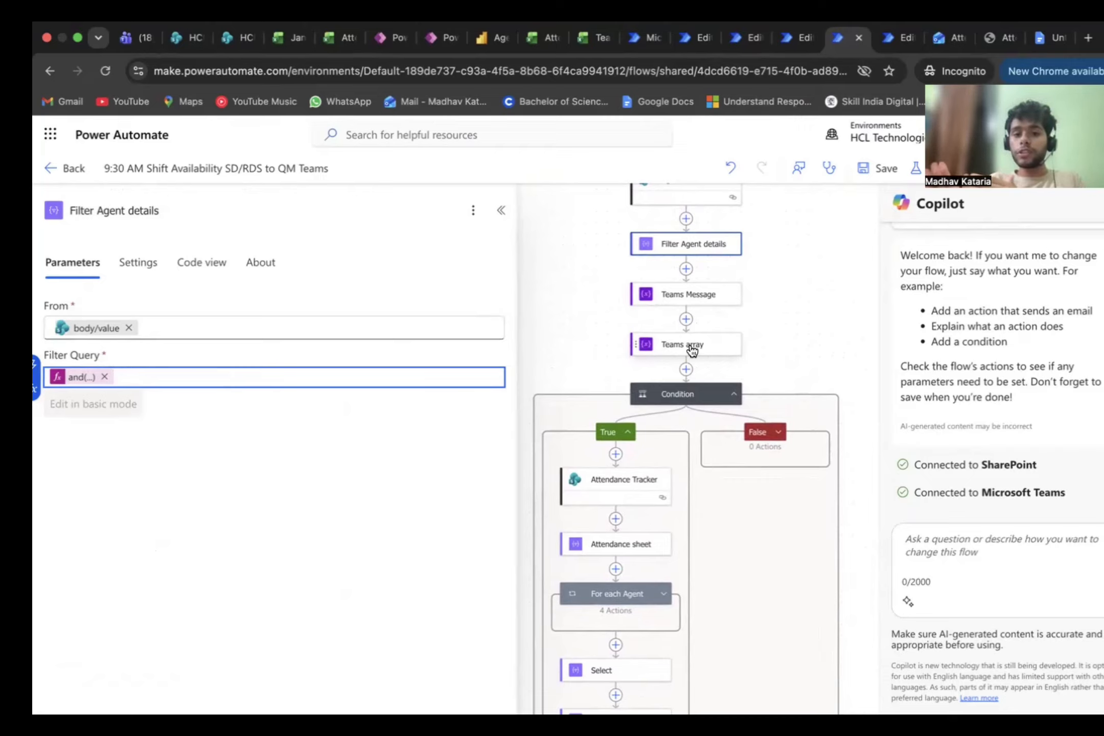
scroll(592, 498, "down", 3)
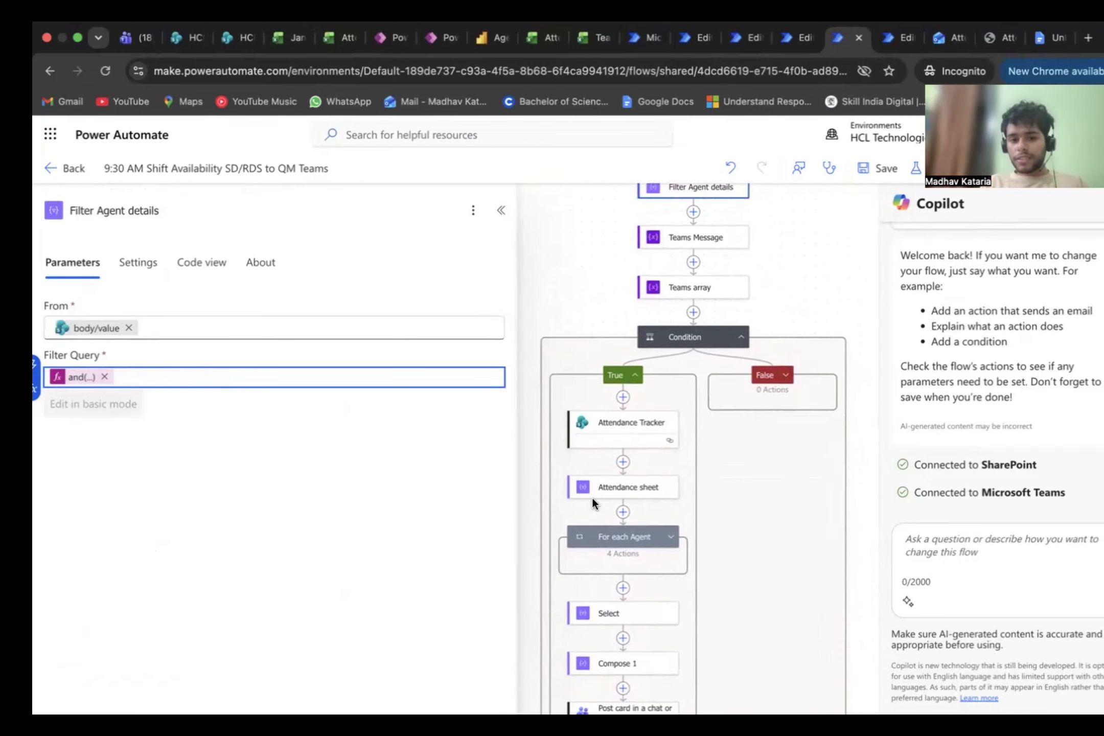
left_click(645, 570)
left_click(637, 620)
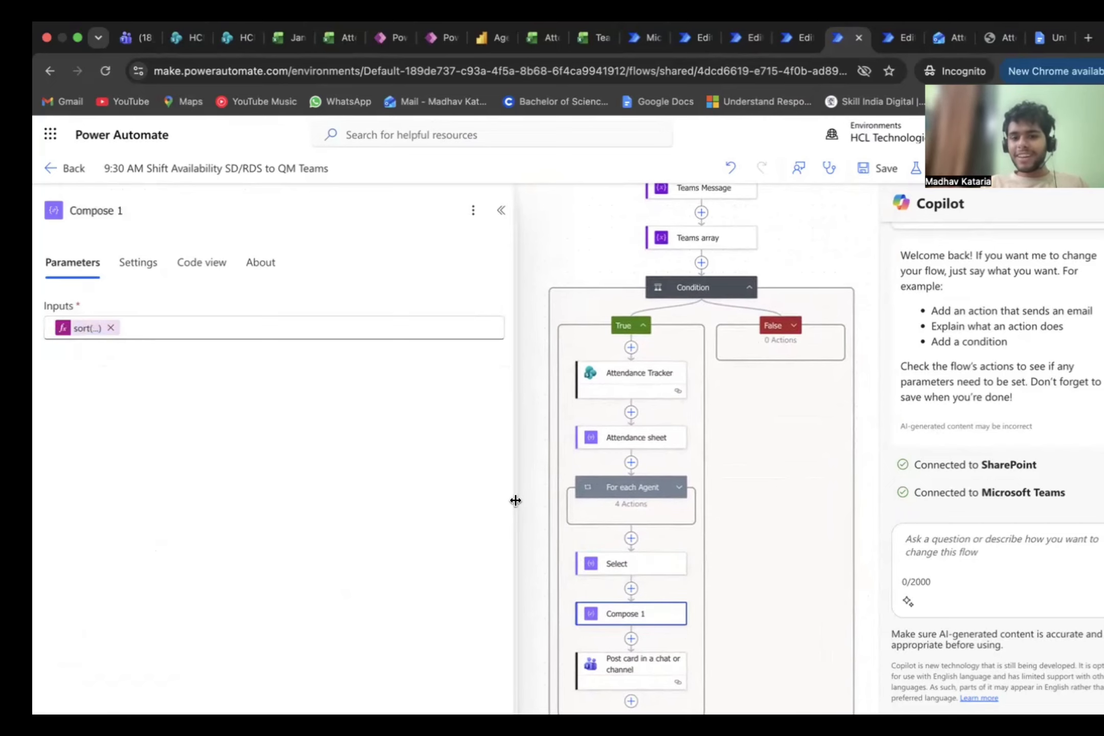
scroll(652, 505, "down", 2)
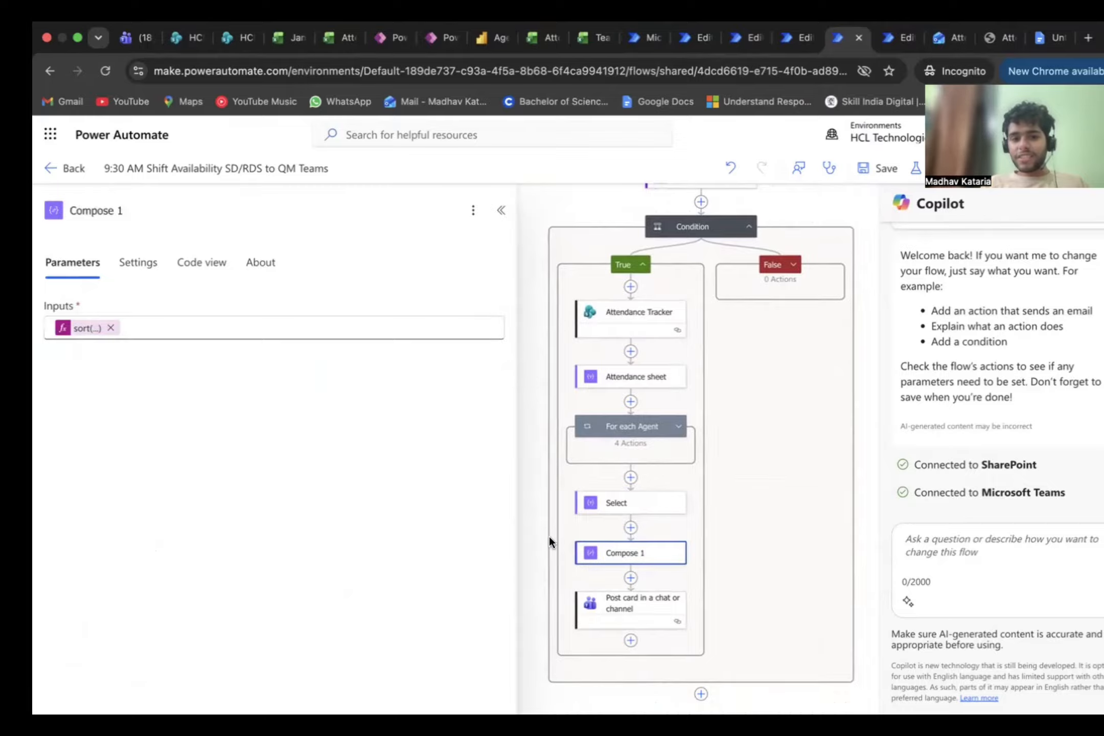
left_click(70, 329)
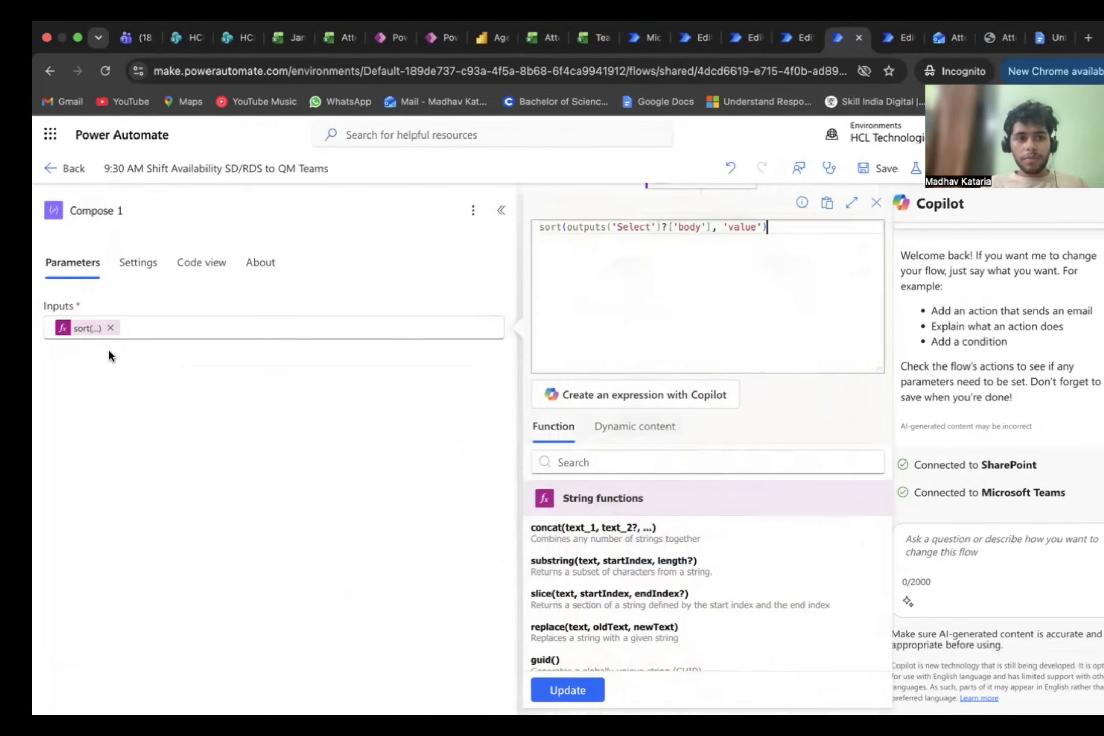
left_click(393, 531)
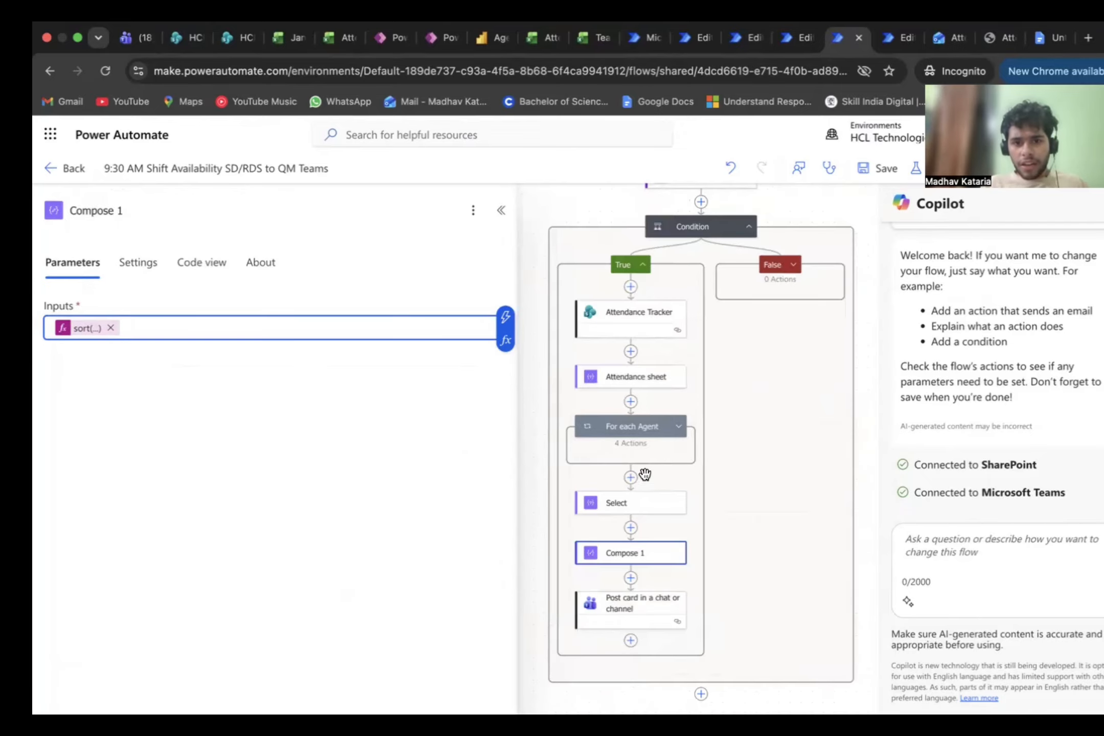
Step: Inspect the Select action's title mapping and the if expression mapped to its value key
left_click(636, 501)
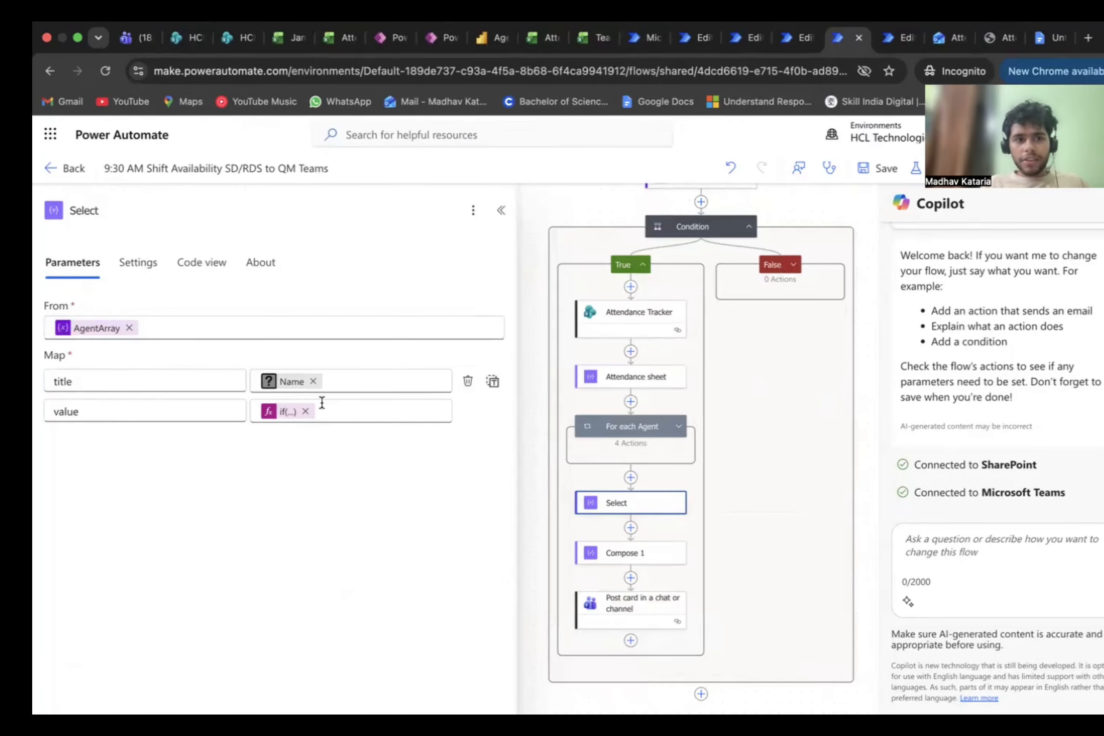
left_click(266, 382)
left_click(278, 413)
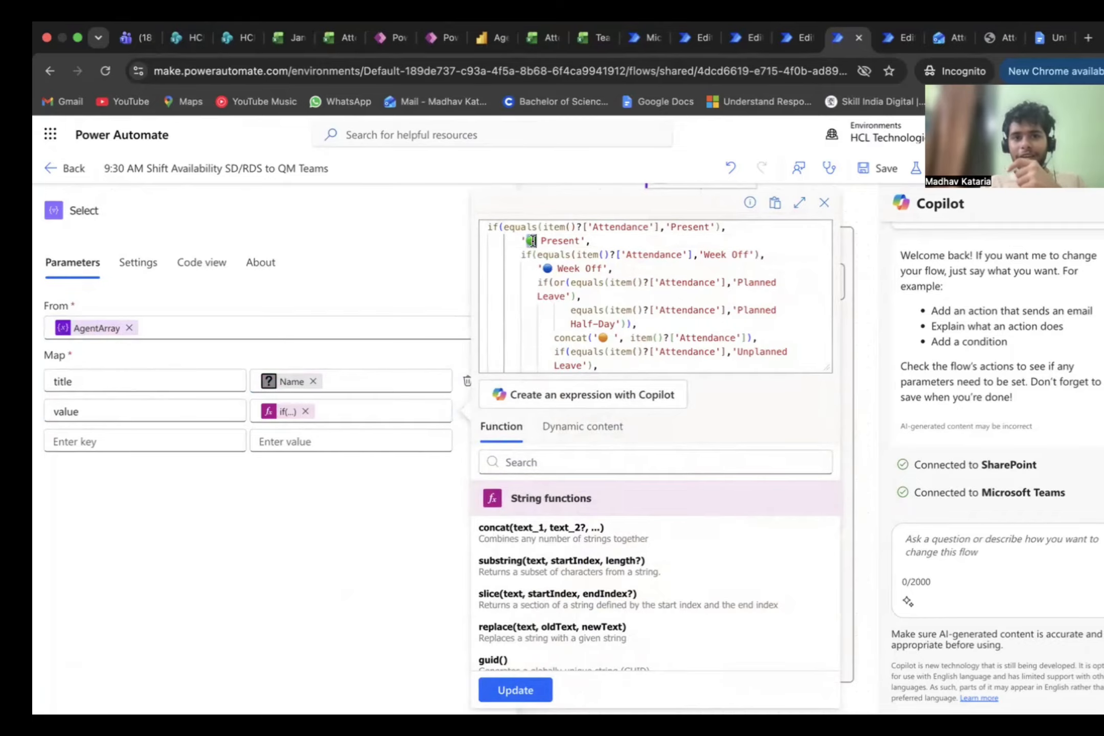
left_click(854, 276)
Step: Inspect the parameters and adaptive card of the Post card in a chat or channel action
scroll(709, 390, "down", 1)
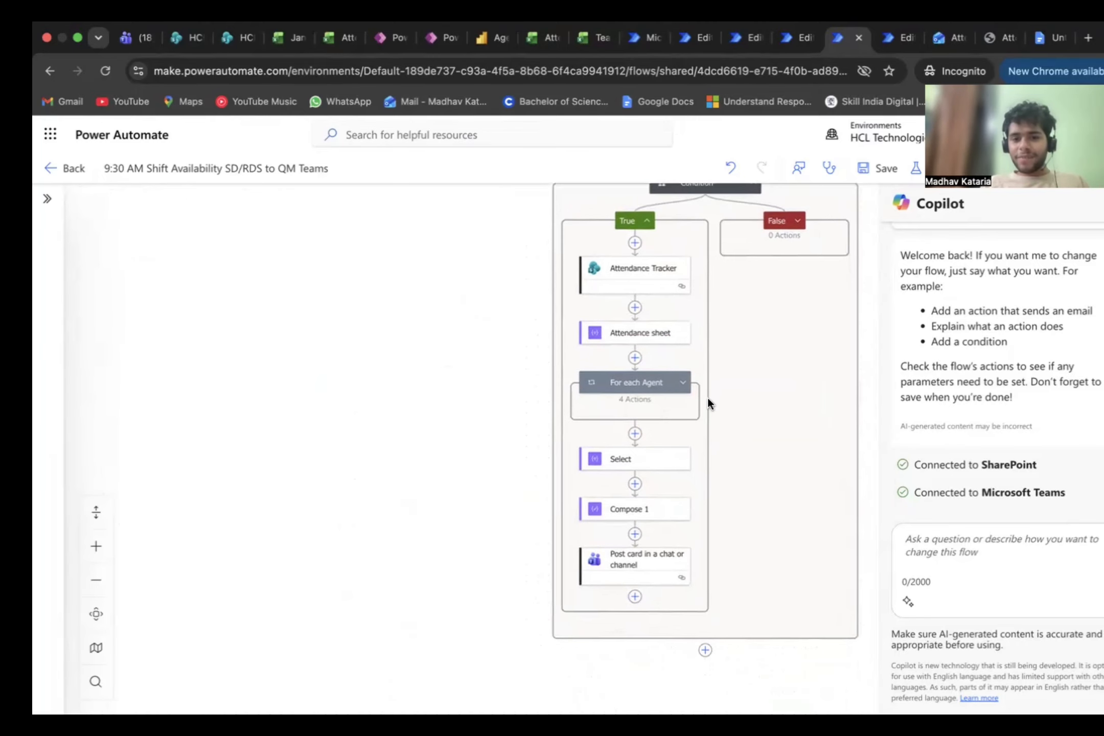
left_click(640, 573)
scroll(534, 513, "up", 4)
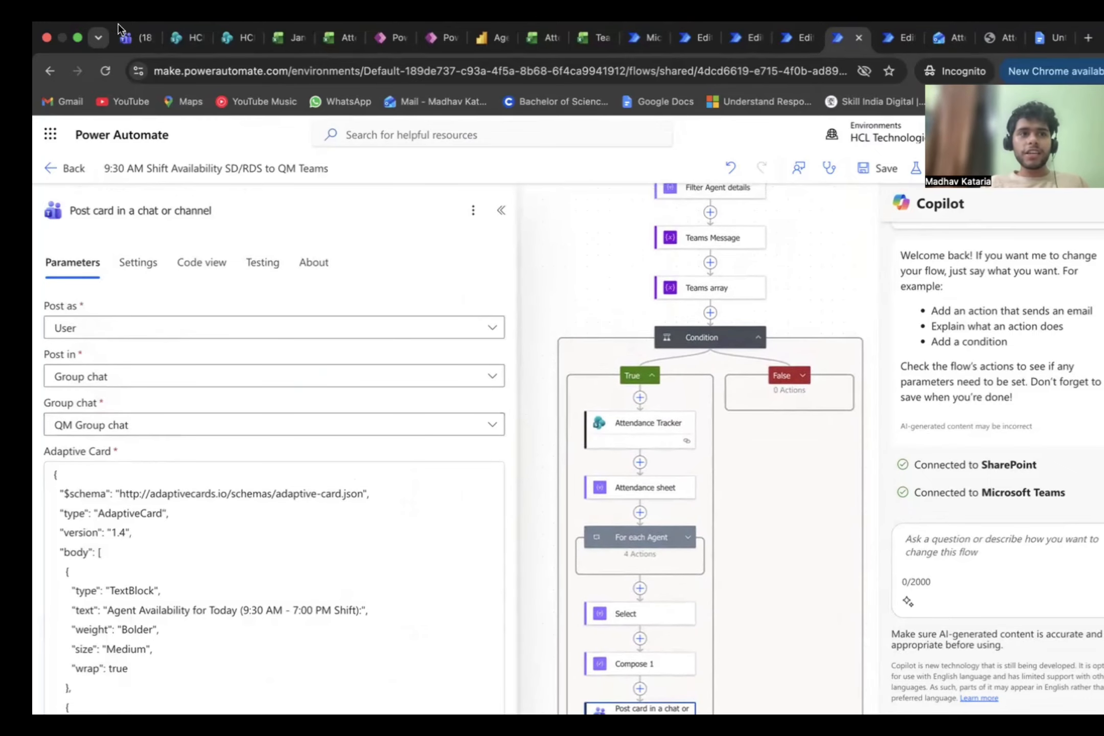
Step: Switch to Teams and review the 10:30 AM – 8:00 PM shift availability card posted in the QM Group chat
left_click(126, 39)
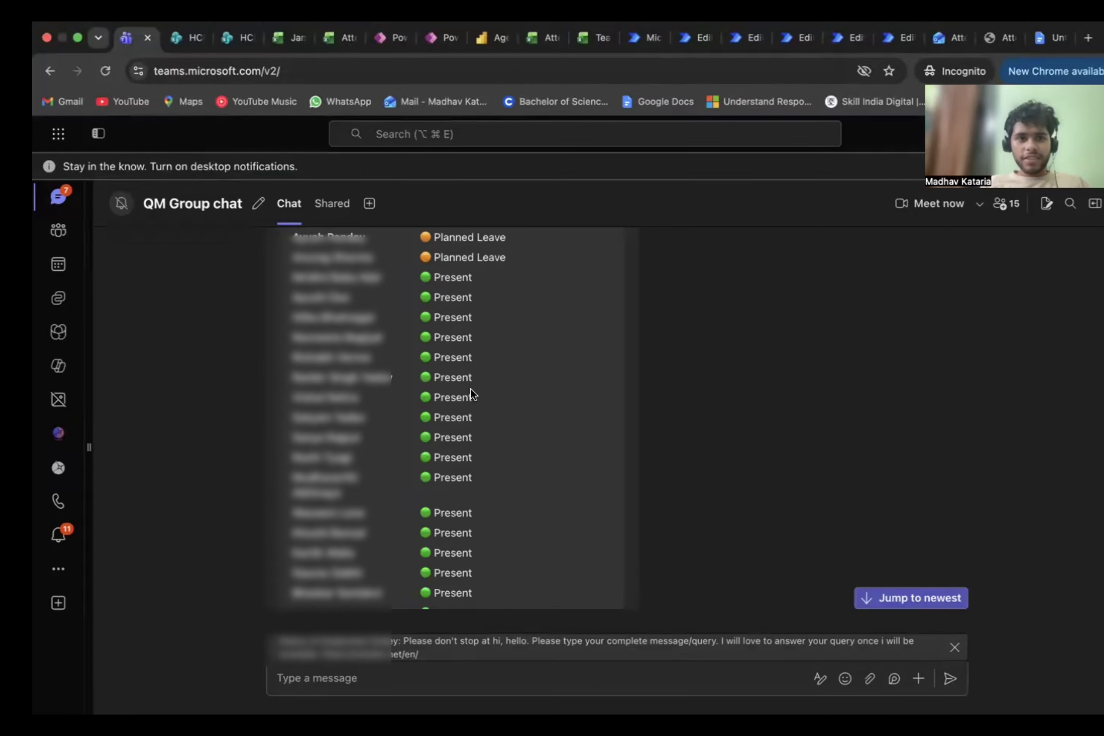
scroll(471, 388, "up", 5)
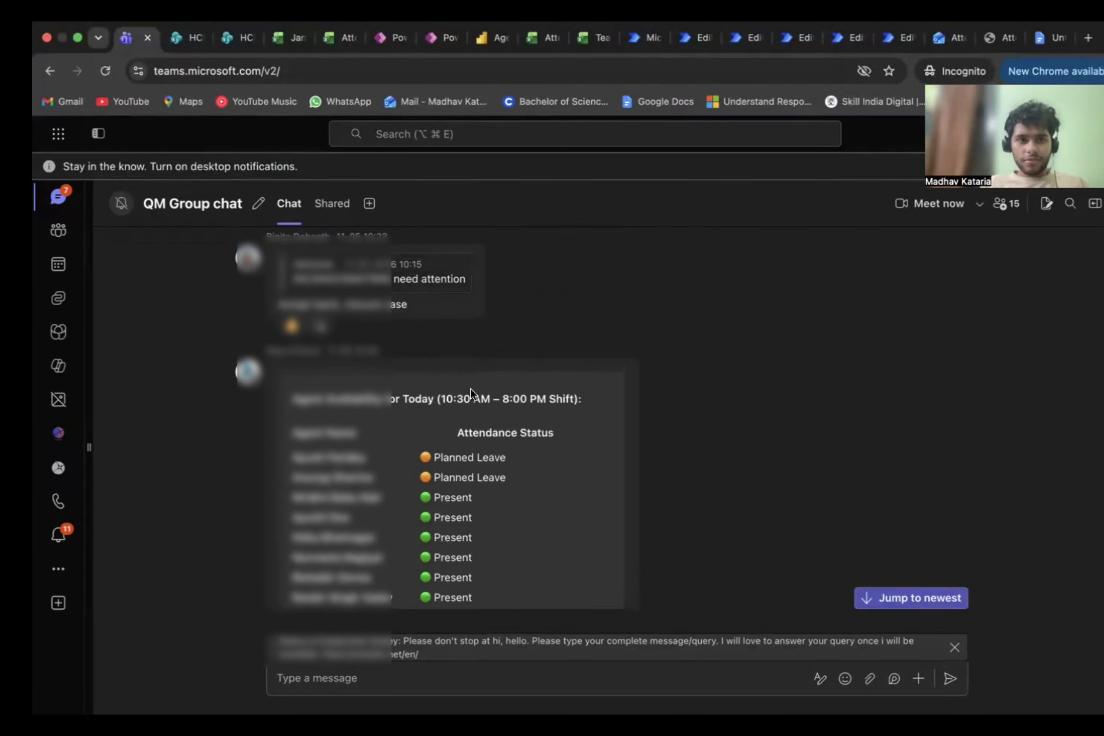
scroll(470, 388, "down", 4)
scroll(440, 365, "up", 3)
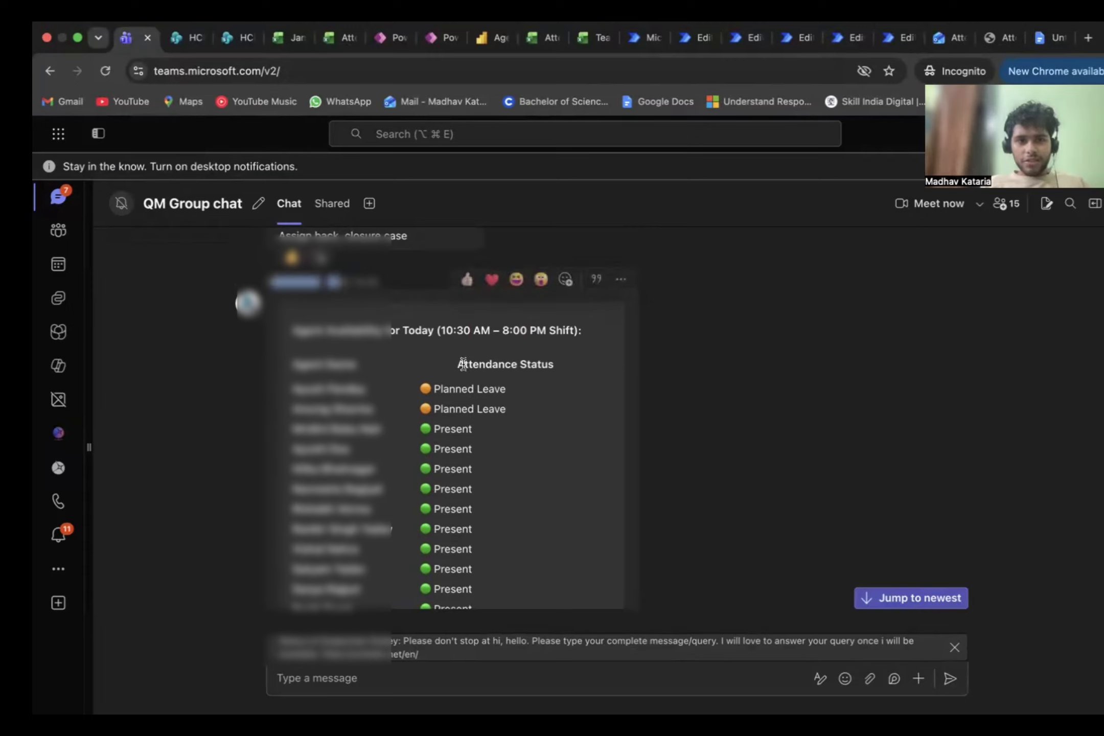
scroll(462, 382, "down", 3)
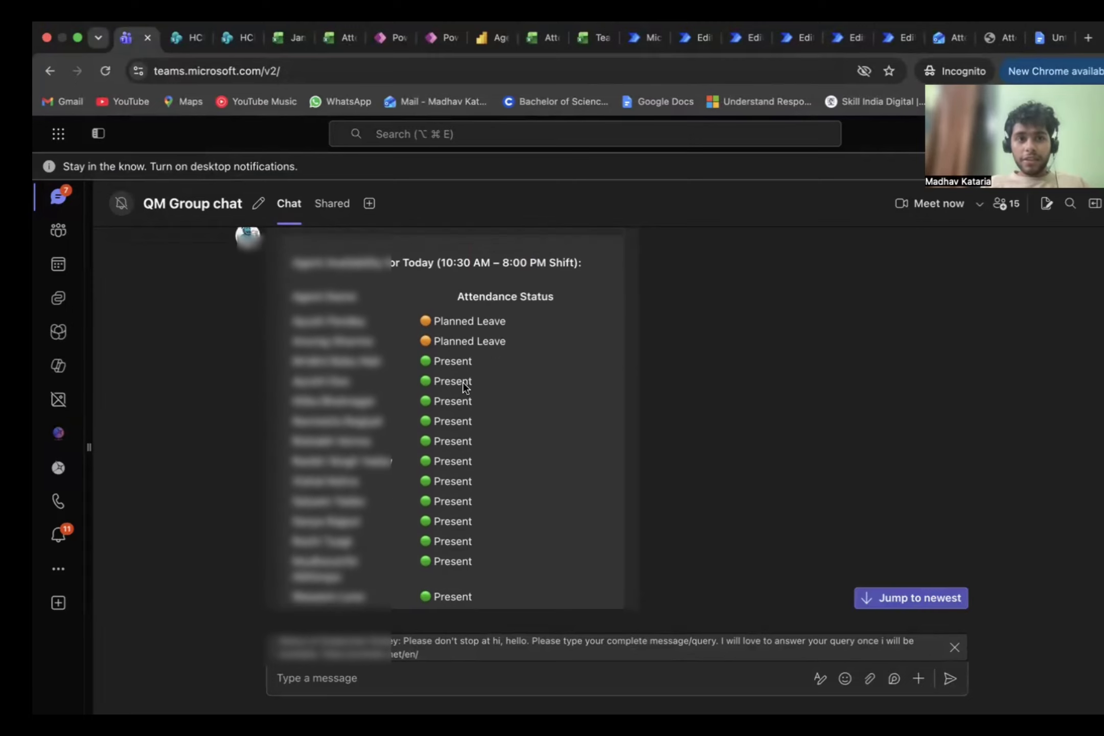
left_click_drag(327, 264, 521, 261)
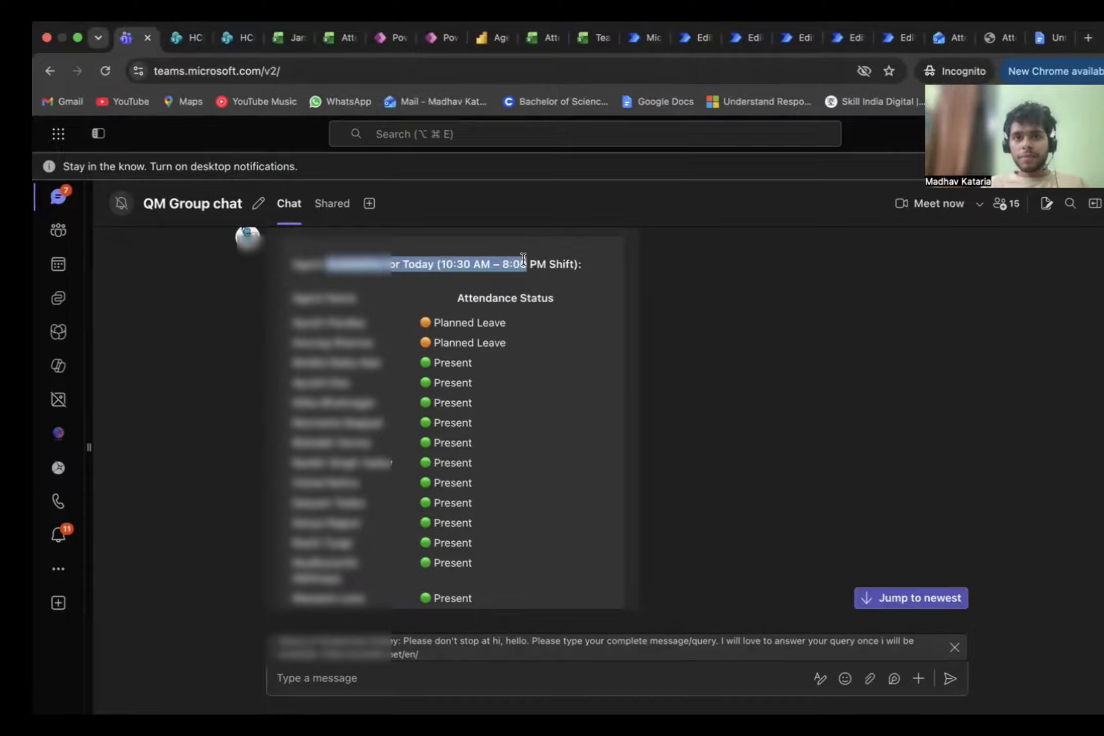
scroll(473, 411, "down", 5)
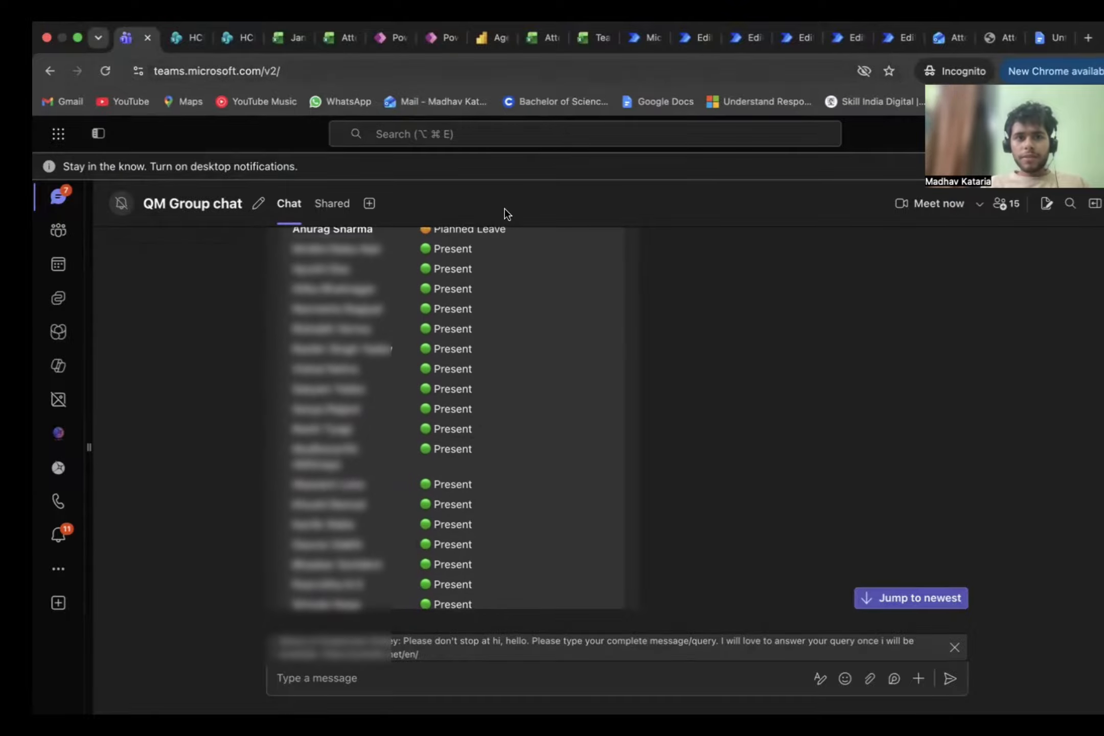
Step: Switch to the Attendance Missing Report flow in Power Automate and inspect its Recurrence schedule and Delay settings
left_click(642, 48)
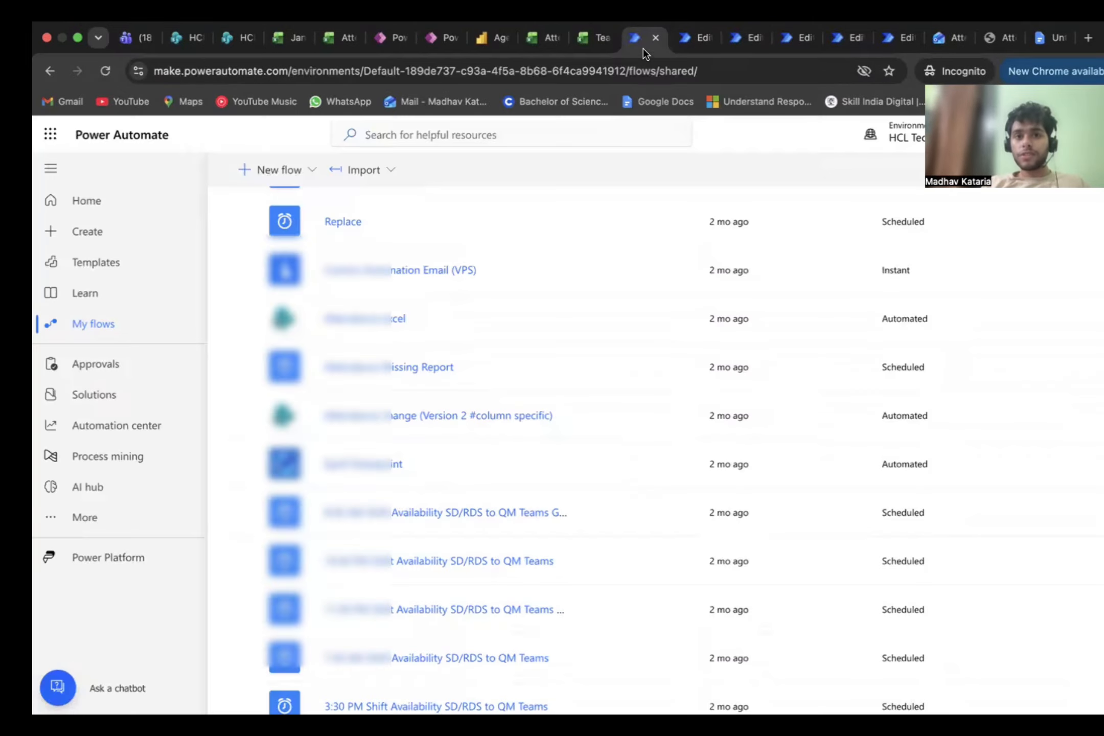
left_click(687, 45)
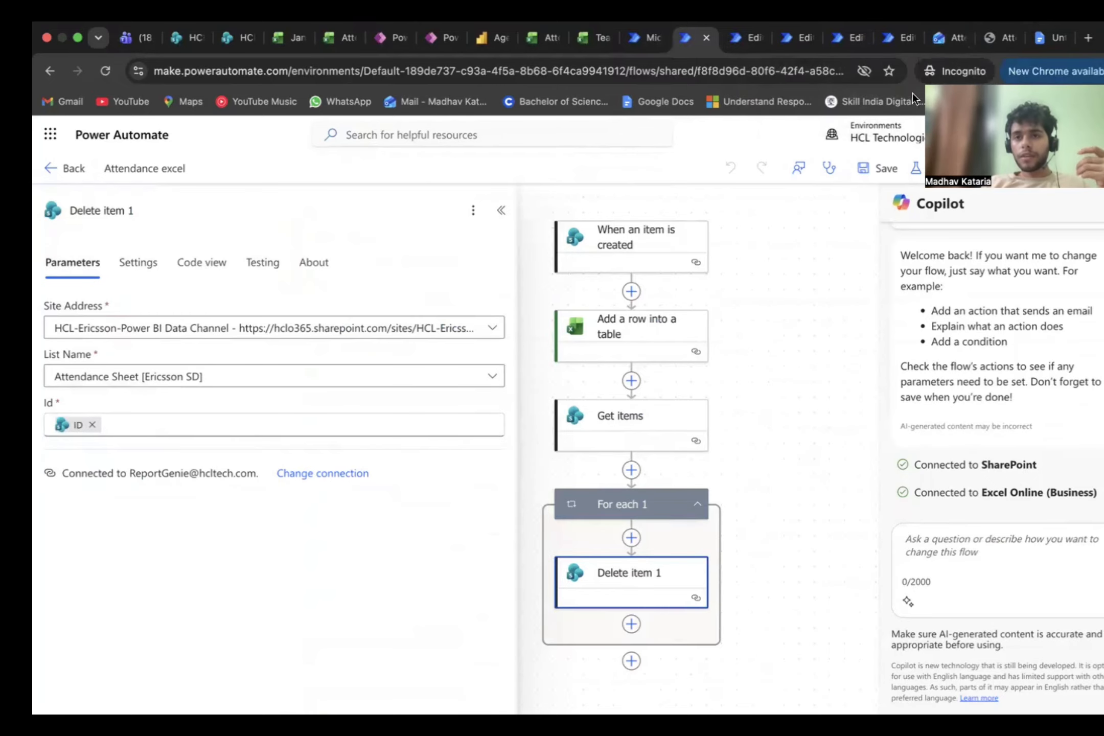
left_click(745, 38)
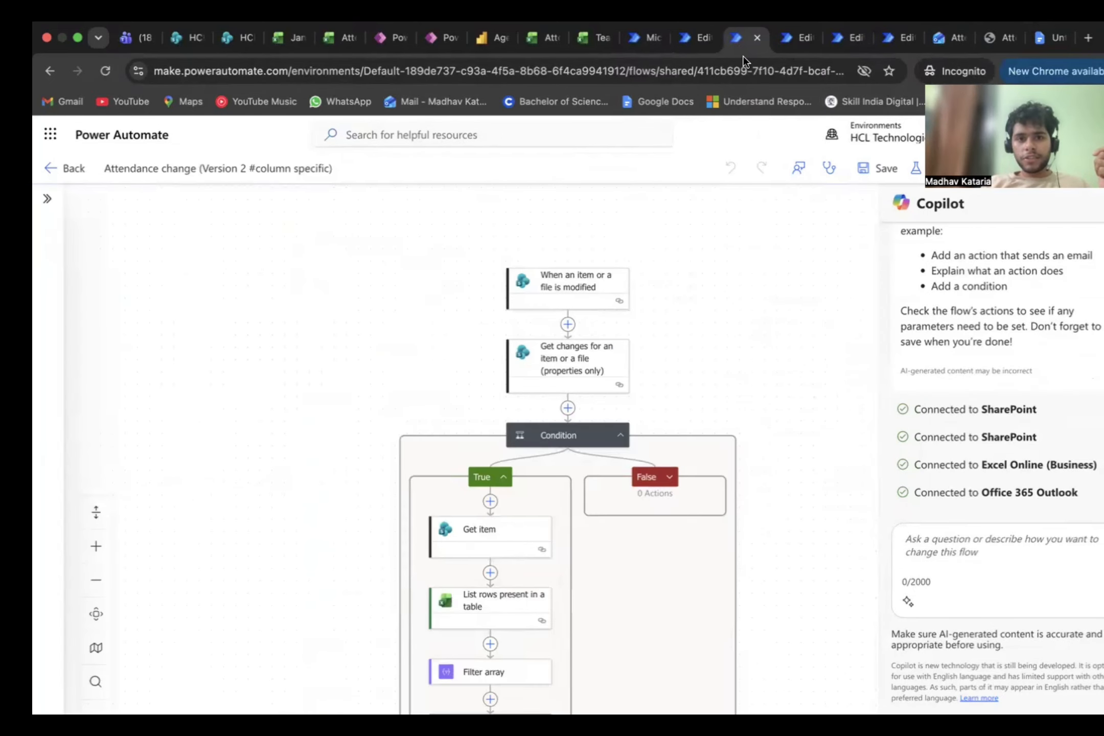
left_click(782, 38)
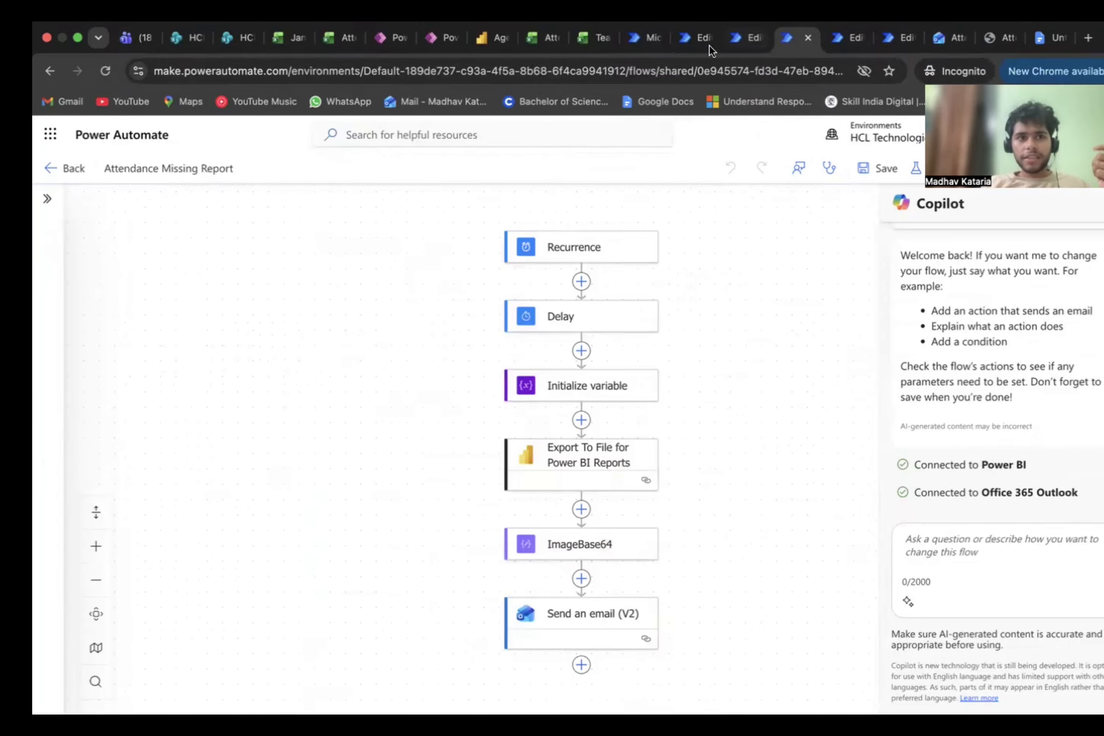
left_click(593, 248)
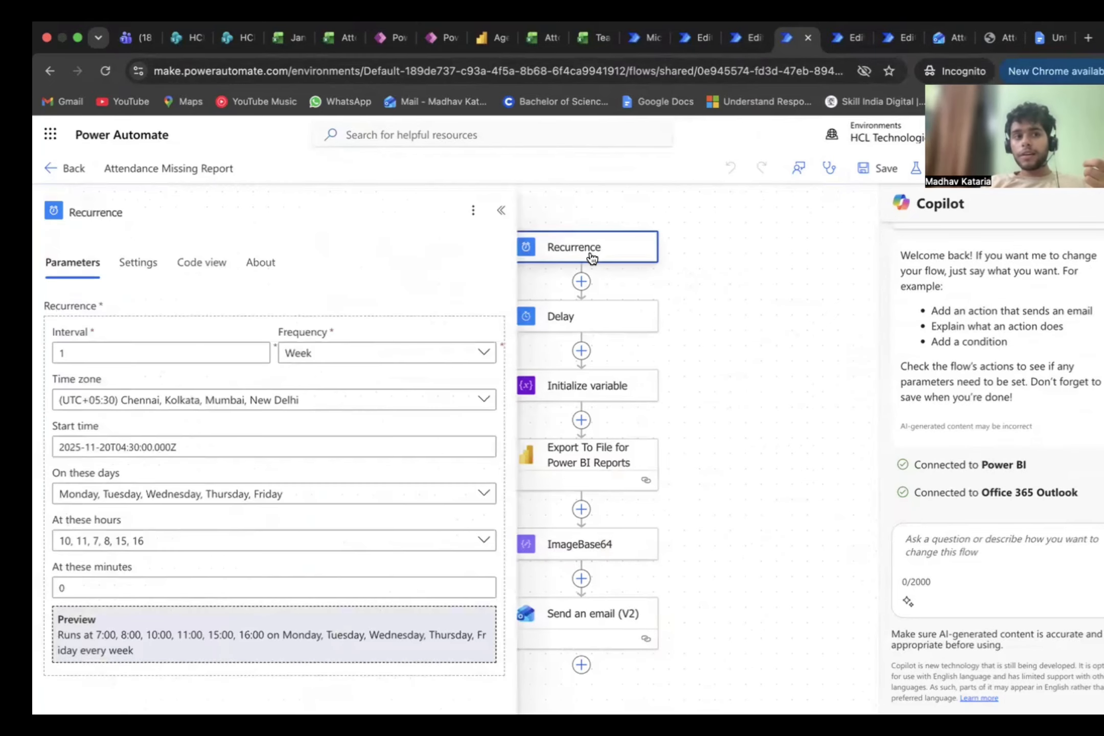
left_click_drag(700, 256, 761, 260)
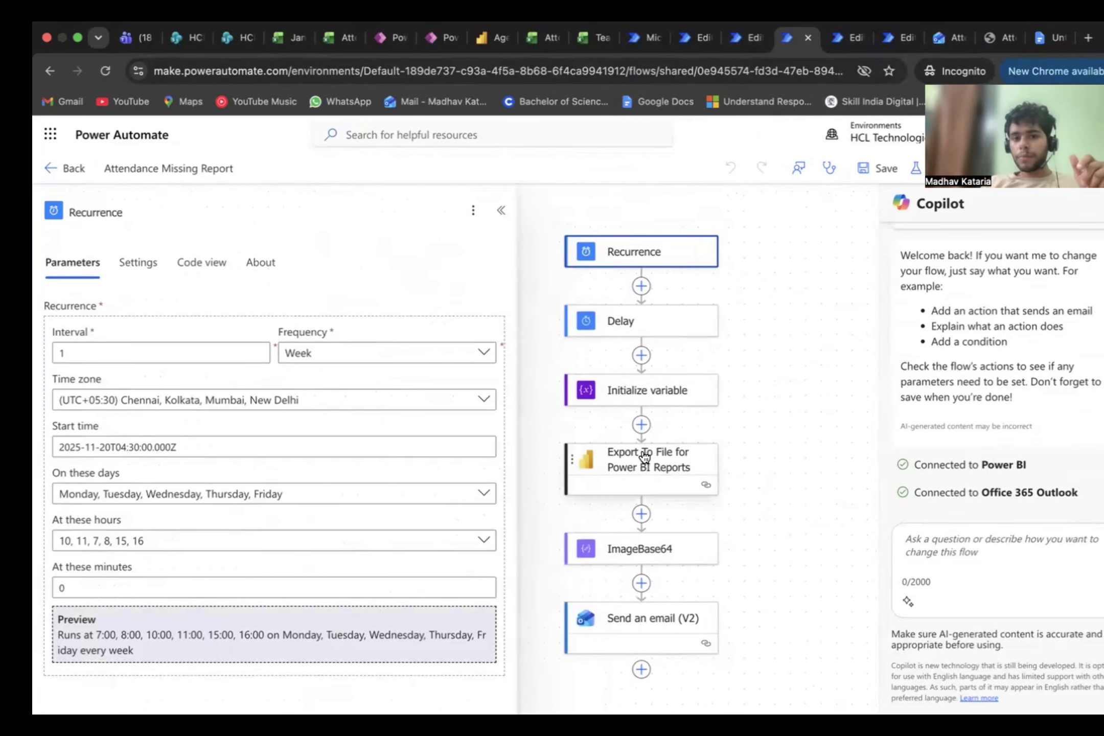
left_click(624, 322)
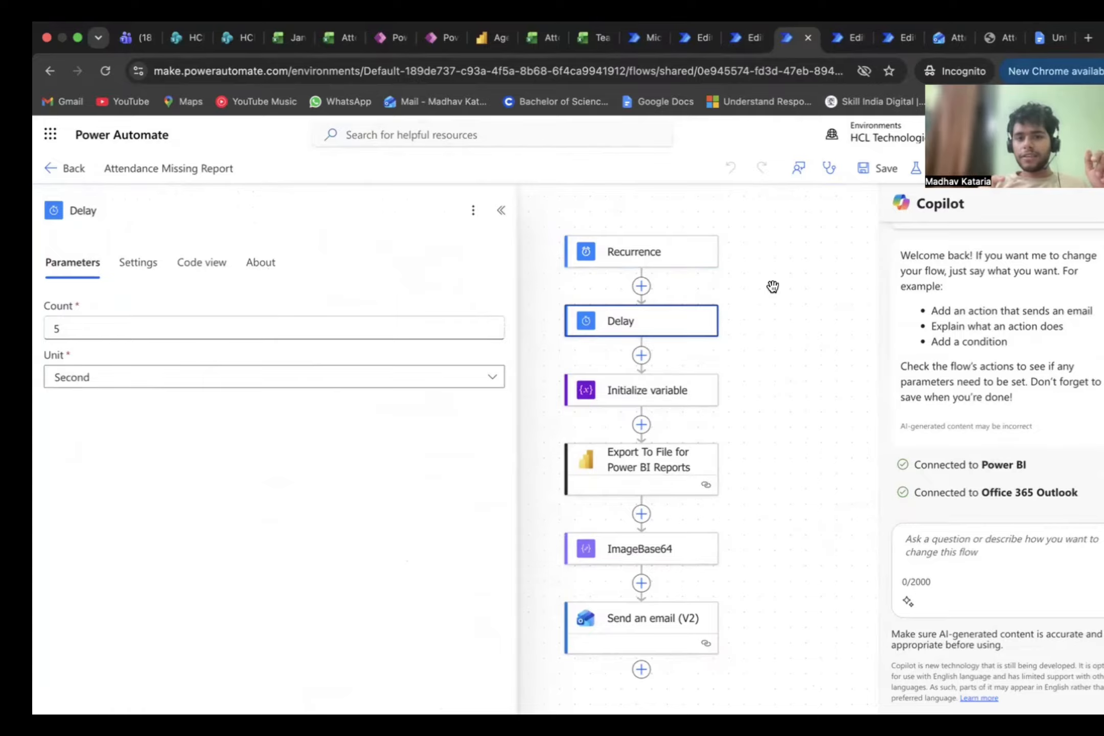
scroll(759, 358, "down", 1)
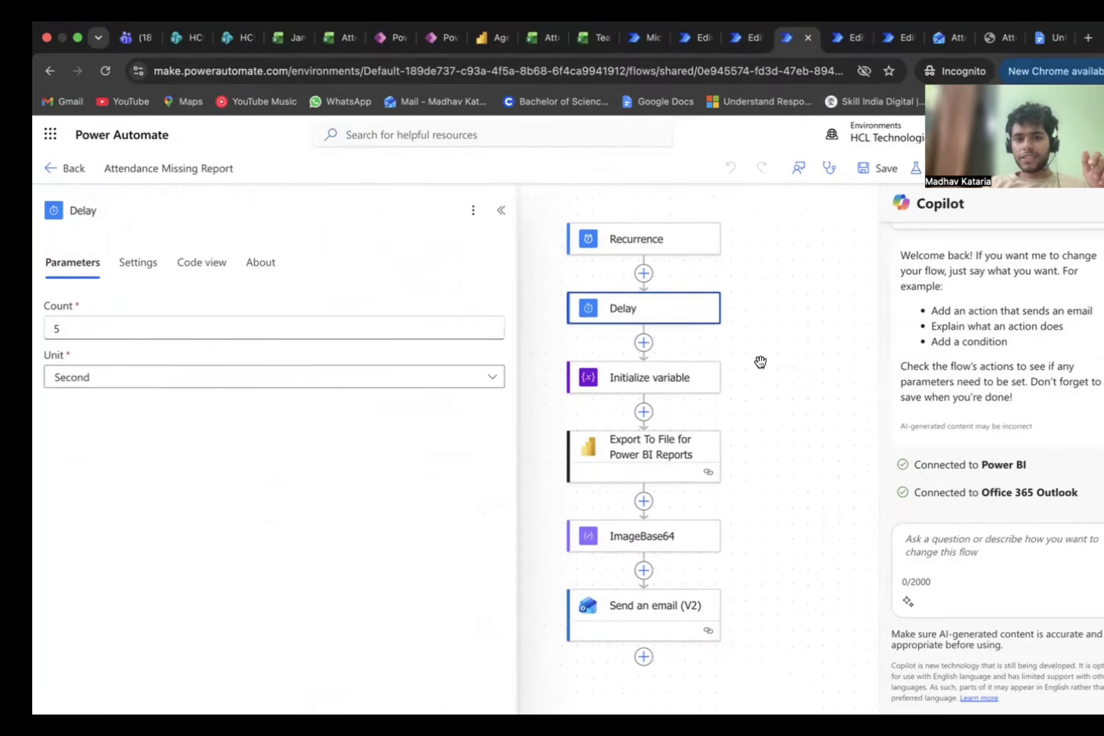
Step: Inspect the parameters of the Initialize variable and Export To File for Power BI Reports actions
left_click(673, 370)
scroll(674, 370, "down", 1)
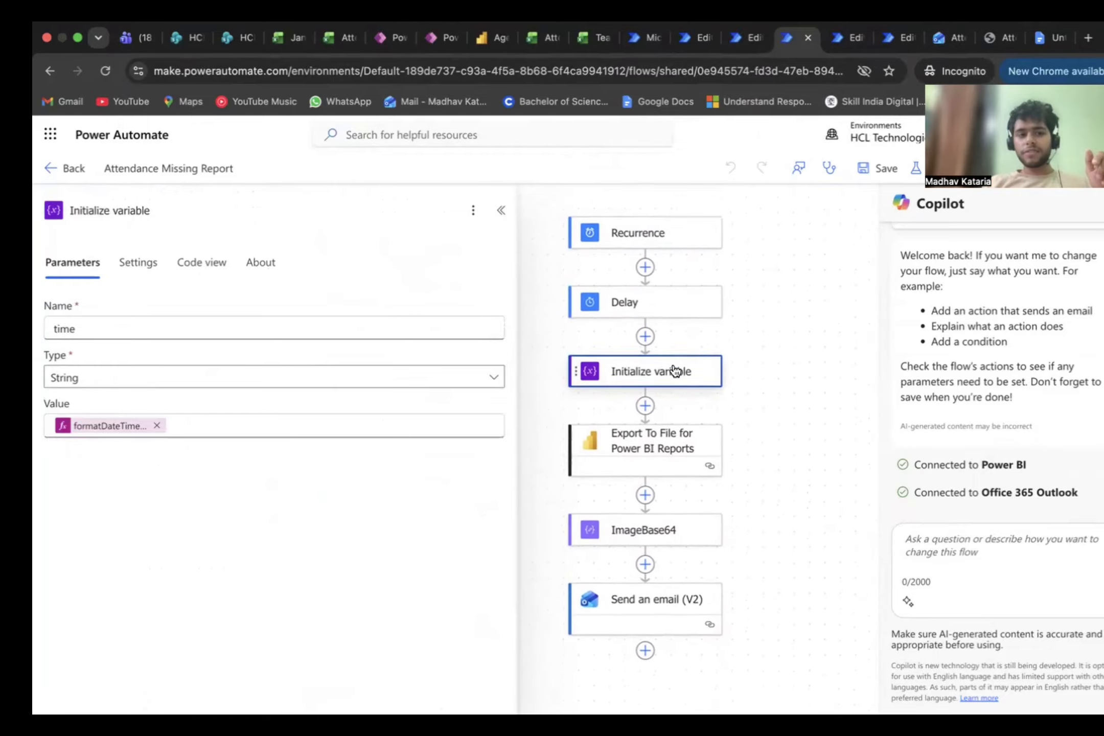
left_click(648, 431)
scroll(695, 440, "down", 1)
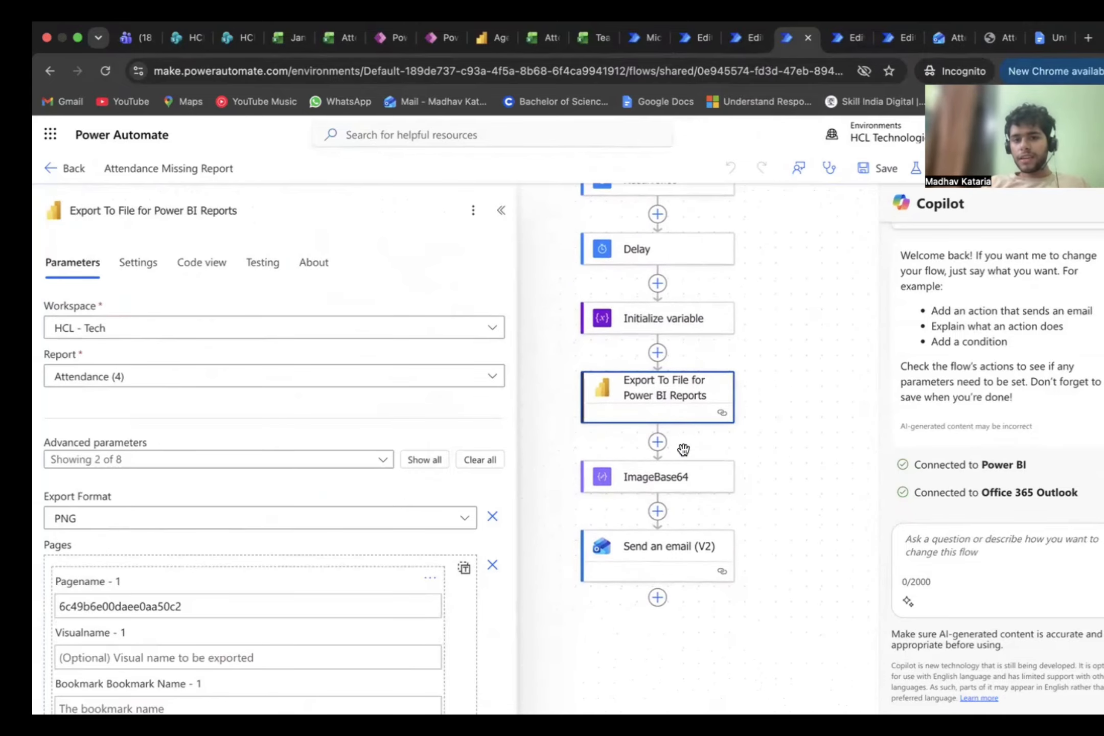
Step: Inspect the ImageBase64 input and the concat expression in the body of the Send an email (V2) action
left_click(659, 481)
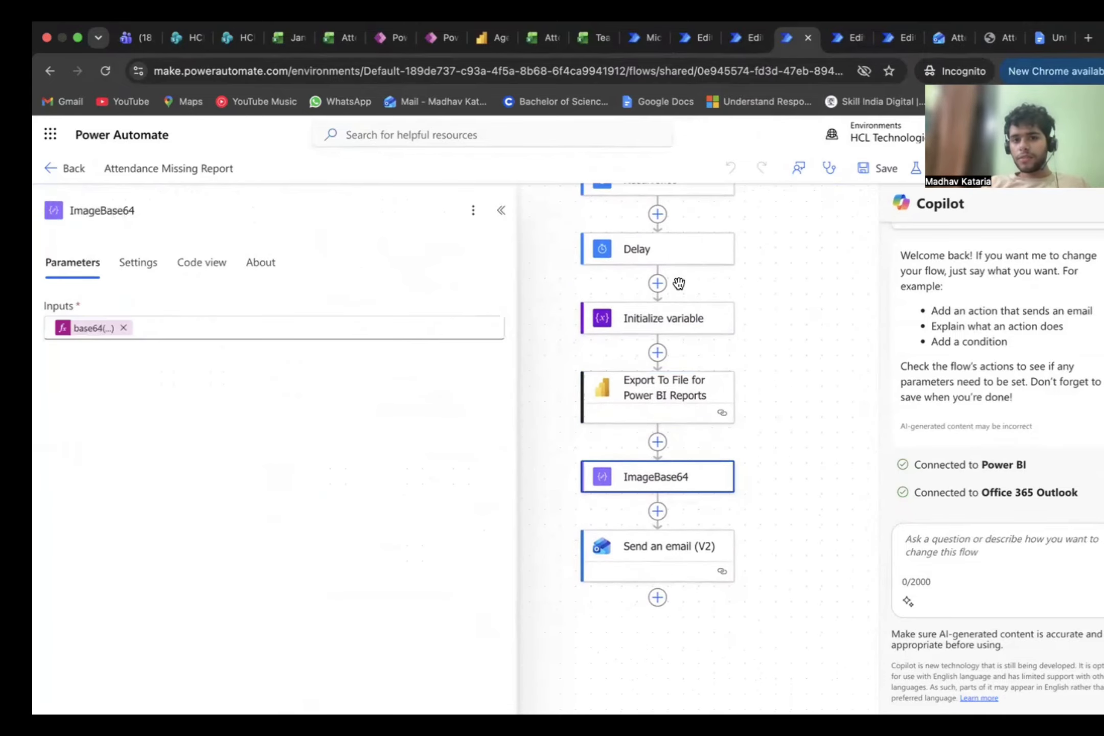
left_click(670, 559)
left_click(693, 492)
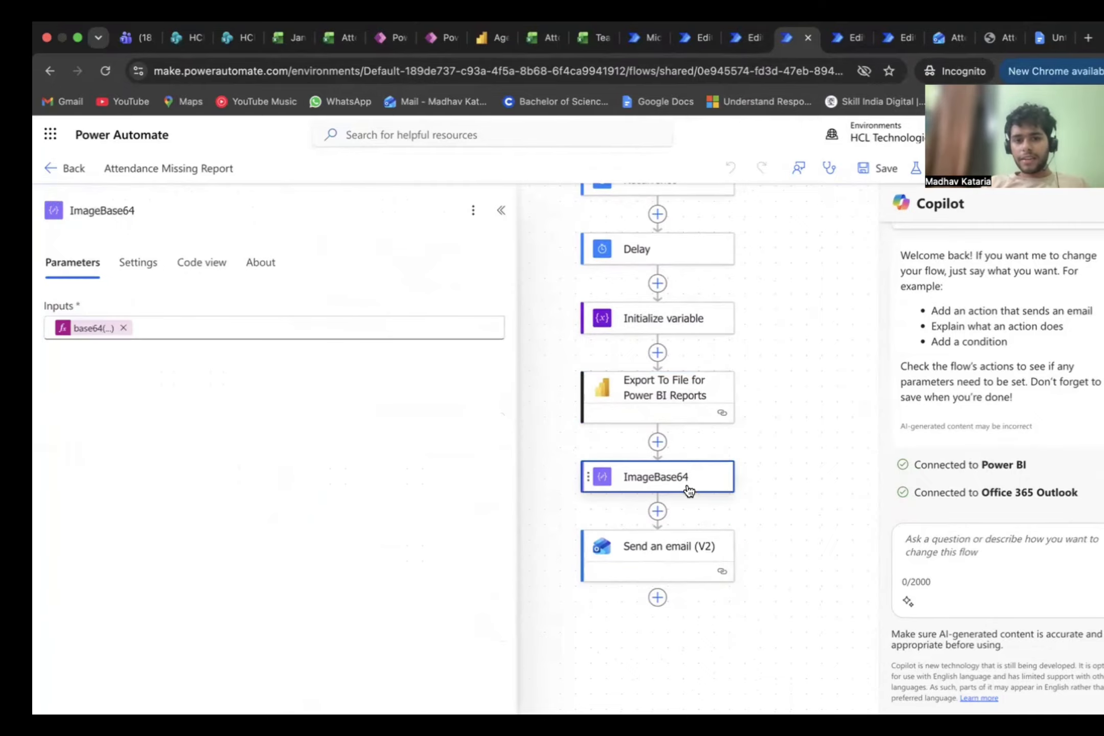
left_click(674, 553)
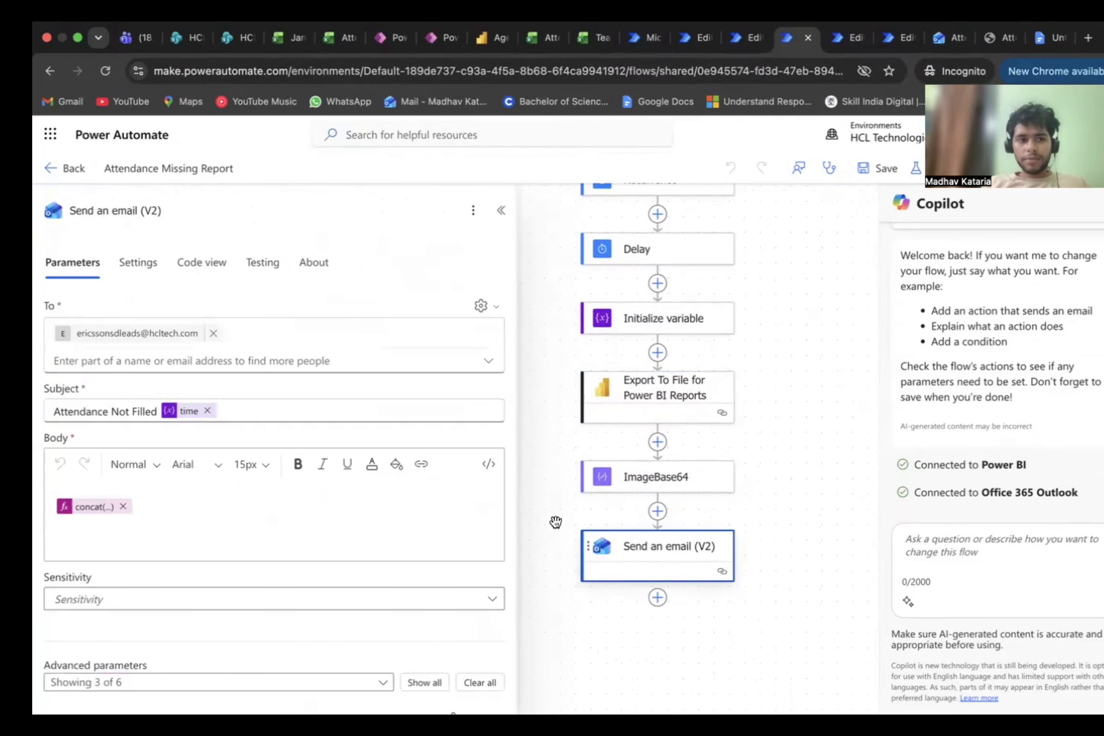
left_click(82, 507)
scroll(676, 297, "down", 5)
scroll(676, 298, "up", 5)
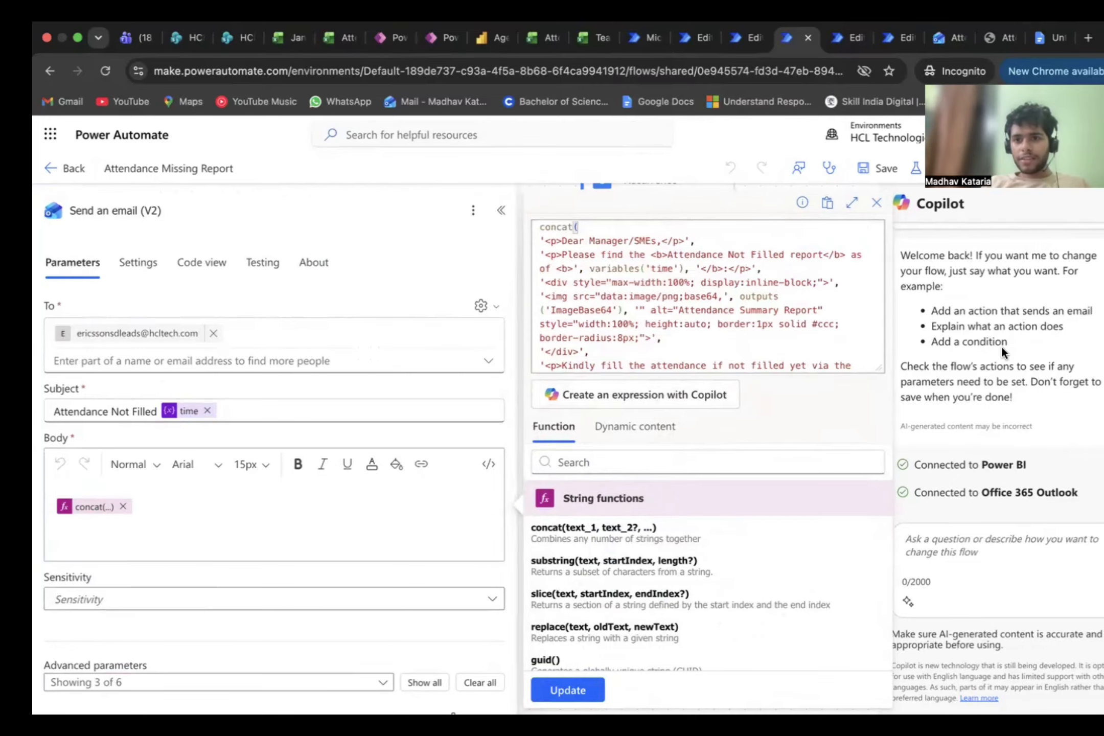
left_click(1001, 348)
scroll(782, 449, "up", 1)
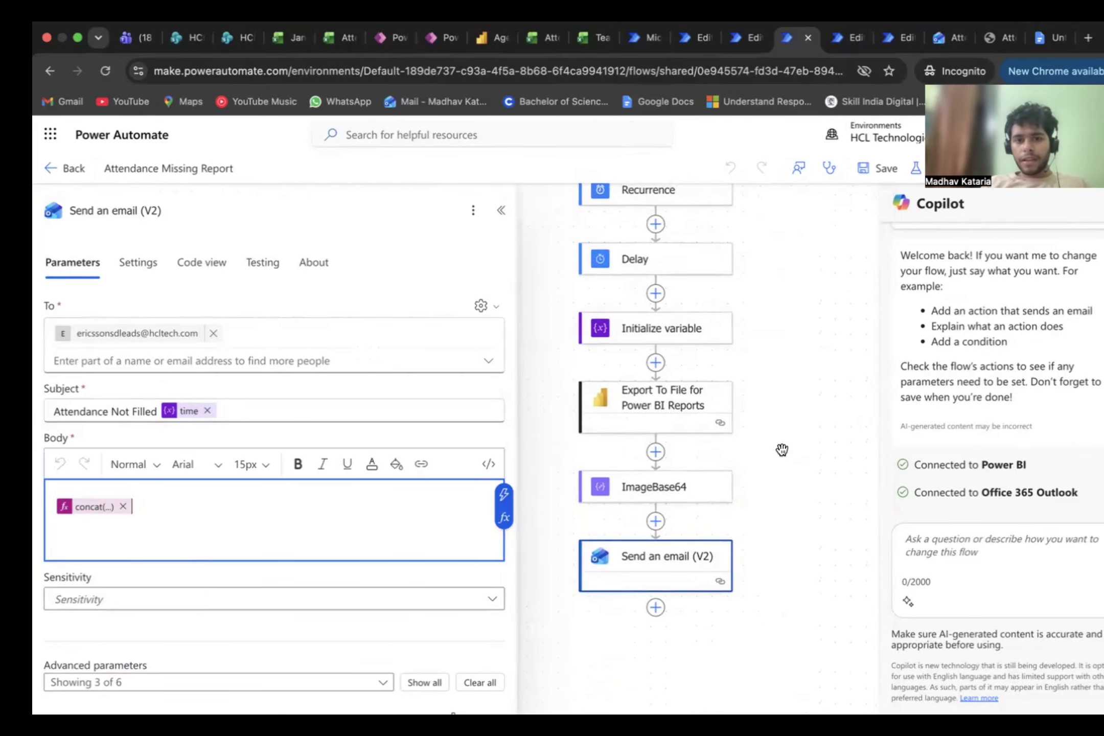
Step: Recheck the ImageBase64 action and the workspace, report and export format of the Power BI export action
left_click(655, 496)
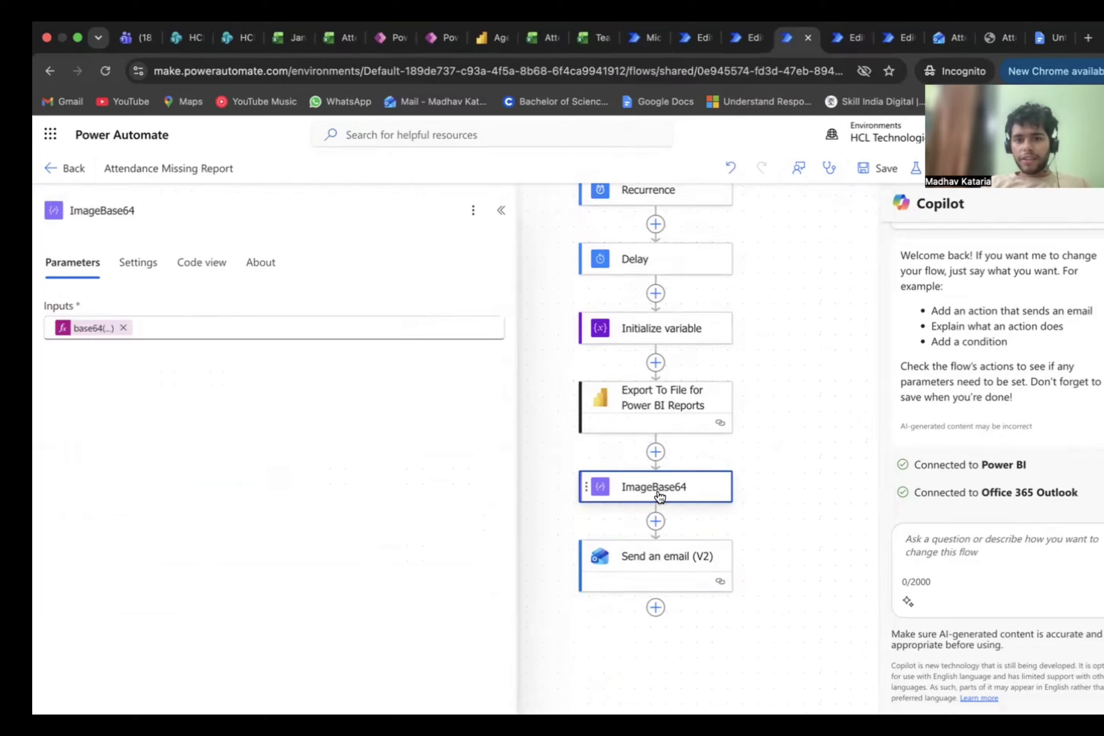
left_click(650, 398)
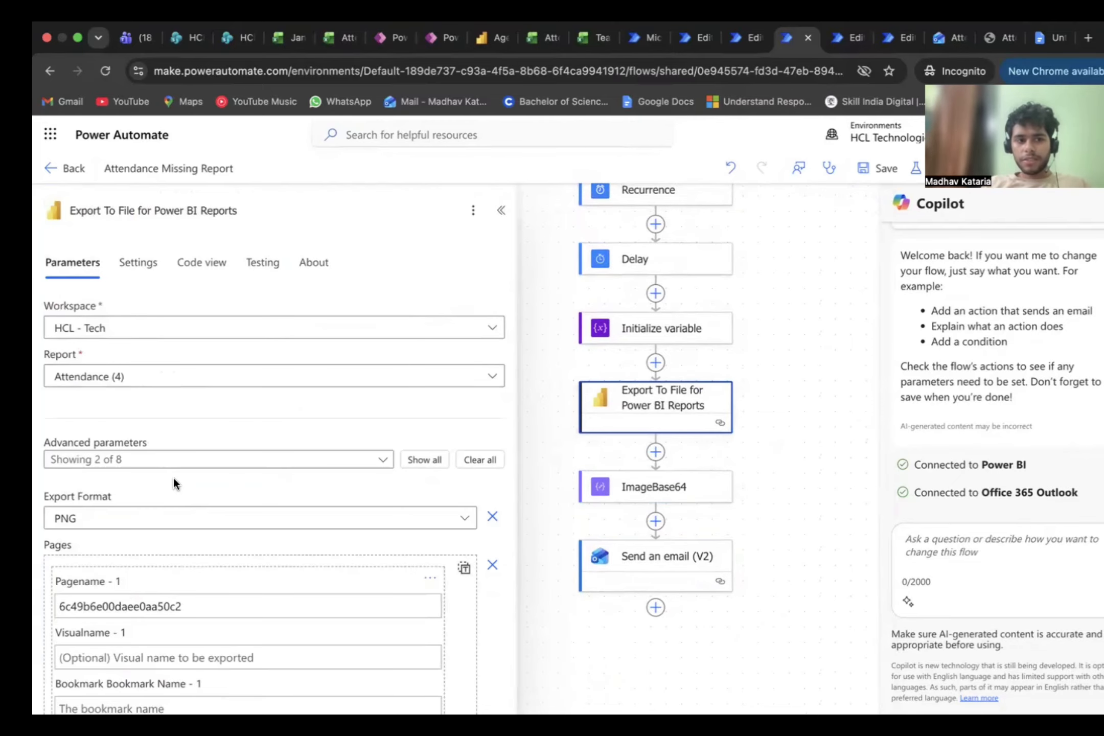
left_click(790, 287)
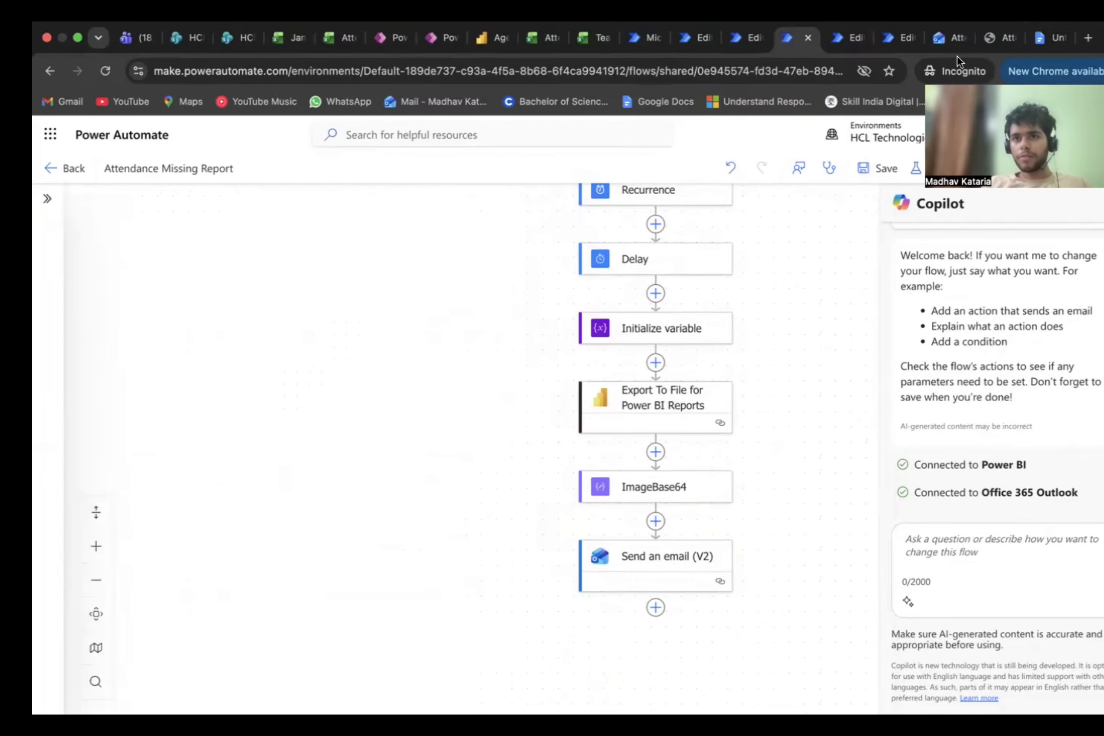
Step: Switch to Outlook and review the Attendance Not Filled report emails for 03:00 PM and 11:00 AM
left_click(949, 45)
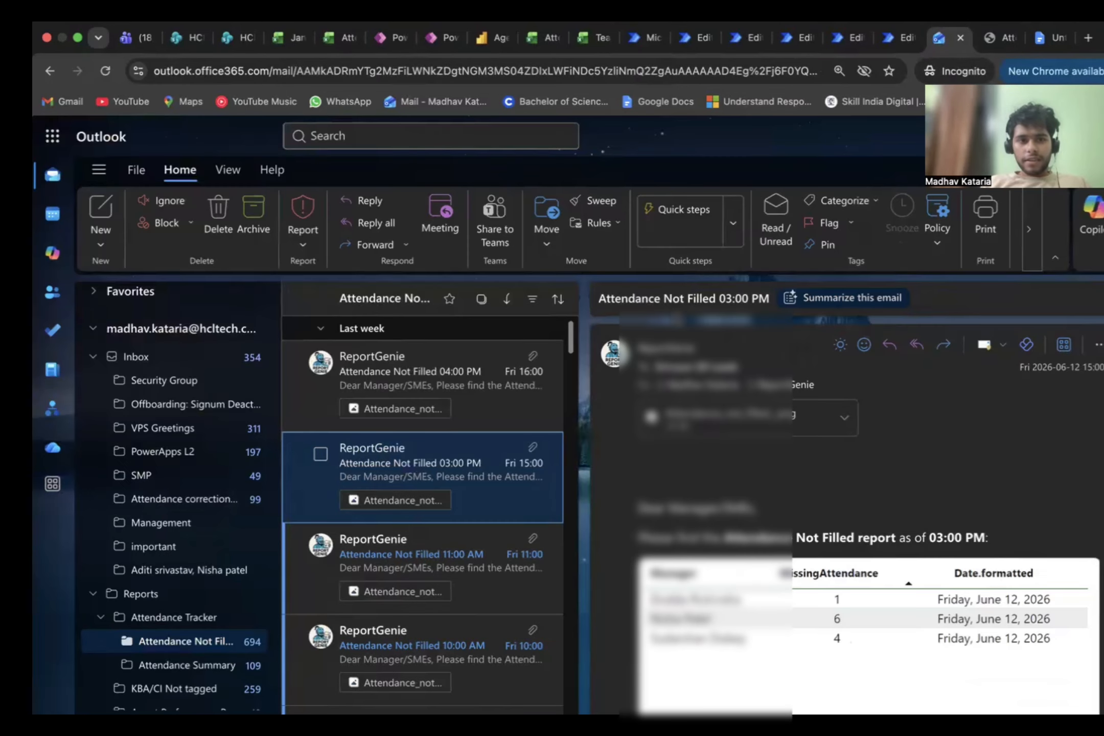
scroll(179, 575, "down", 3)
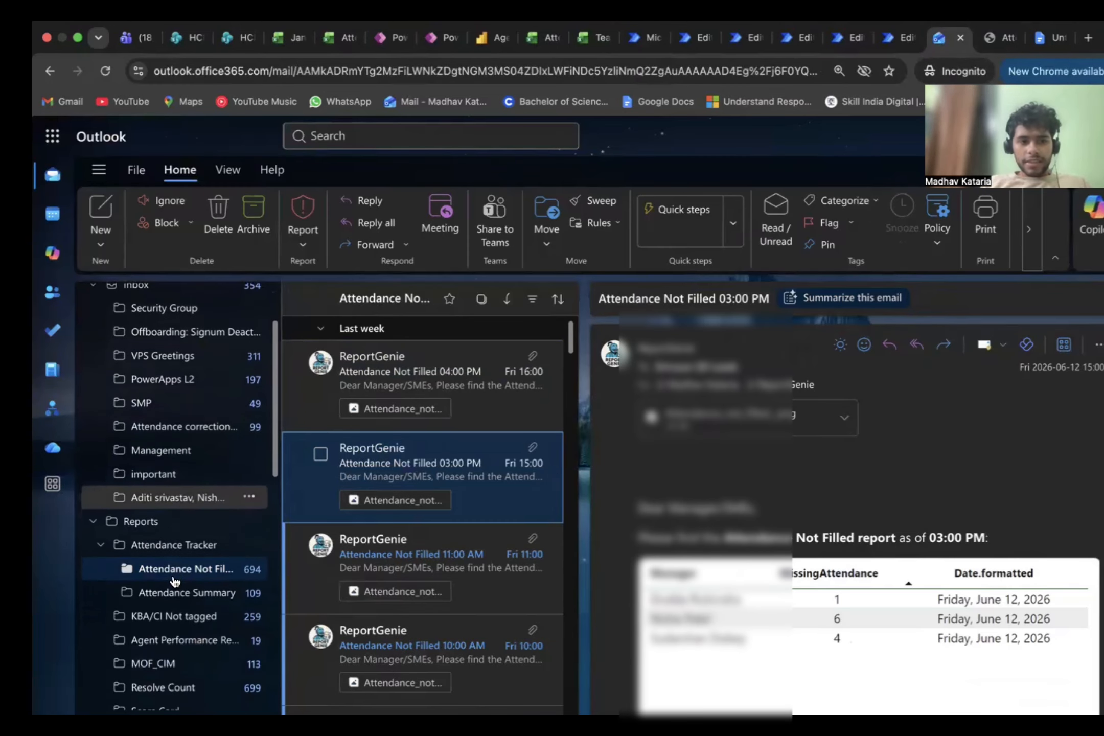
scroll(846, 511, "down", 3)
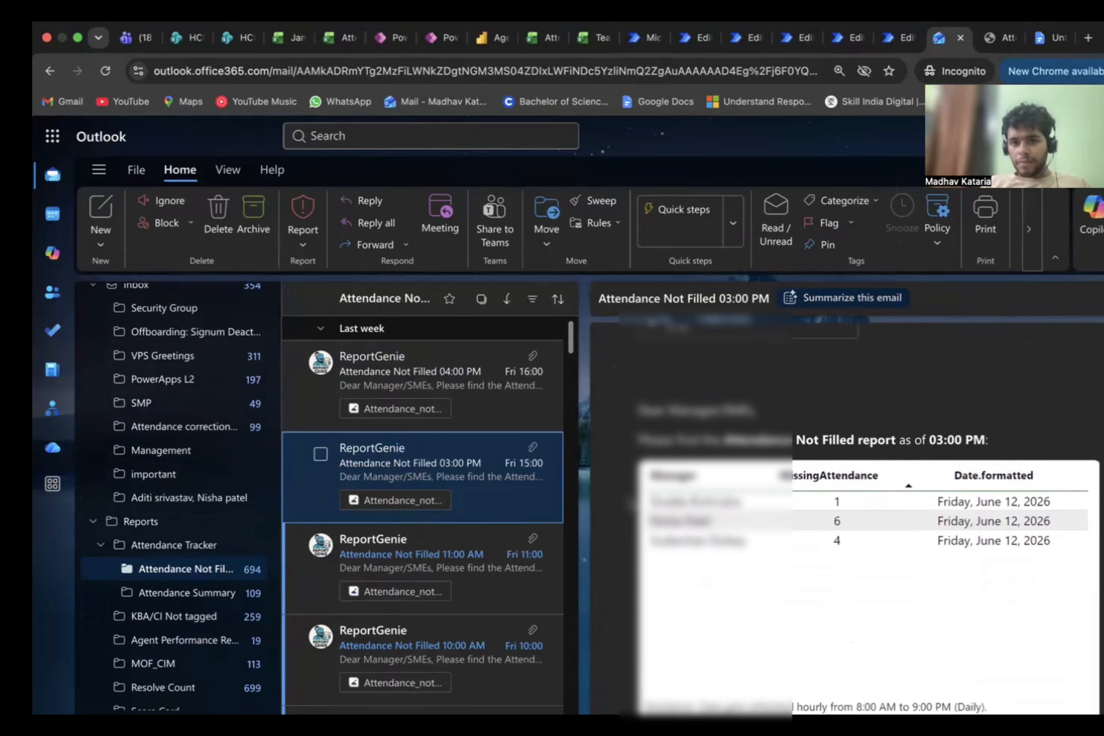
scroll(847, 511, "down", 5)
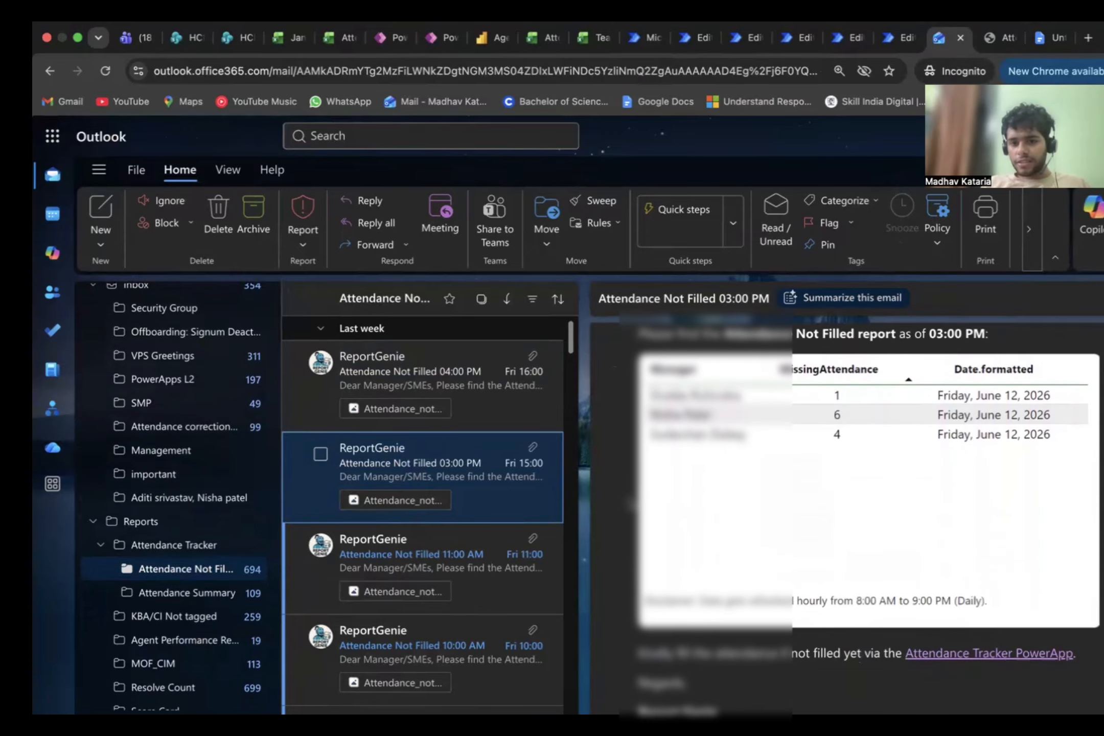
scroll(866, 511, "up", 2)
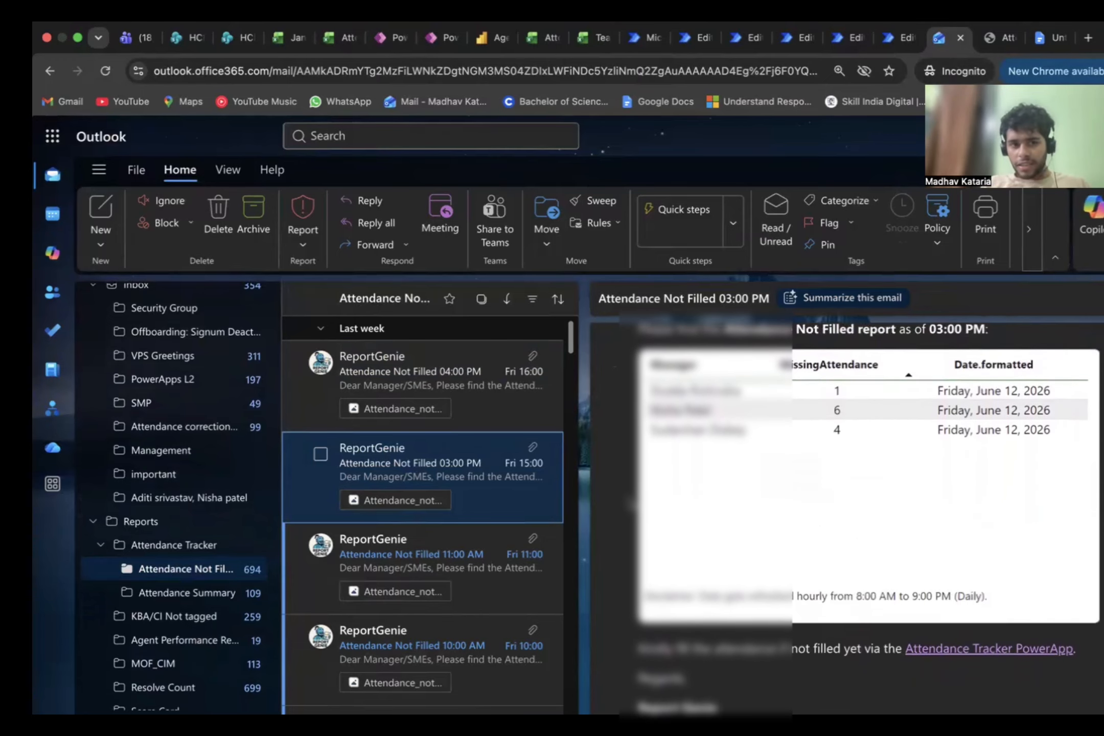
left_click(448, 554)
scroll(388, 572, "down", 1)
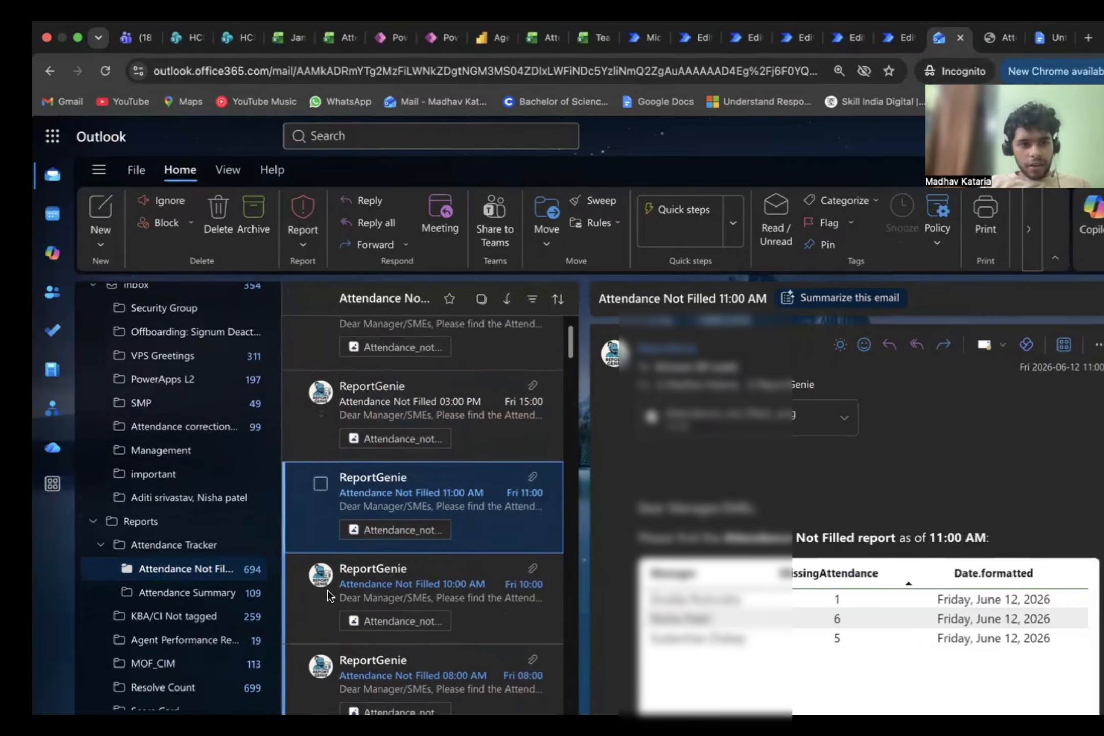
Step: Open the Attendance Summary folder and review the summary report email for 12 June, 2026
left_click(215, 592)
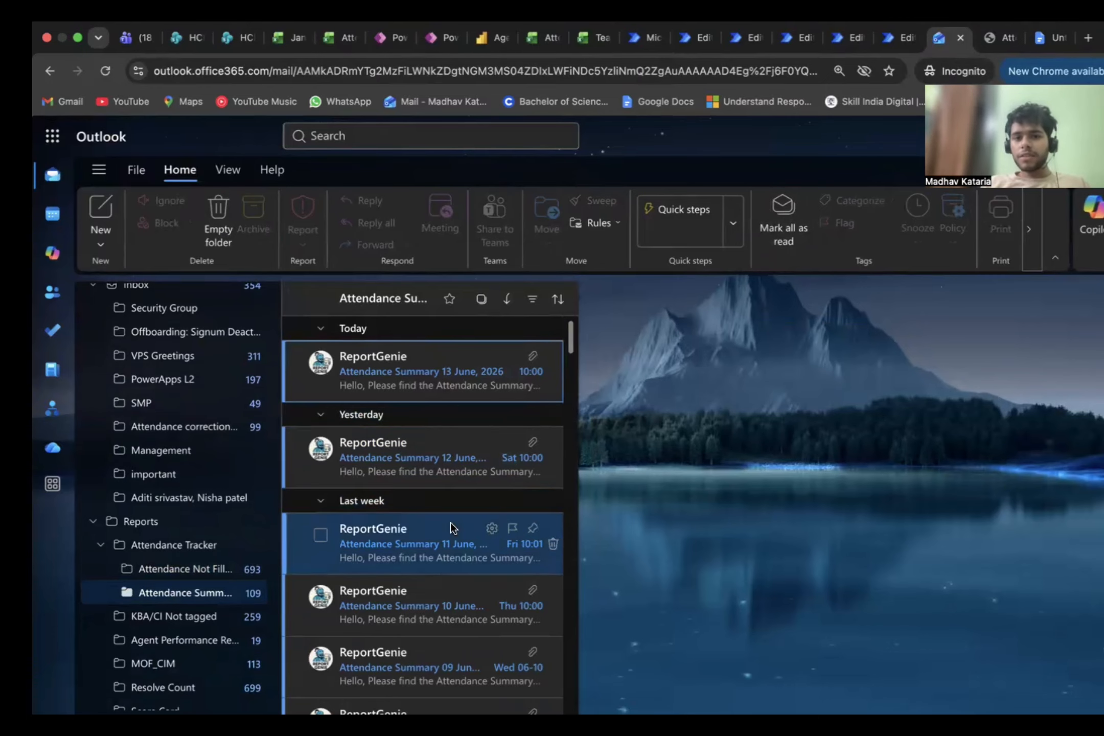
left_click(458, 473)
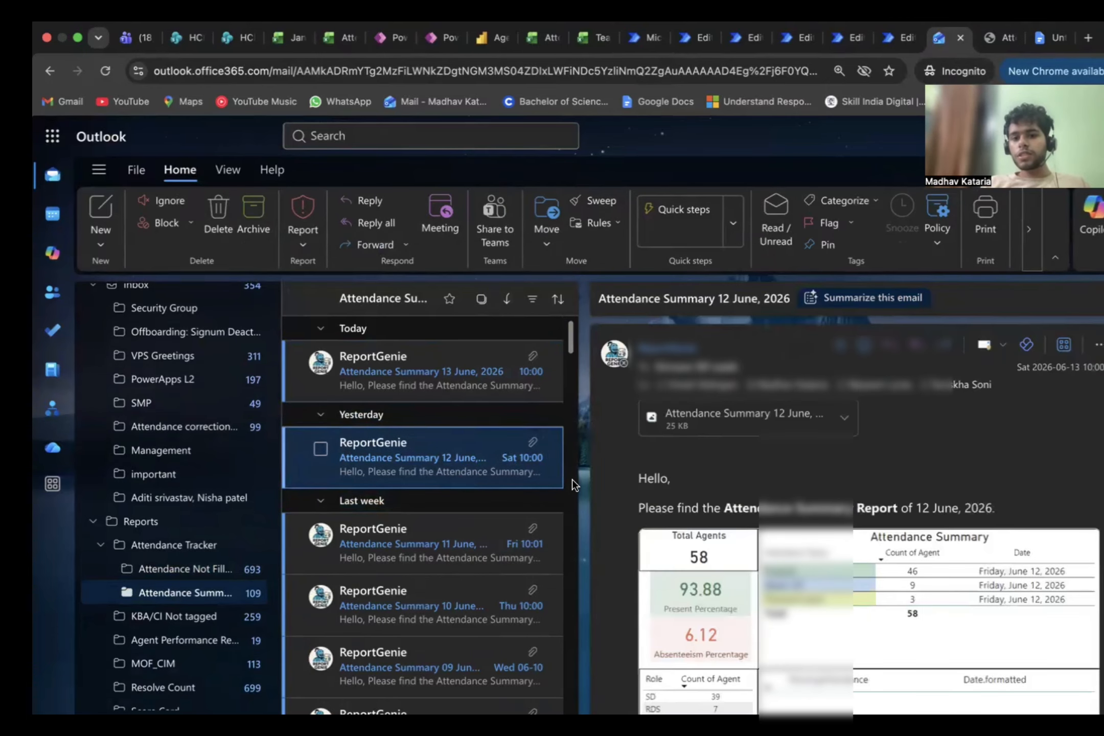
scroll(572, 479, "down", 2)
scroll(677, 468, "down", 3)
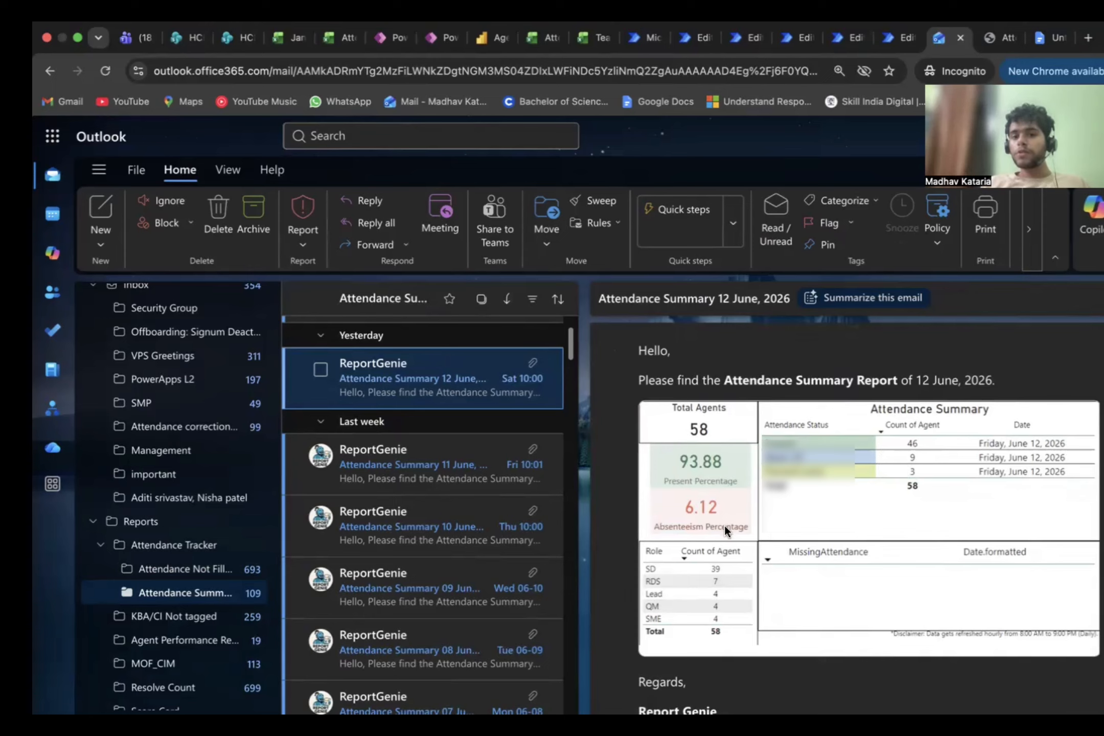
scroll(786, 620, "down", 1)
scroll(797, 587, "up", 3)
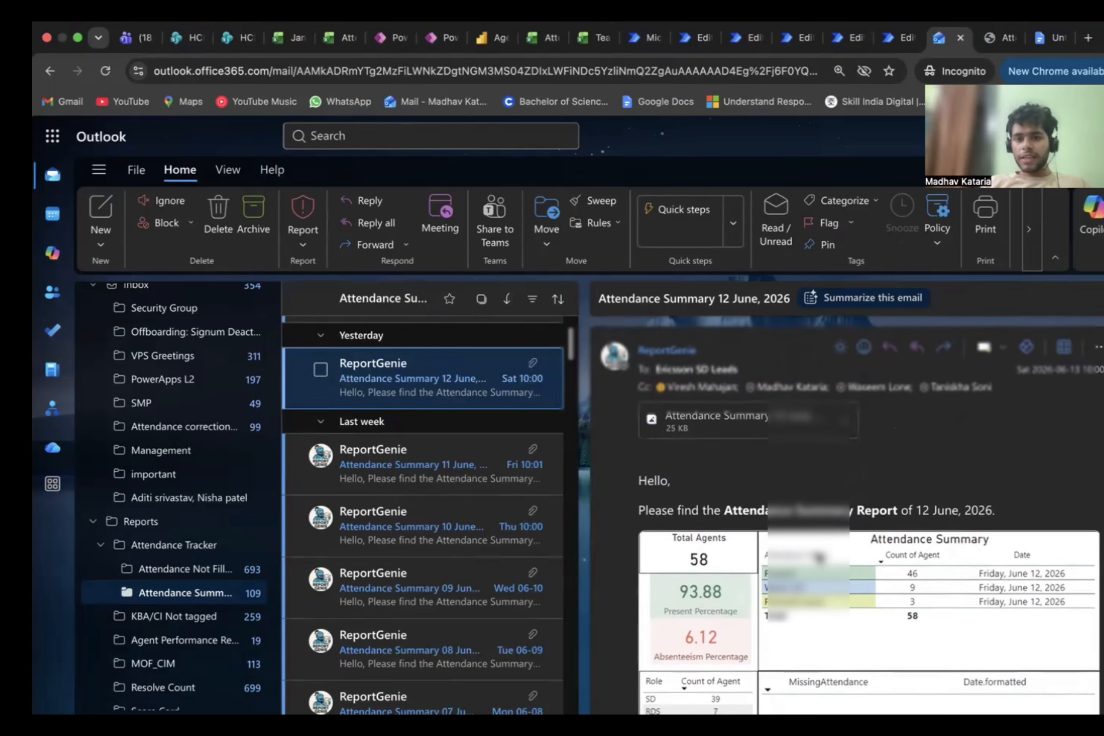
scroll(819, 556, "down", 2)
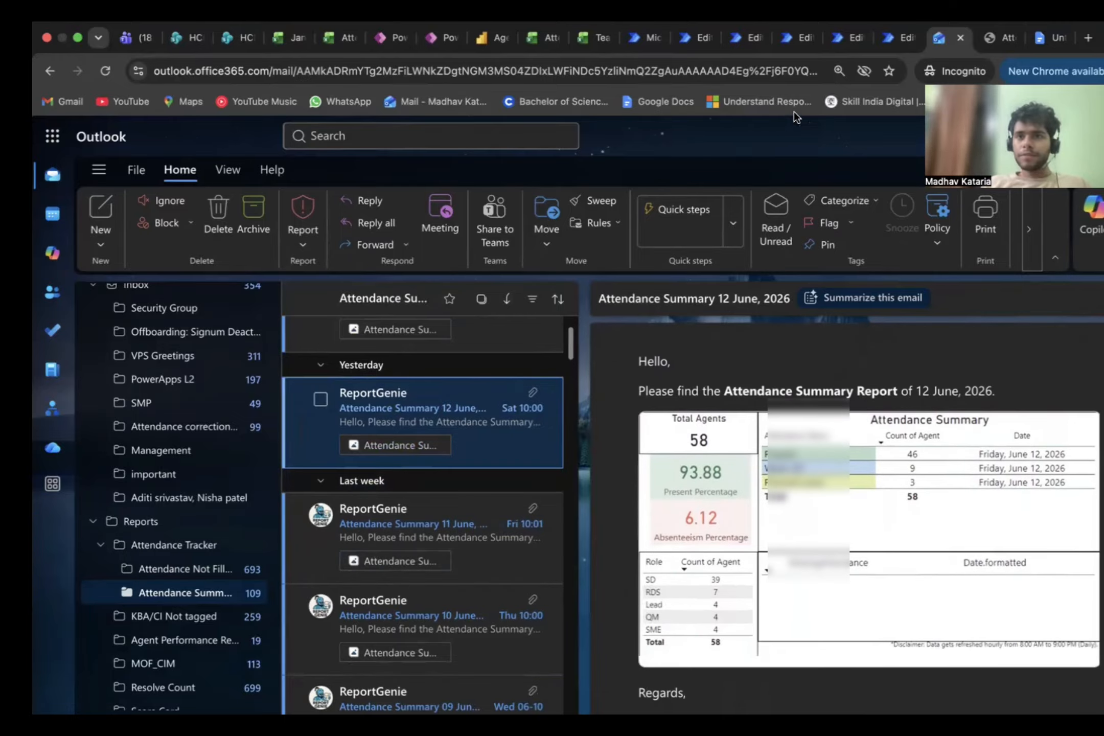
Step: Switch to the portfolio website, return to the project list and open the Employee Details project page
left_click(883, 39)
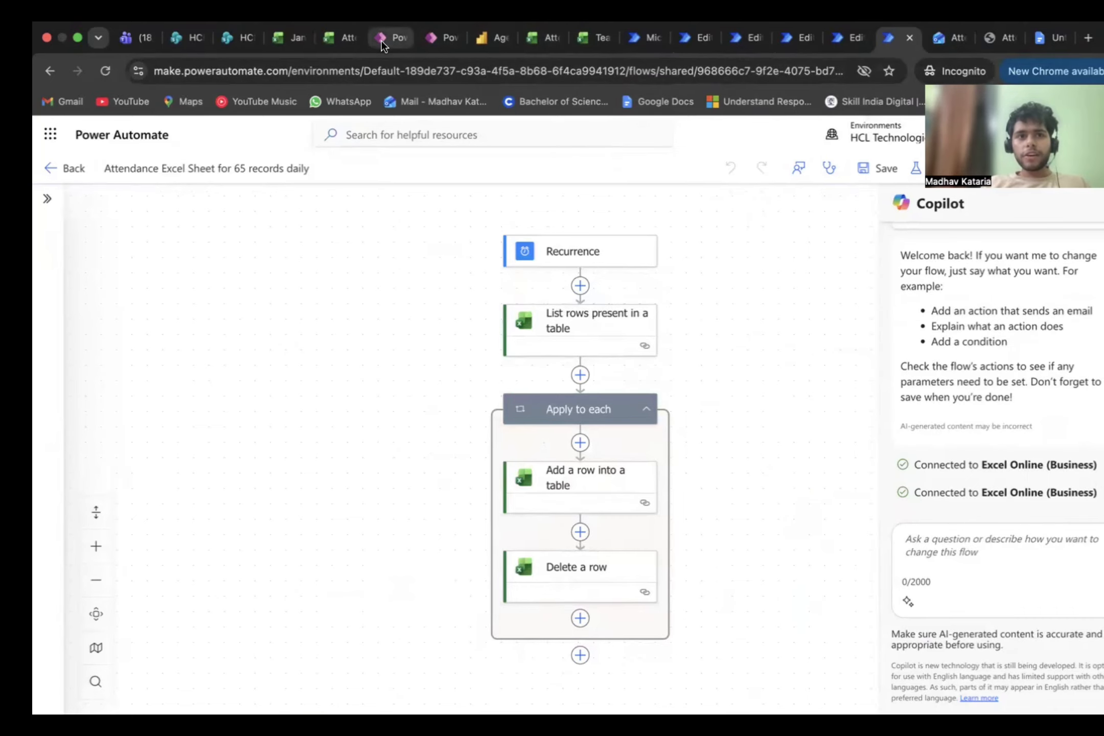
left_click(994, 39)
left_click(230, 161)
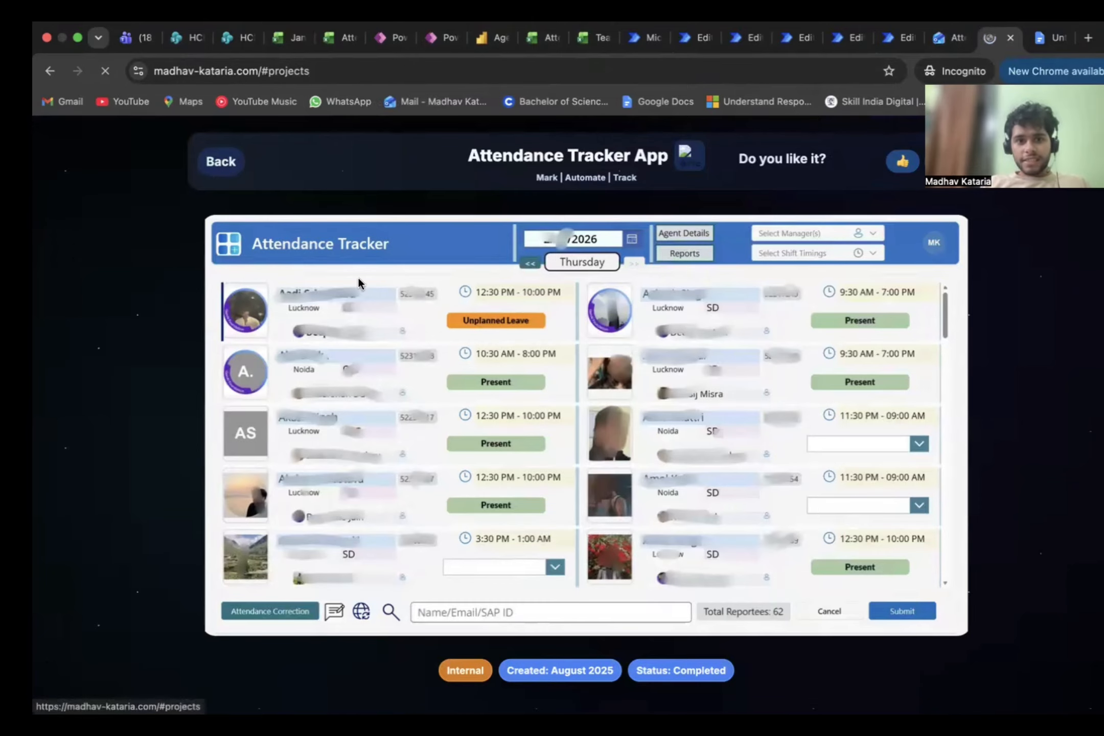
scroll(404, 345, "down", 15)
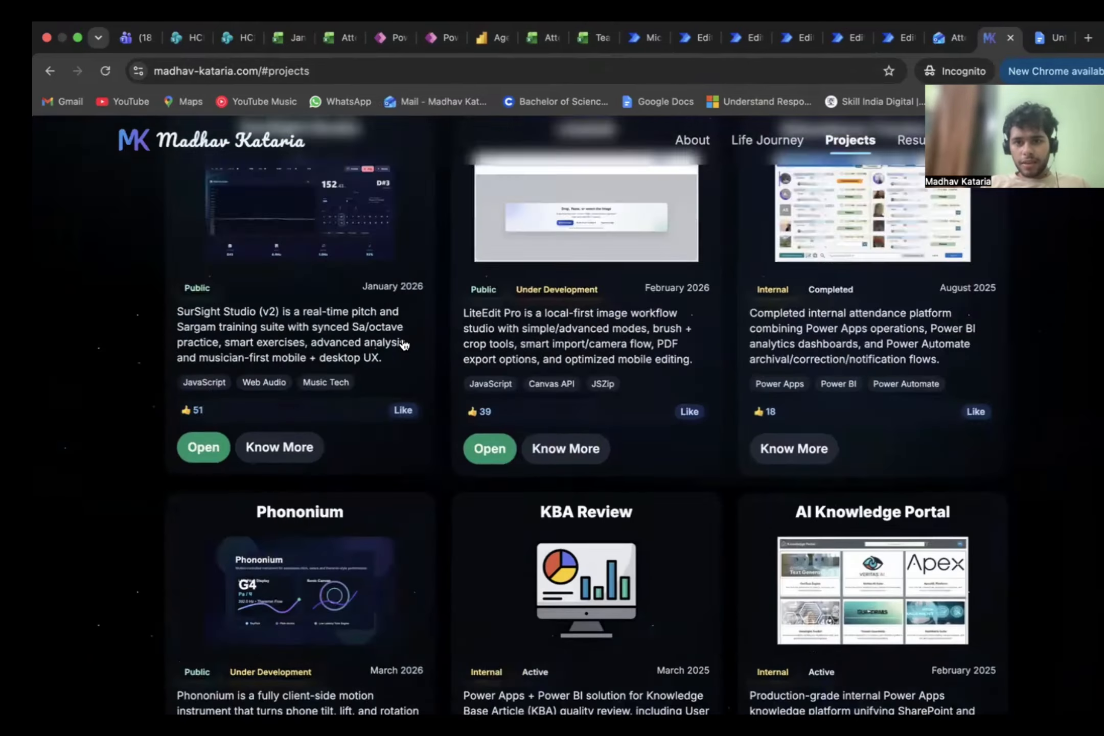
scroll(404, 344, "down", 3)
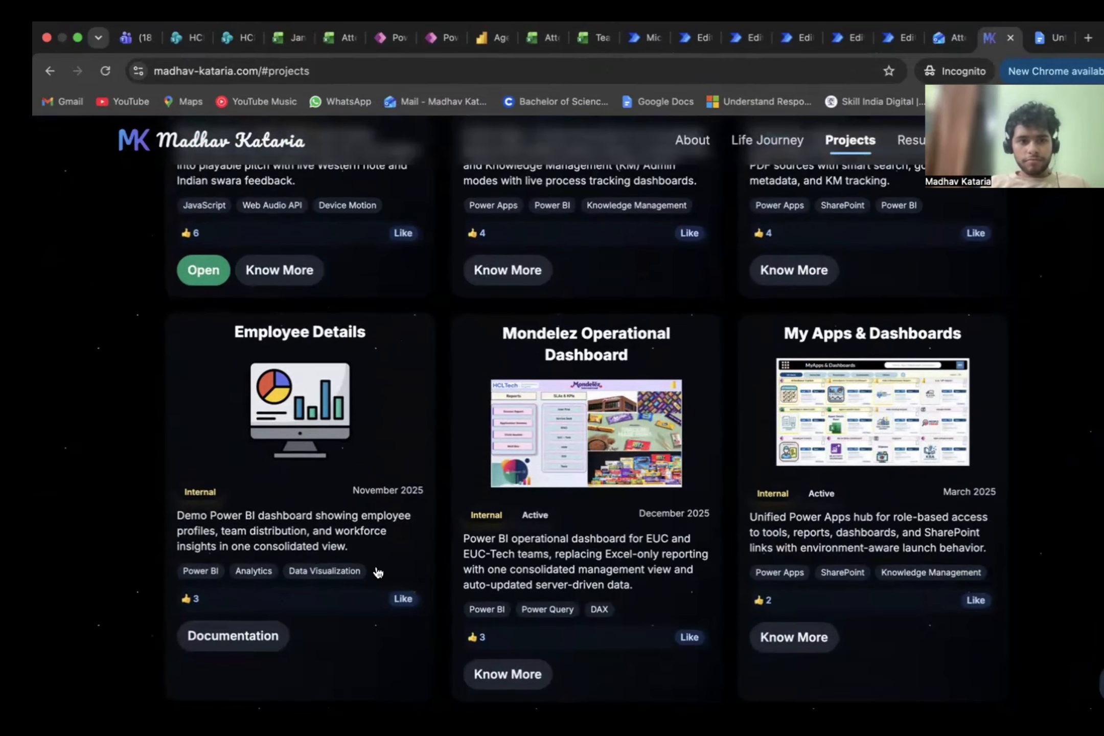
left_click(307, 421)
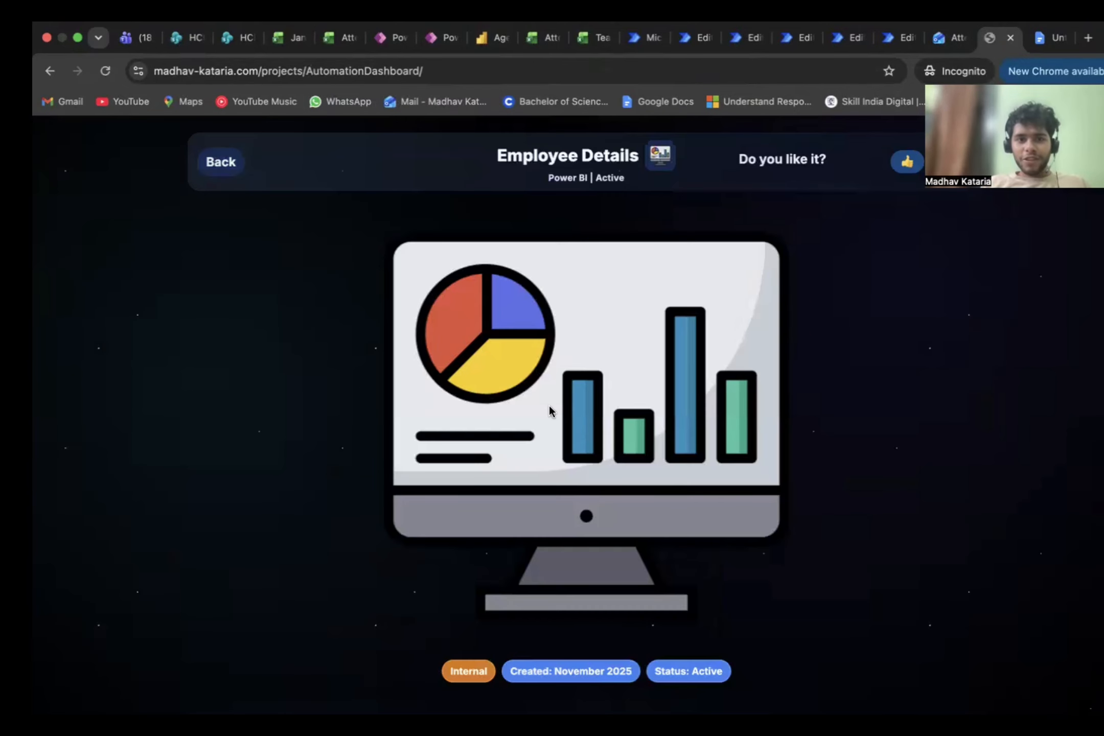
Step: Review the overview, highlights, MVP, requirements and tech stack on the Employee Details project page
scroll(549, 409, "down", 6)
scroll(549, 405, "down", 2)
scroll(548, 405, "down", 3)
scroll(549, 405, "up", 3)
scroll(548, 405, "up", 3)
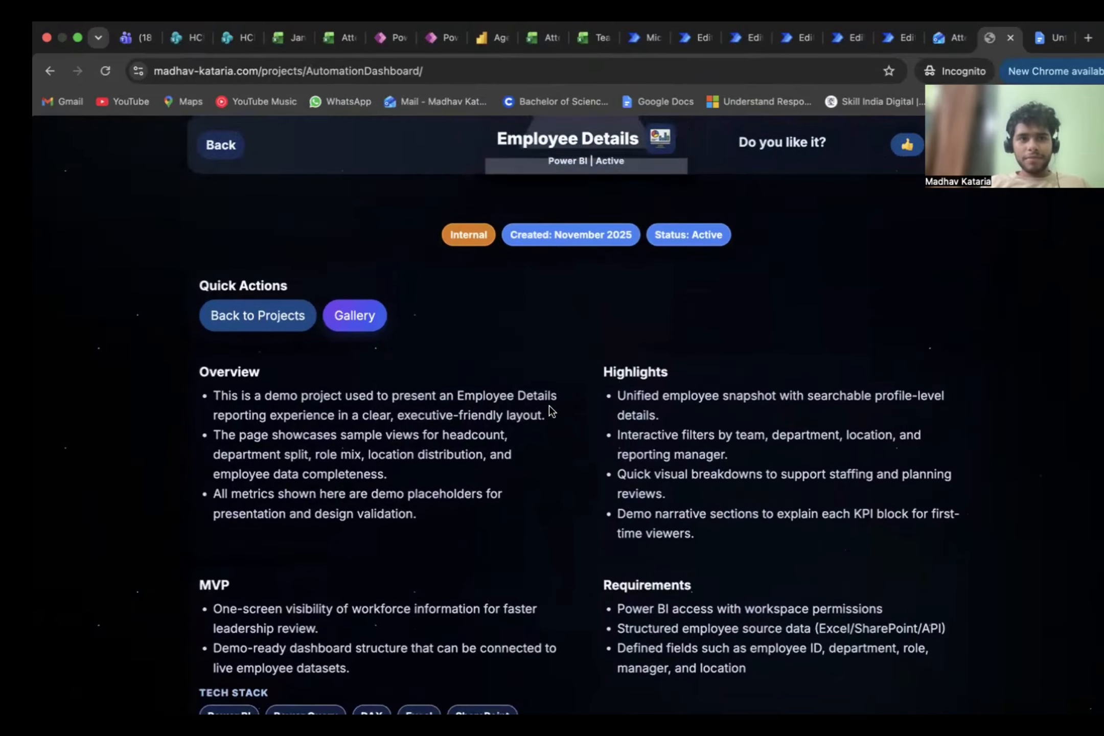
scroll(327, 521, "down", 1)
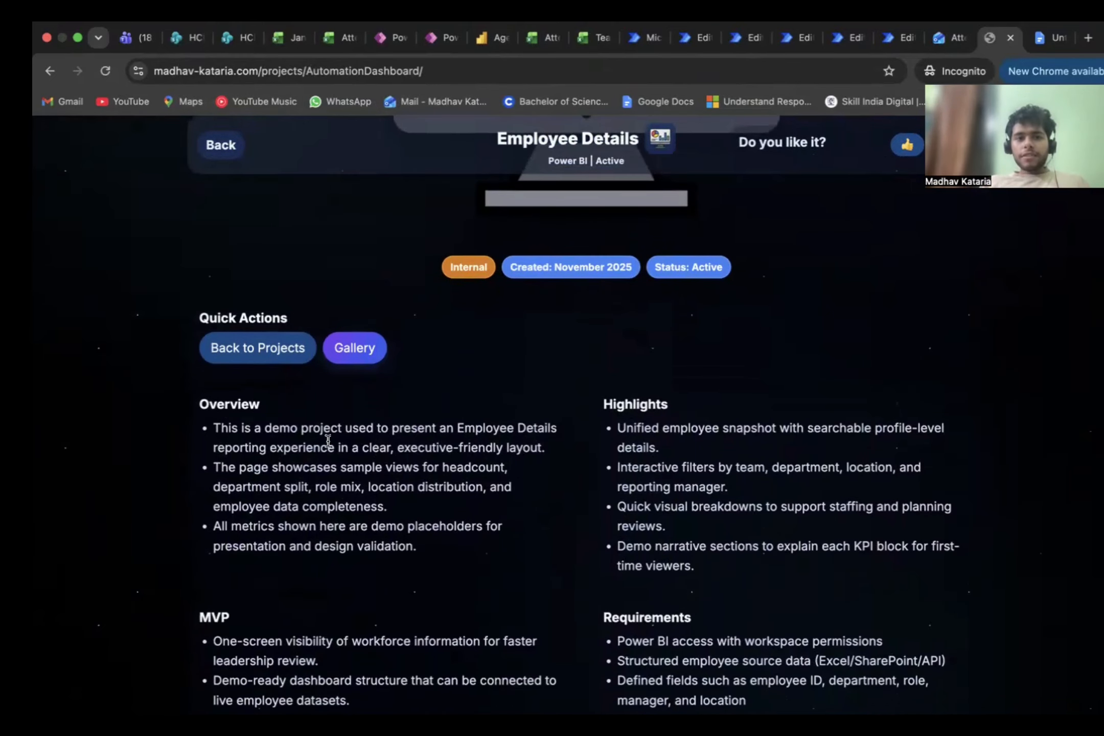
scroll(328, 441, "down", 1)
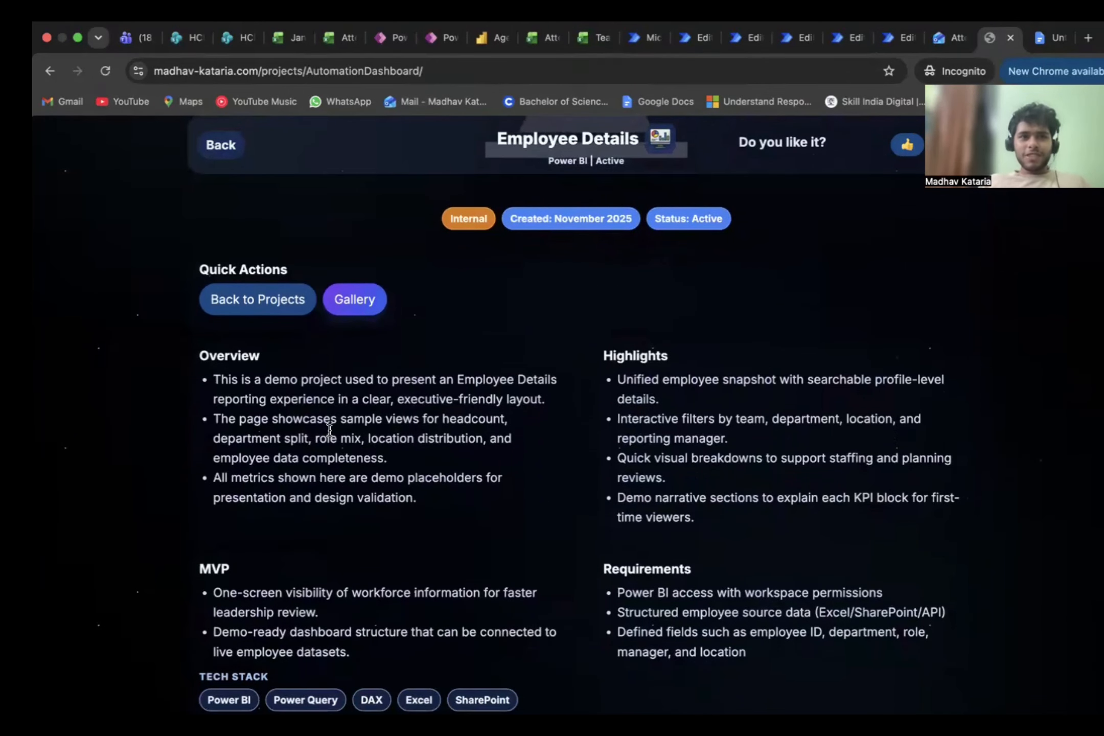
Step: Switch to the Employee Details app in Power Apps, dismiss the inactivity prompt and clear the information confirmation checkbox
left_click(392, 46)
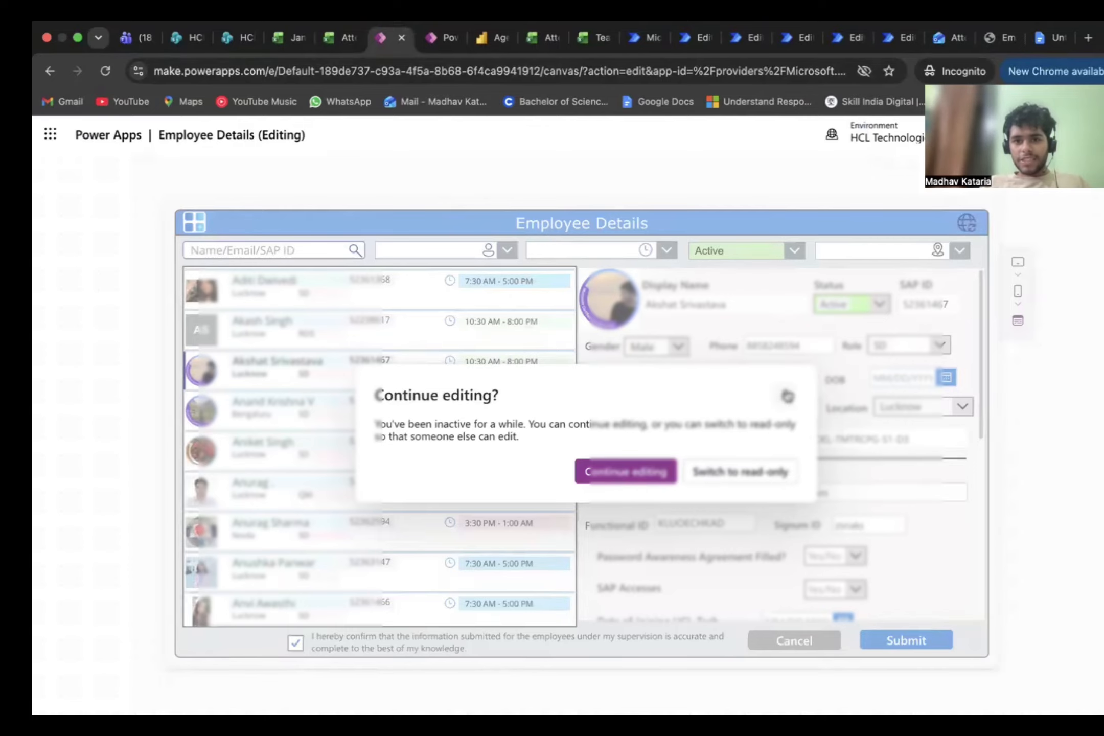
left_click(786, 395)
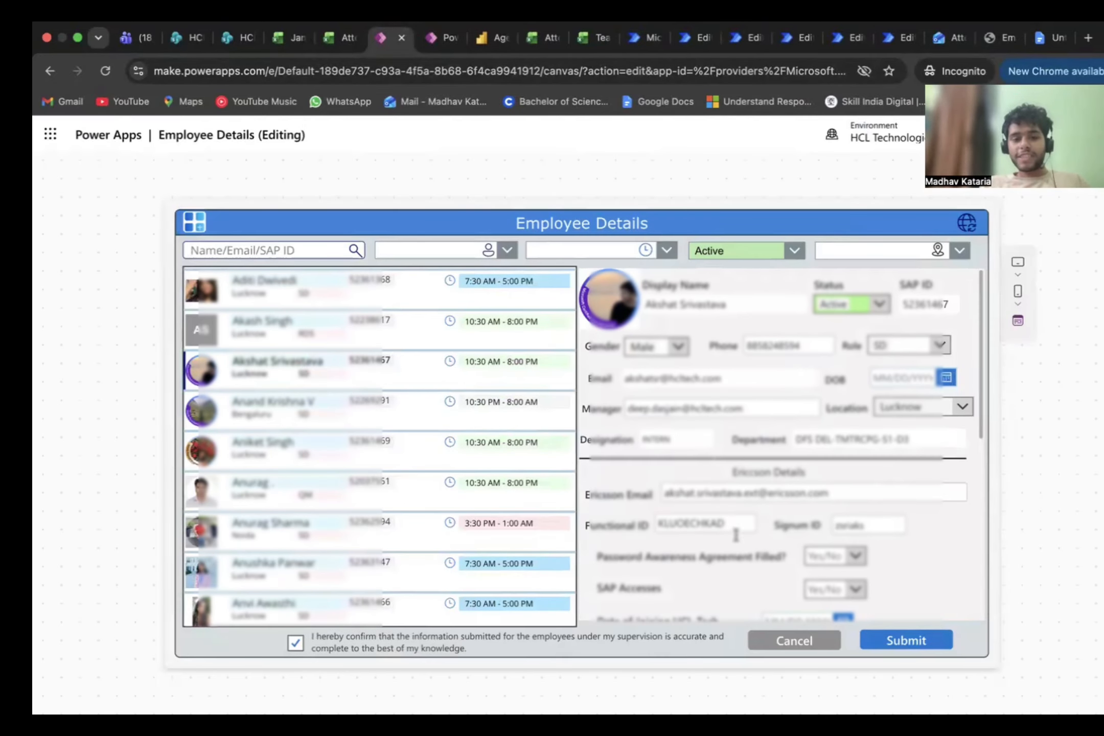
scroll(534, 470, "up", 2)
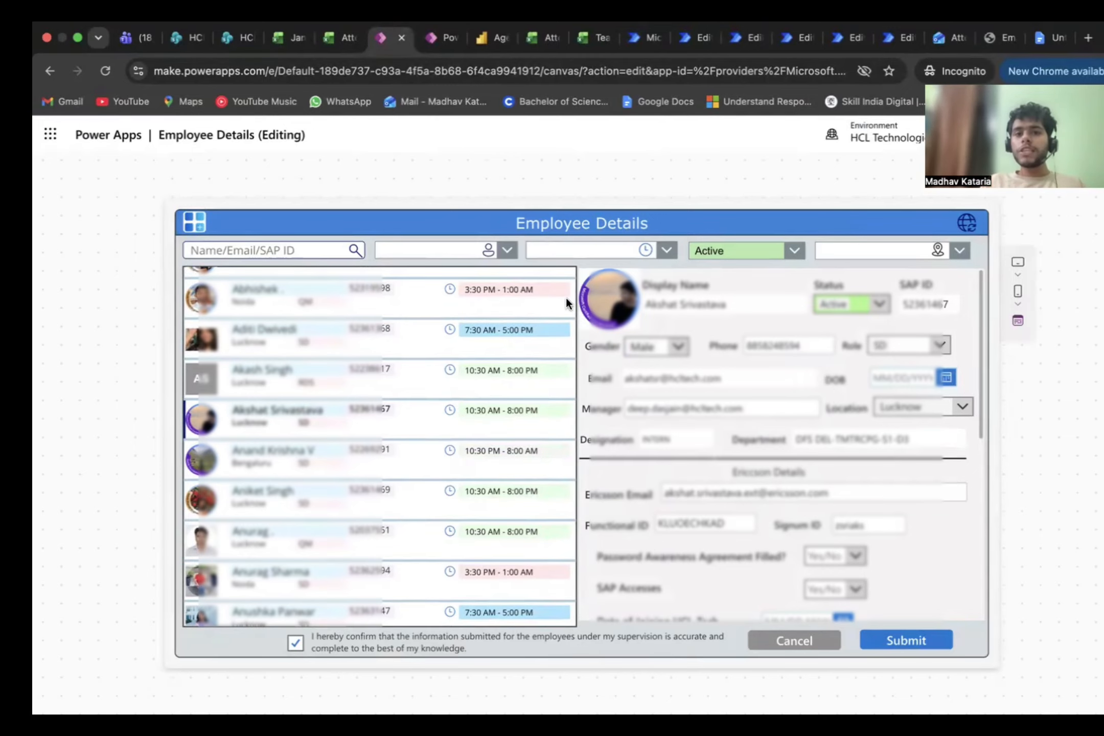
scroll(534, 475, "down", 1)
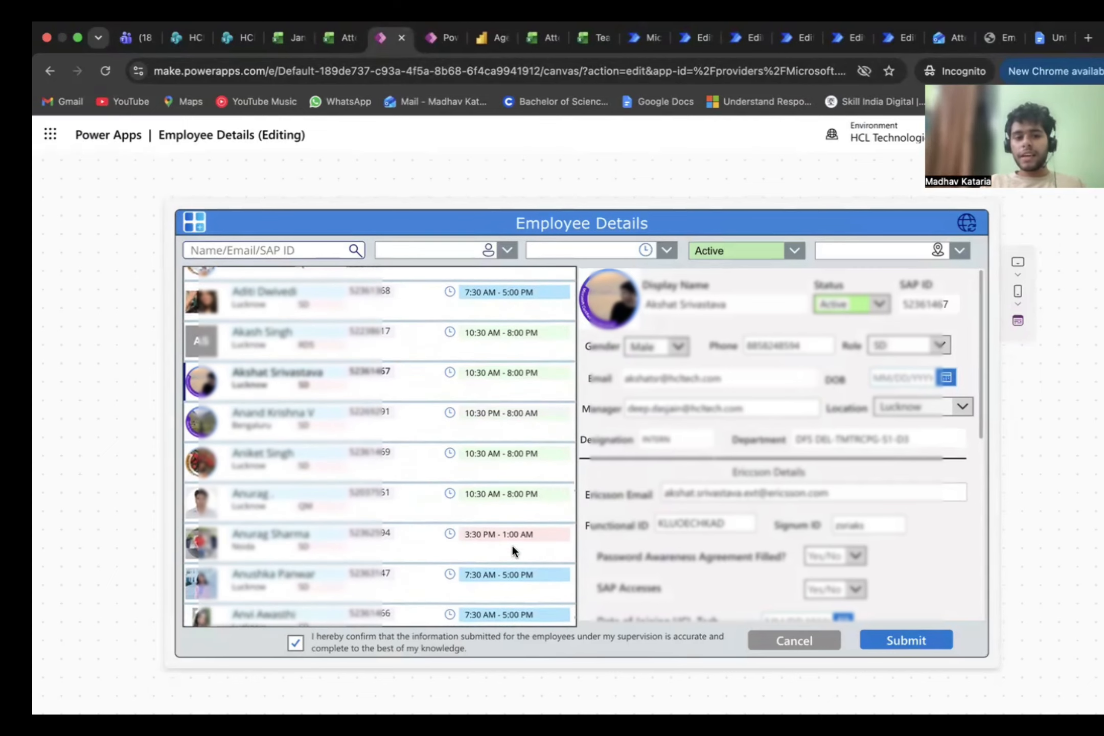
left_click(294, 643)
scroll(666, 551, "down", 2)
scroll(710, 377, "up", 2)
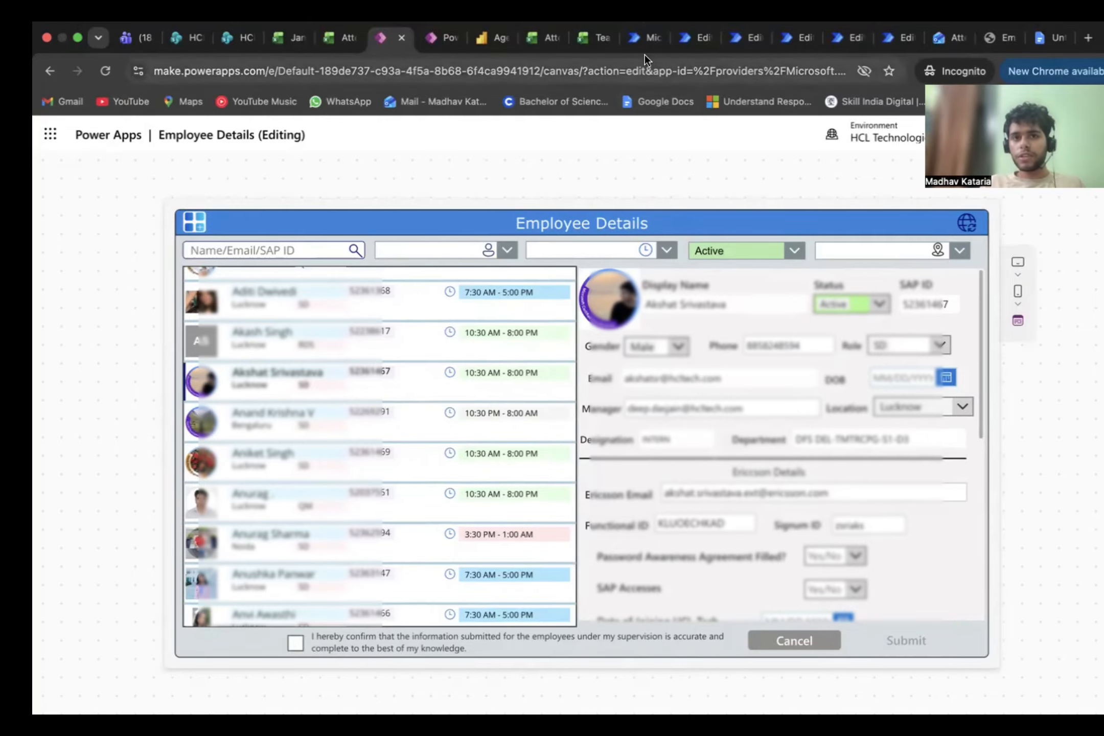
Step: Switch to Power Automate and review the shared flows list and the actions of the Attendance change (Version 2 #column specific) flow
left_click(644, 41)
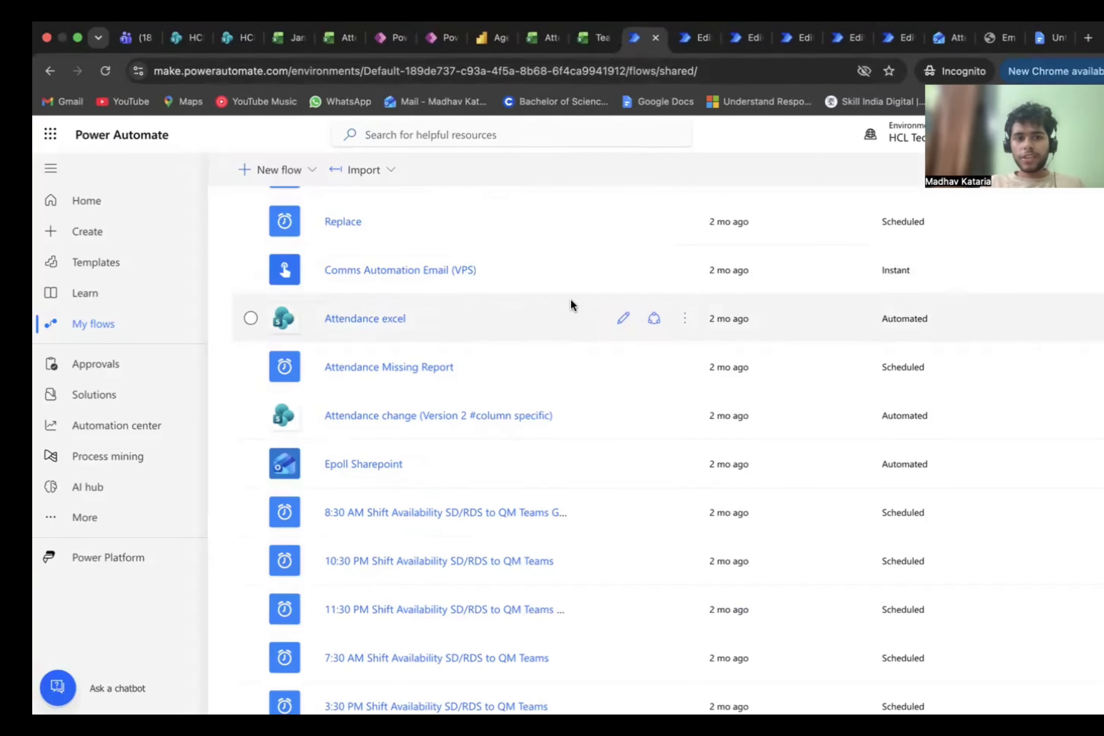
scroll(490, 495, "up", 3)
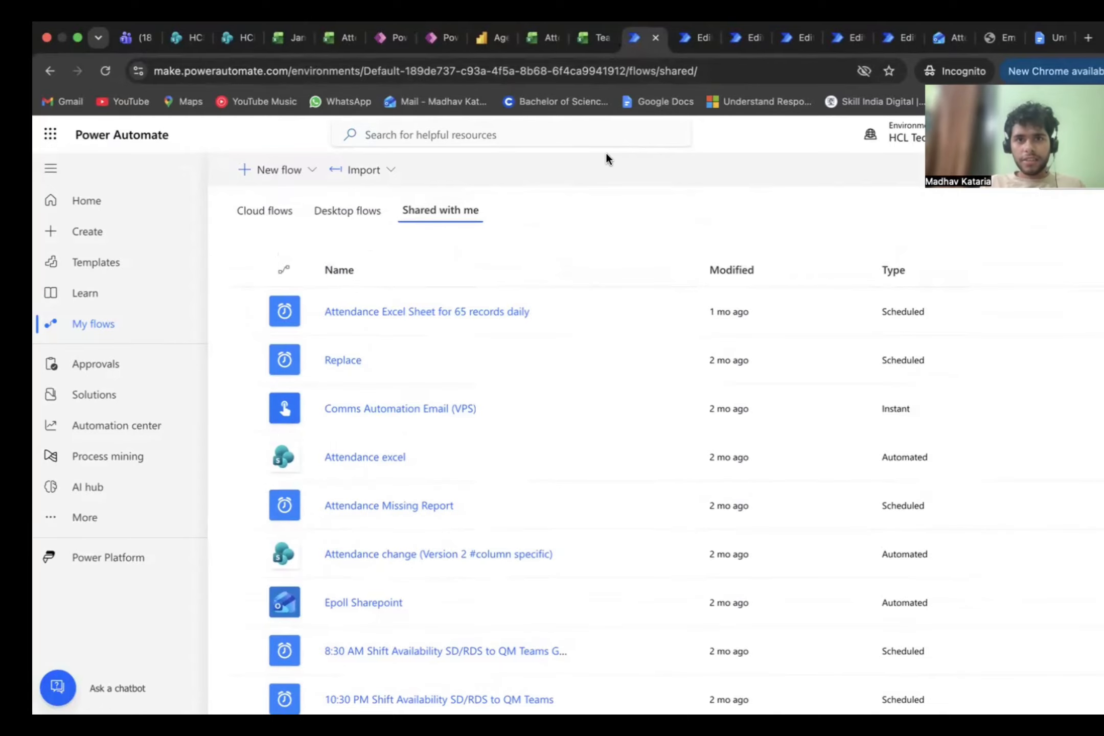
left_click(692, 32)
left_click(754, 38)
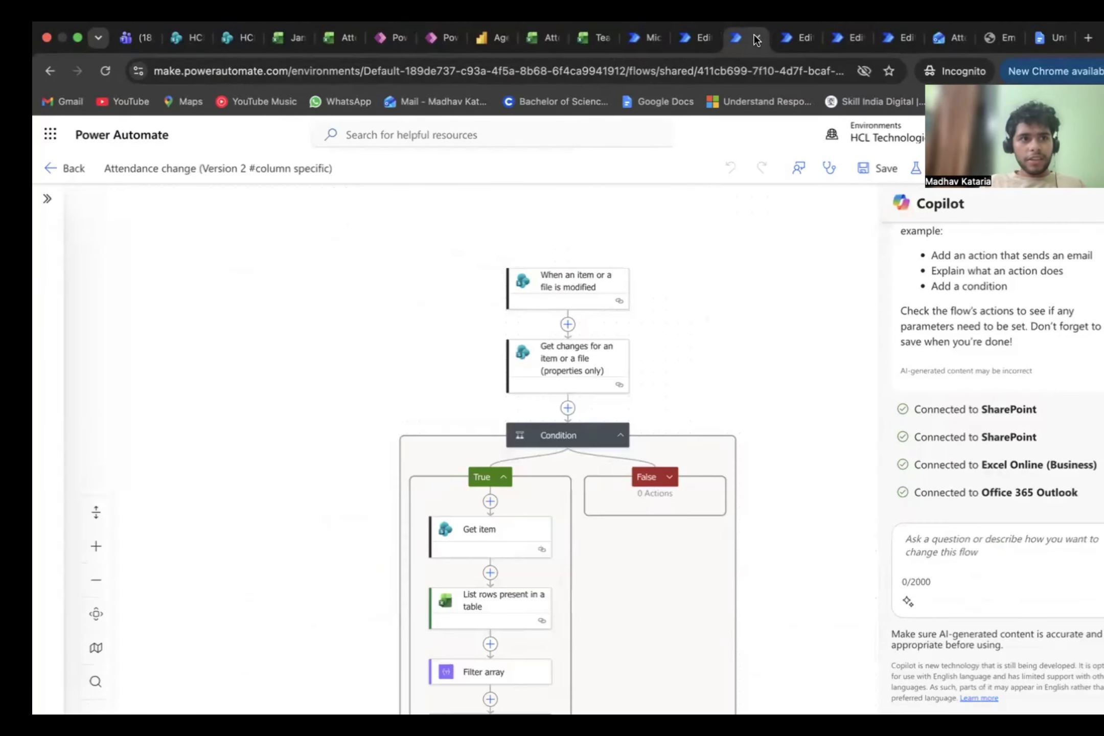
left_click(802, 36)
left_click(750, 39)
scroll(647, 280, "down", 5)
scroll(648, 280, "down", 7)
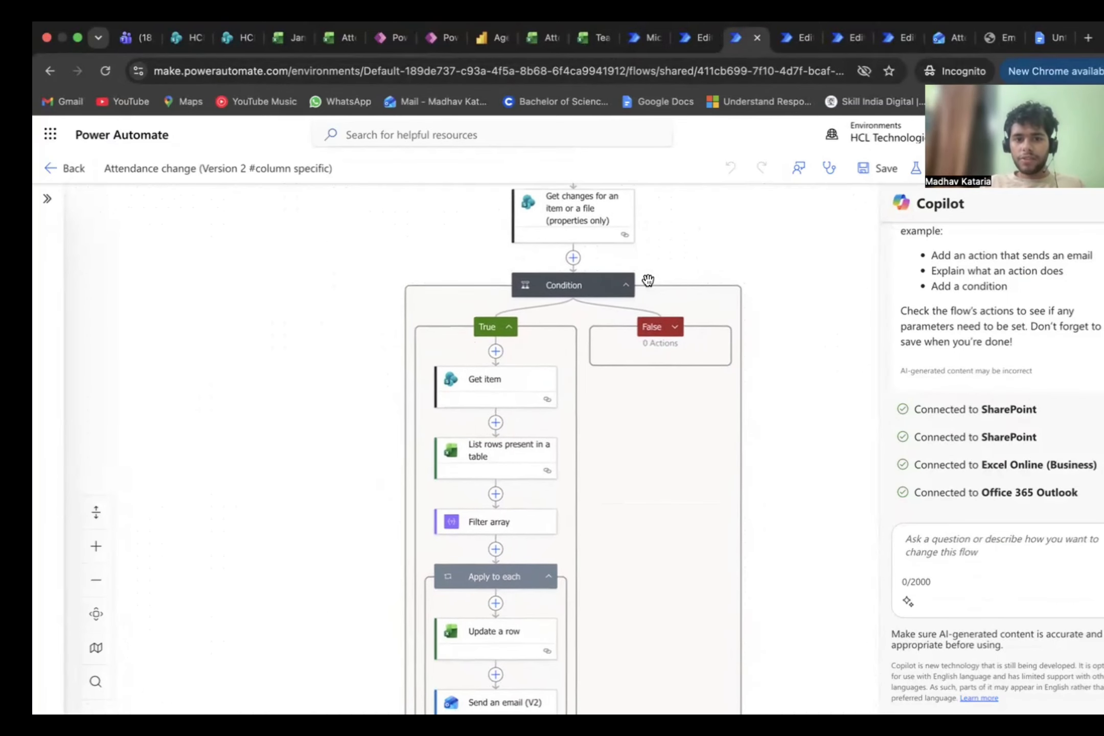
Step: Look over the 9:30 AM Shift Availability, Attendance Excel Sheet for 65 records daily, and Attendance Missing Report flows
left_click(851, 40)
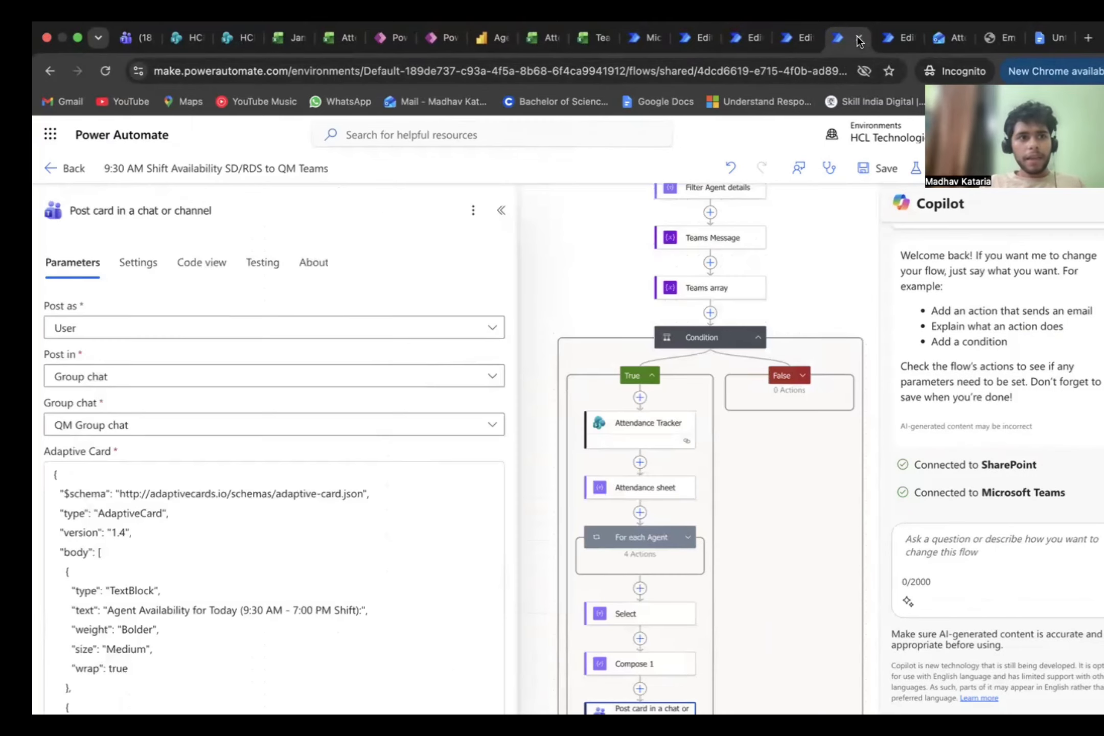
left_click(890, 33)
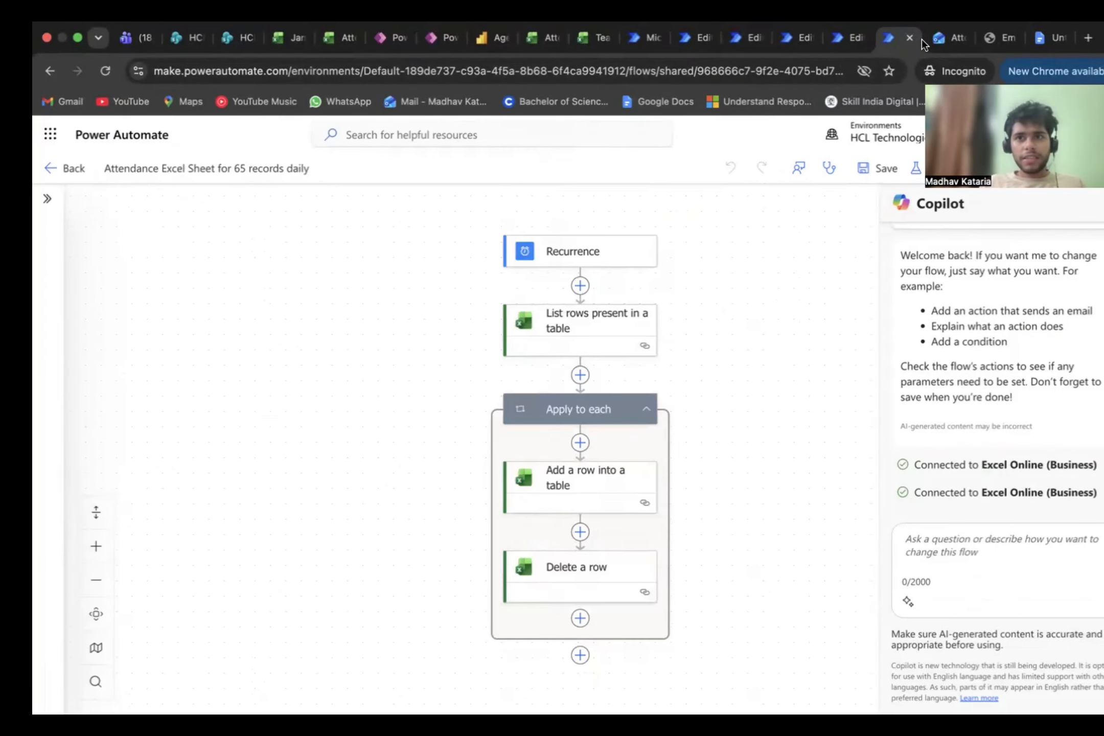
left_click(789, 46)
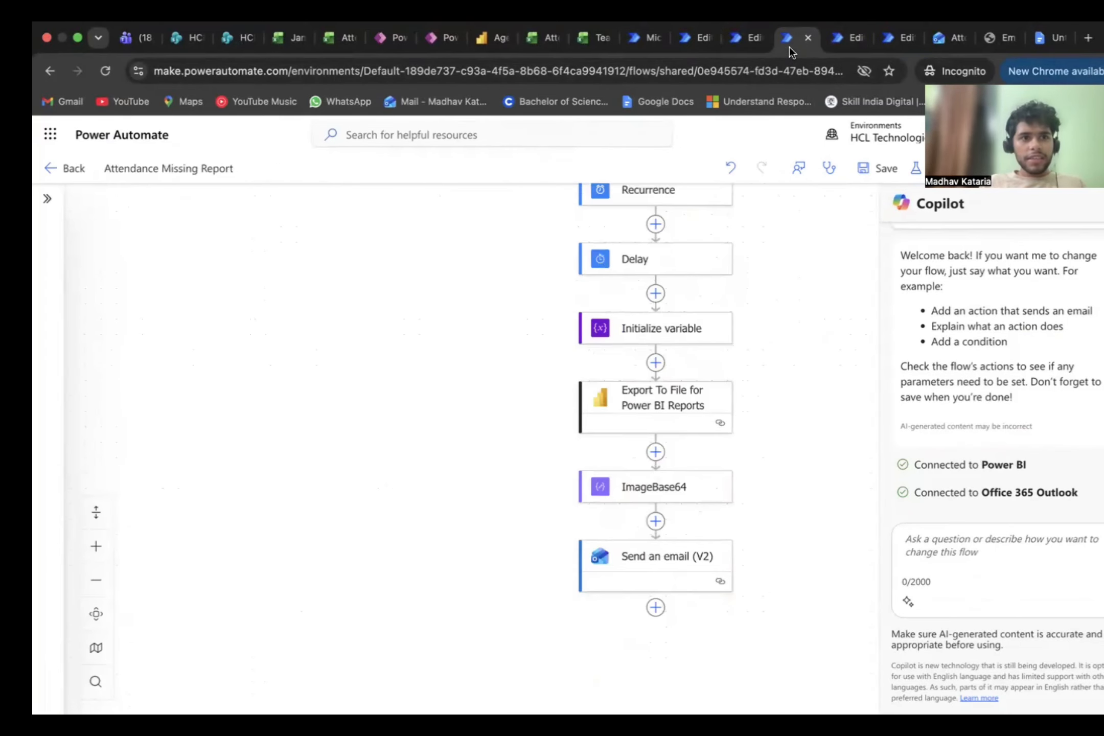
scroll(660, 312, "up", 3)
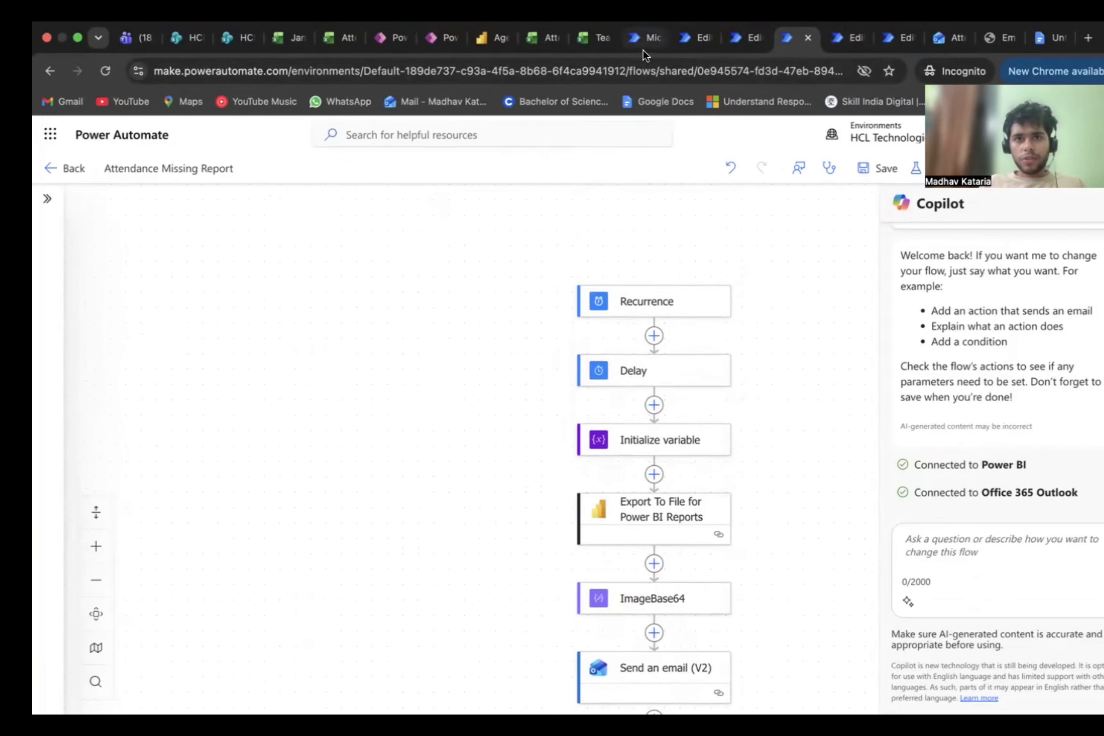
Step: Find the Shift Update Monthly Reminder flow among the shared flows and open its details page
left_click(641, 42)
scroll(487, 413, "down", 5)
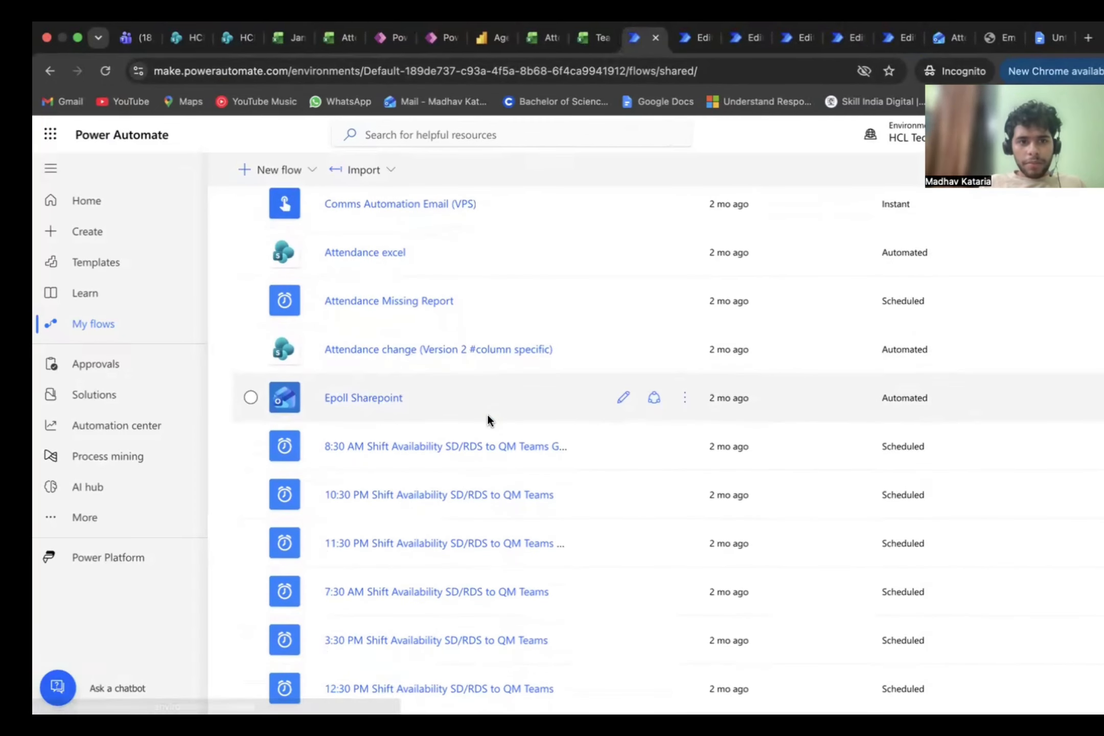
scroll(487, 418, "down", 3)
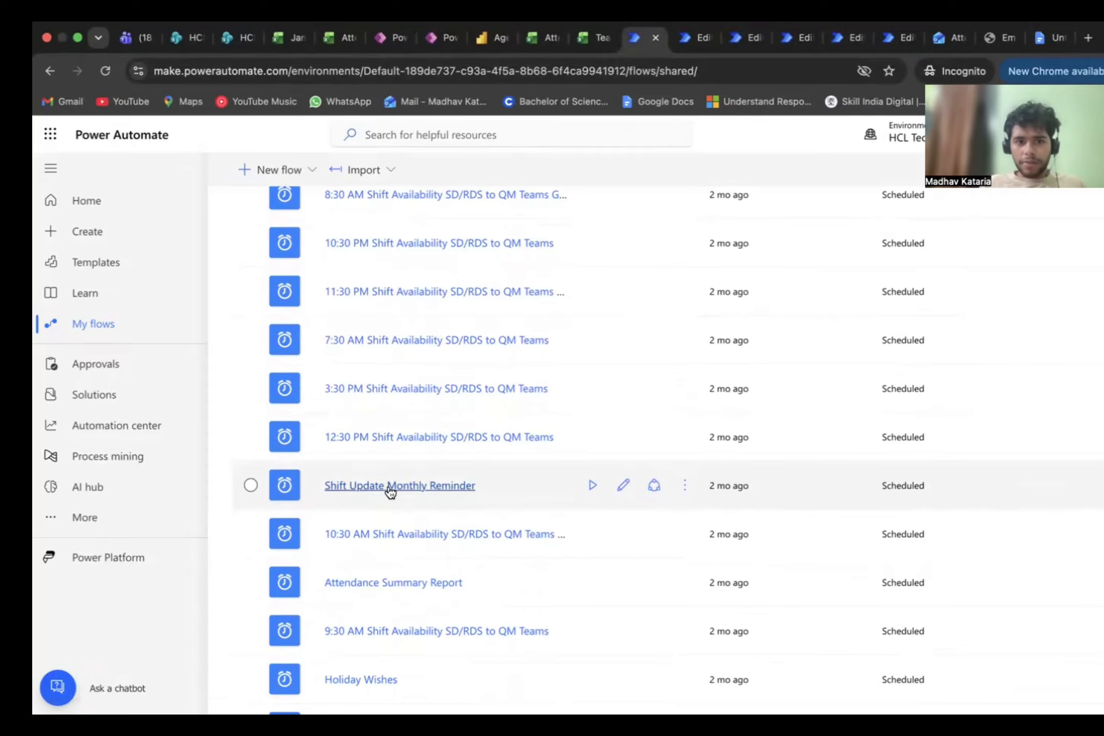
left_click(389, 485)
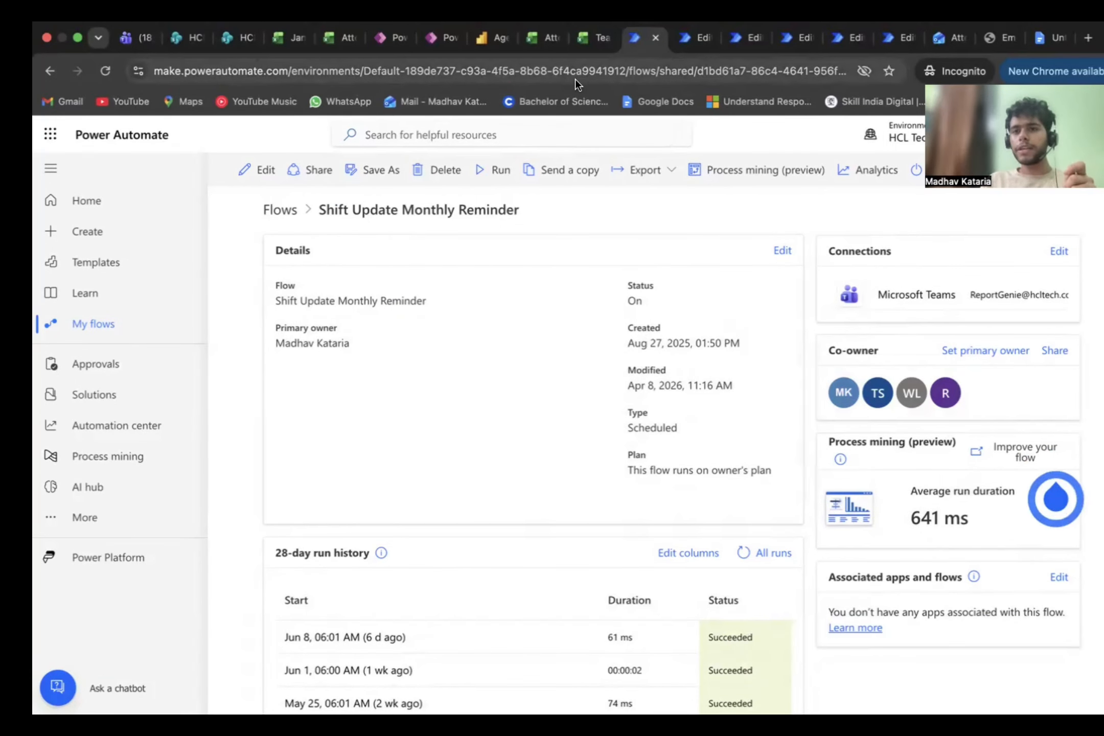
Step: Look through the Team Details - Ericsson and Attendance sheet final excel workbooks and the Attendance Tracker Data folder in SharePoint
left_click(596, 37)
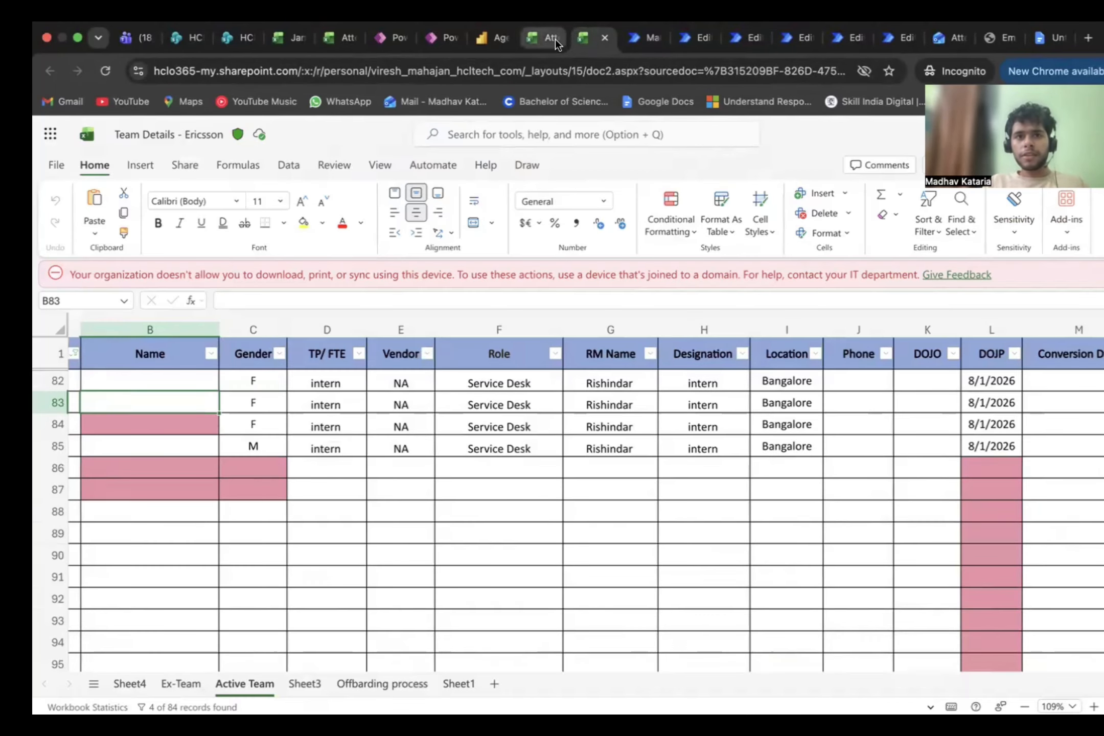
left_click(555, 39)
left_click(322, 28)
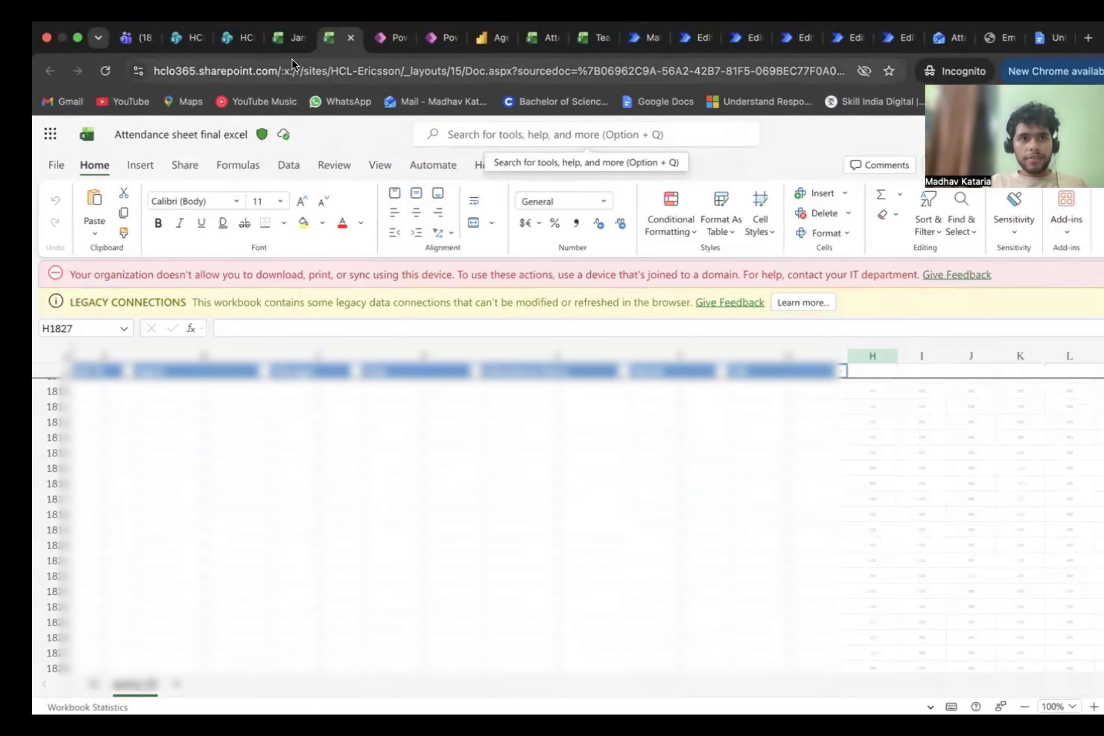
left_click(278, 38)
left_click(227, 38)
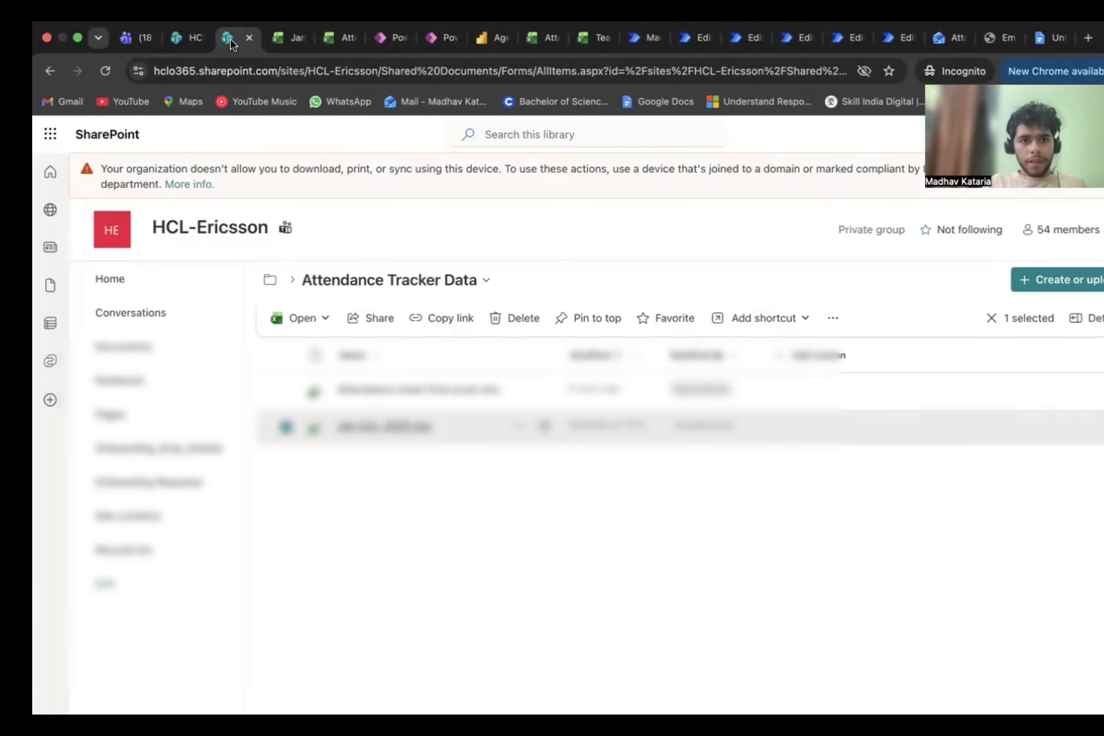
Step: Return to the Employee Details app, cancel editing the current record and browse the employee list
left_click(385, 39)
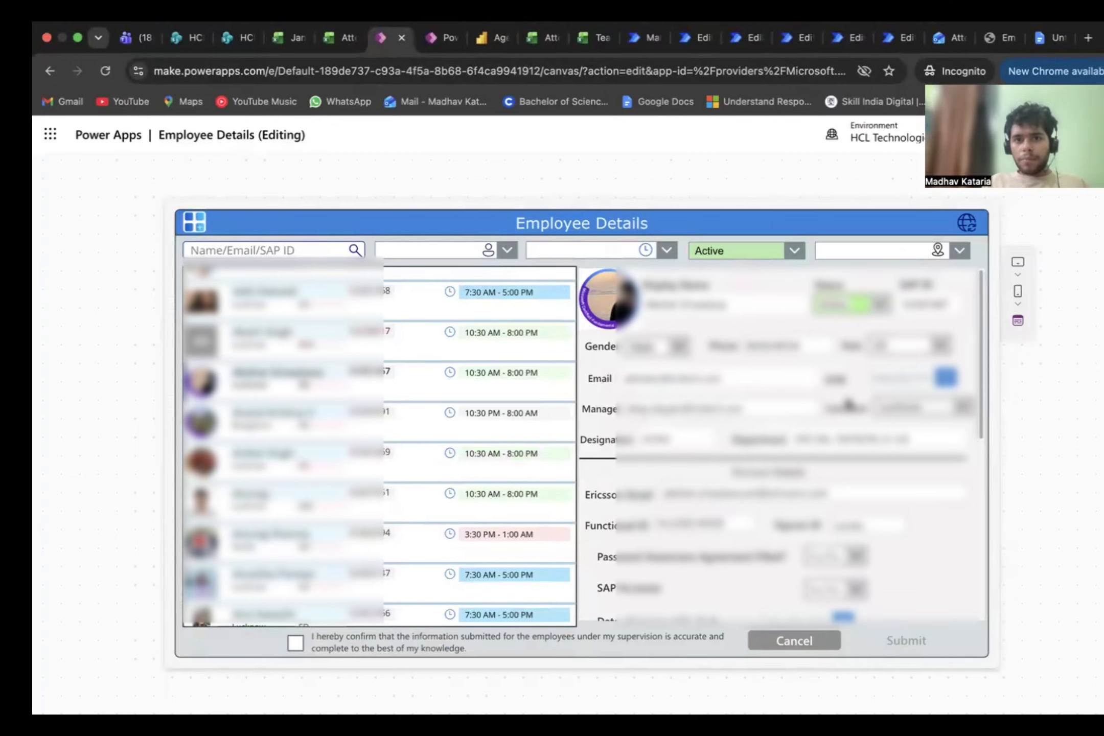
left_click(793, 641)
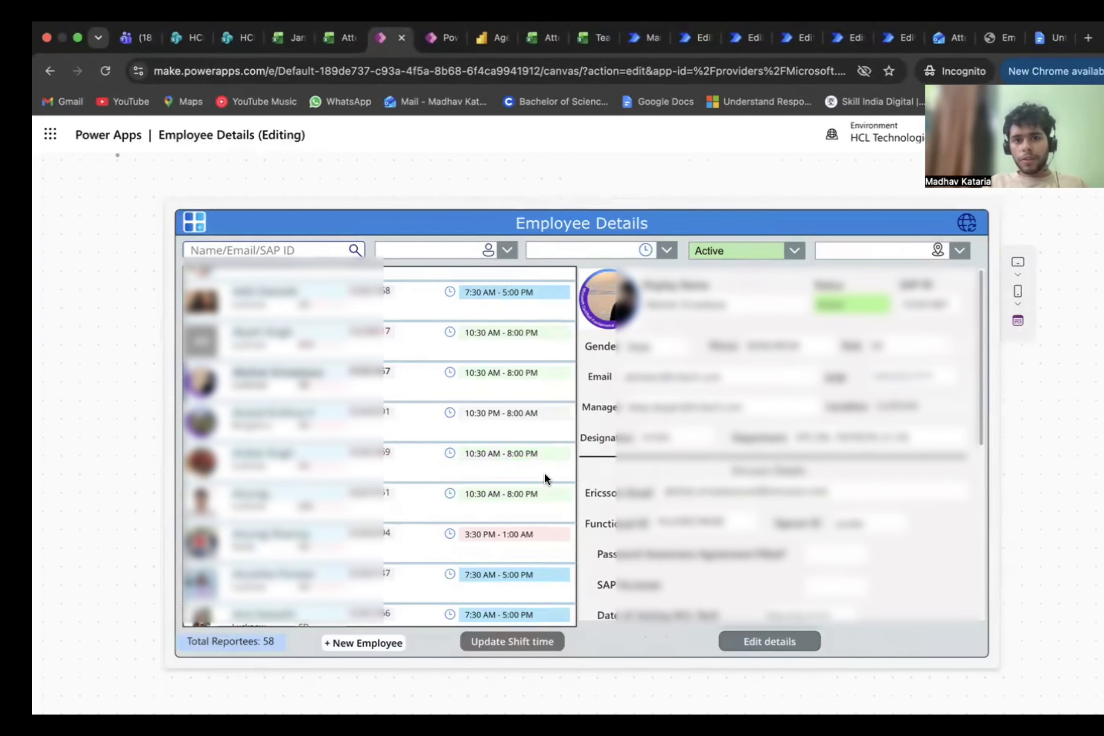
scroll(431, 457, "up", 3)
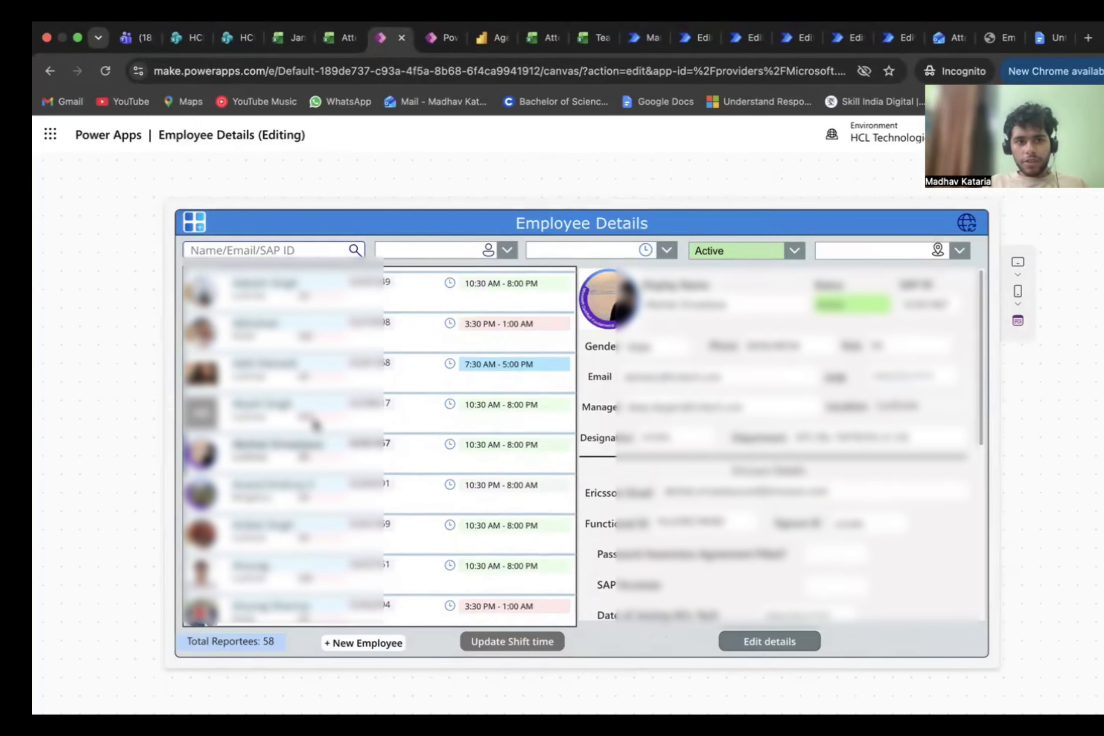
scroll(315, 423, "up", 2)
Step: Select the employee on the 7:30 AM - 5:00 PM shift near the list's start and review the record's Ericsson and other details
scroll(443, 379, "down", 1)
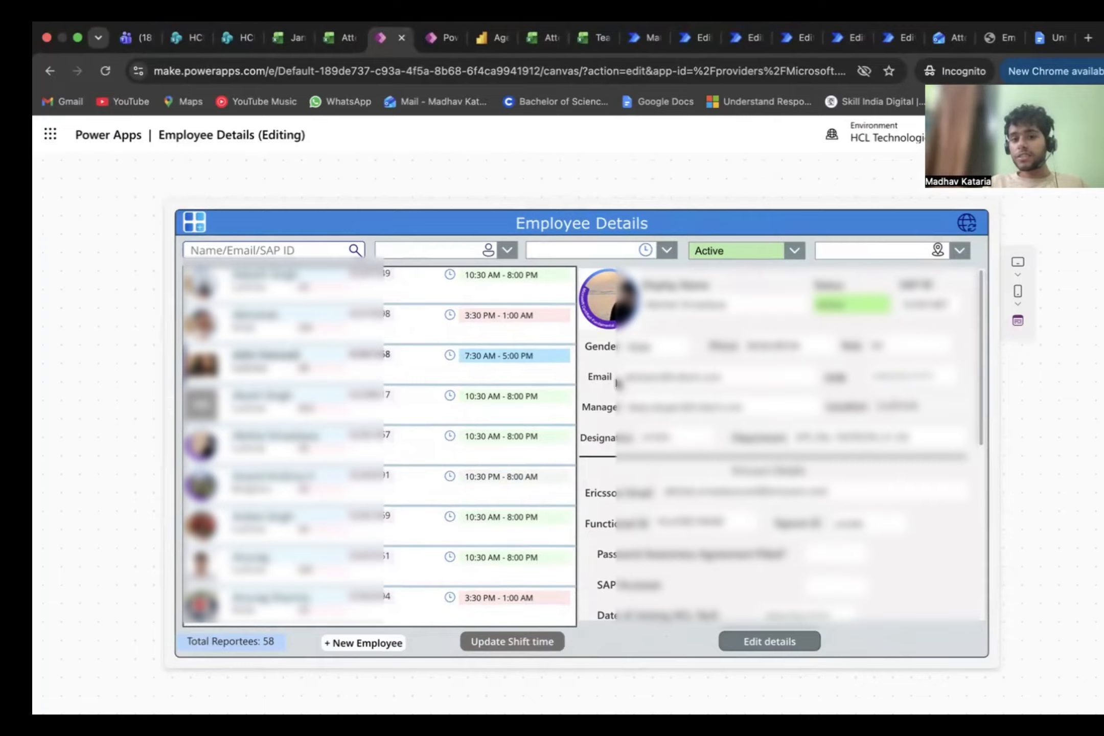
scroll(720, 388, "down", 4)
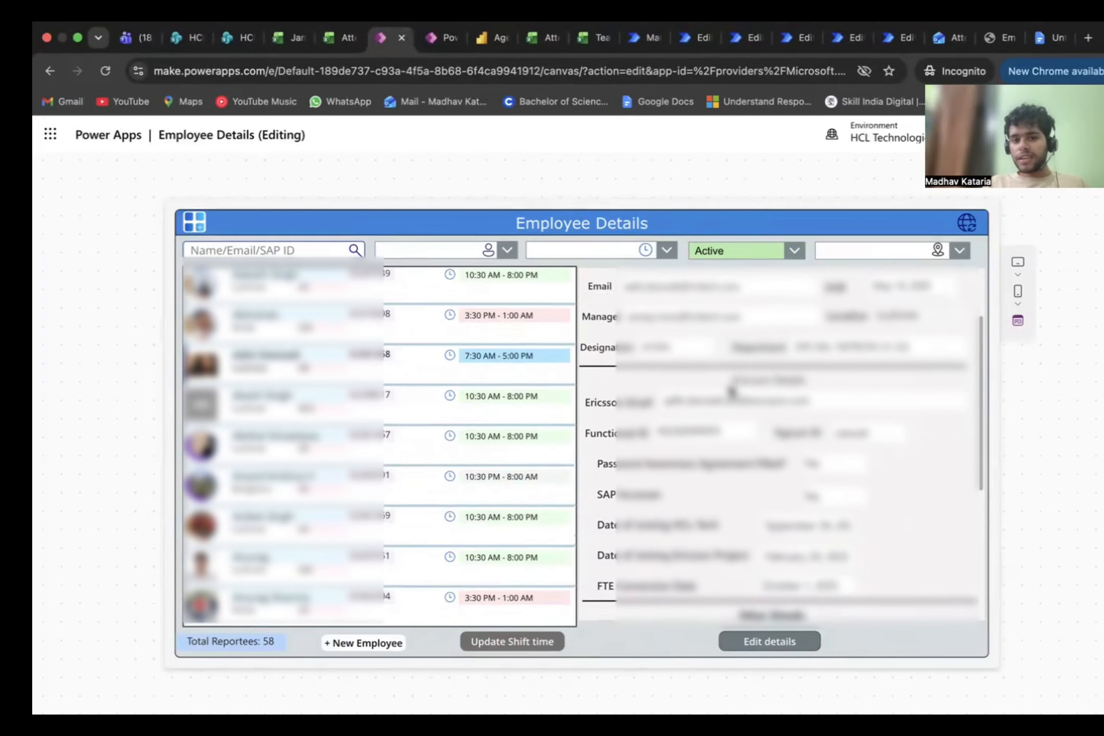
scroll(732, 391, "down", 2)
scroll(732, 391, "down", 5)
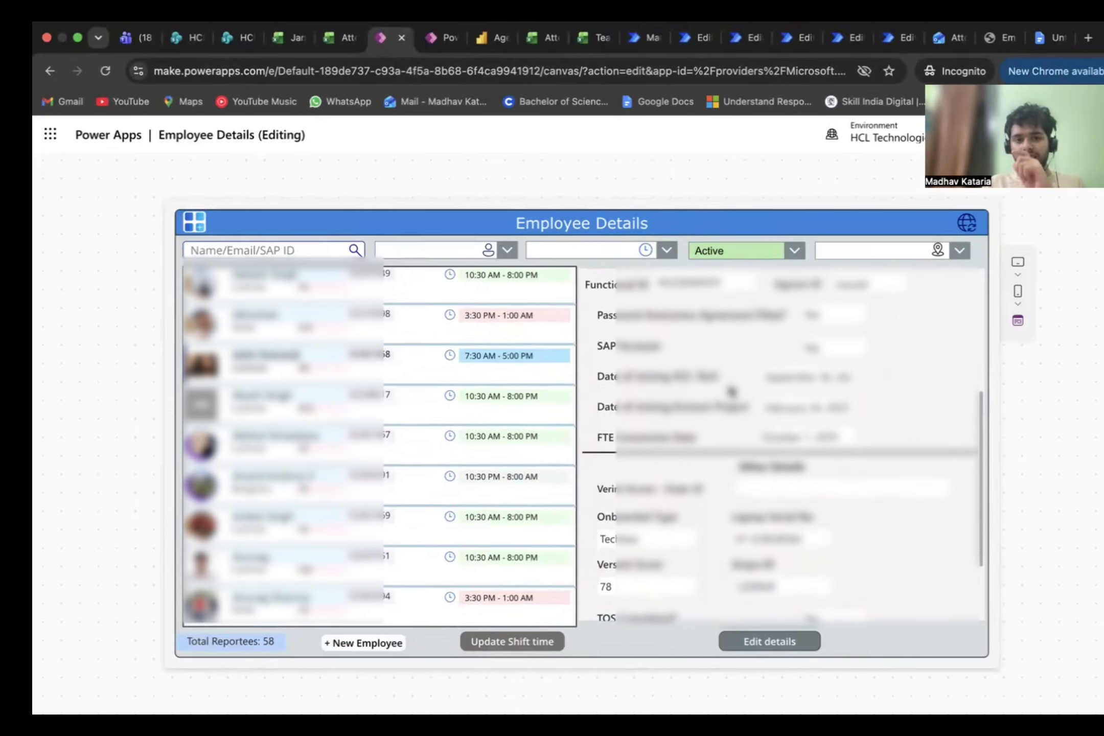
scroll(732, 391, "up", 1)
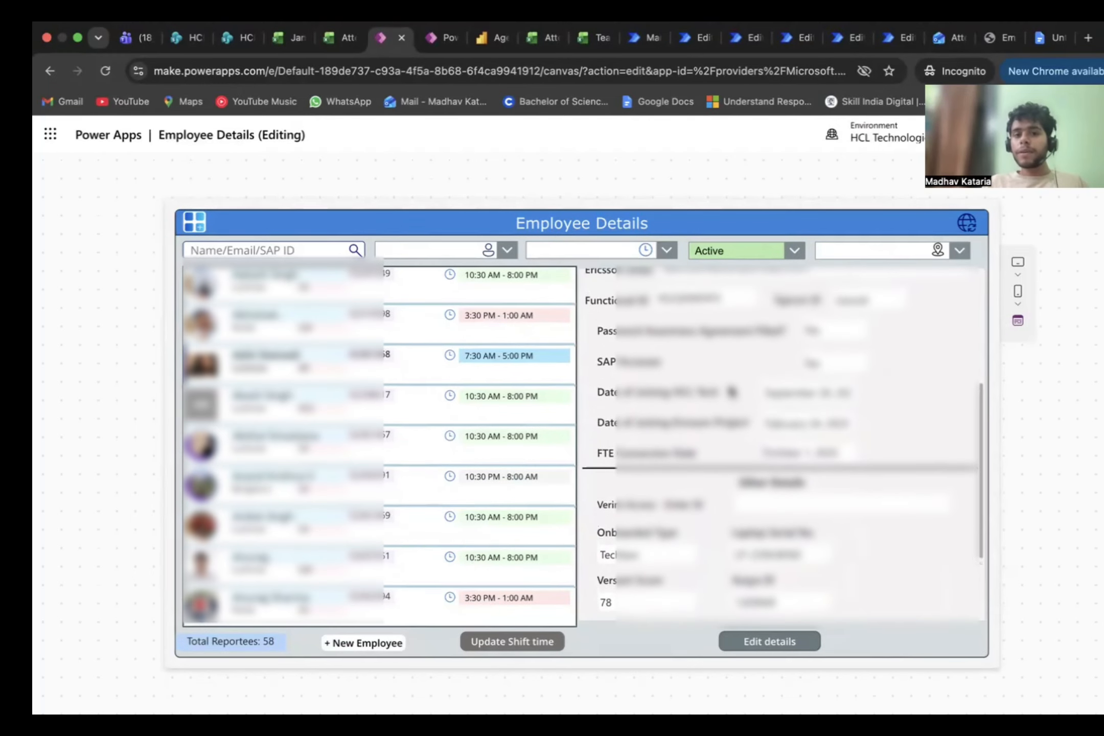
scroll(732, 392, "up", 2)
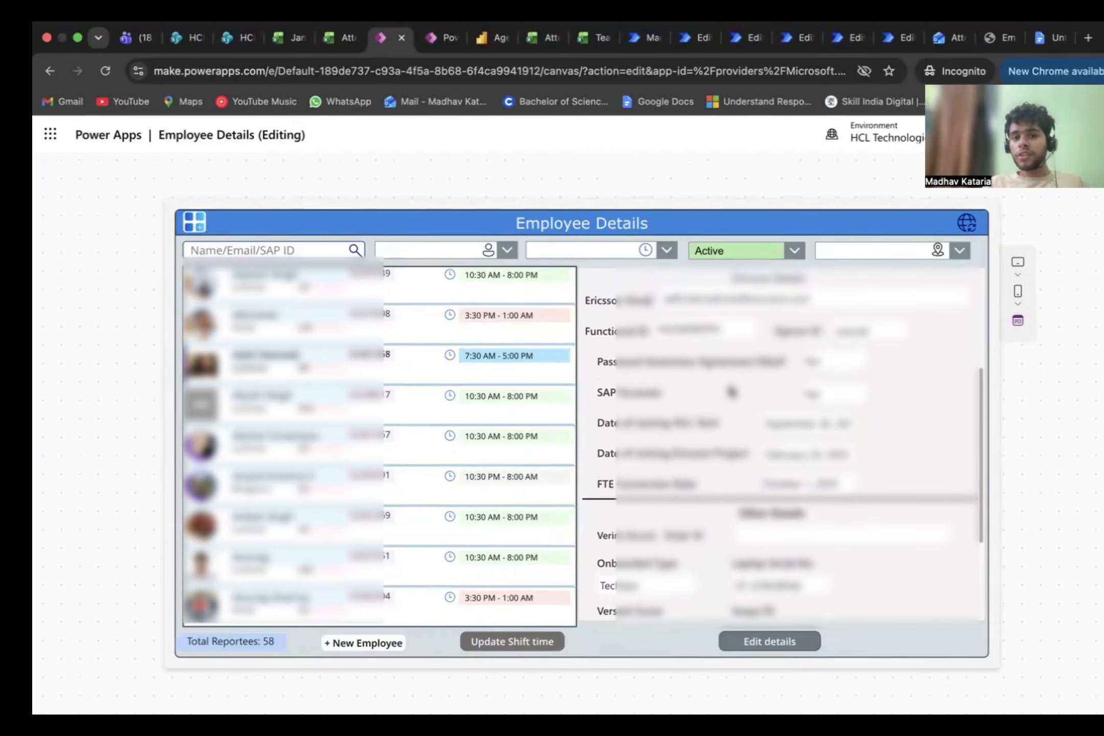
Step: Review the selected employee's Ericsson details and Other Details down to the form-completion fields
left_click_drag(642, 363, 676, 363)
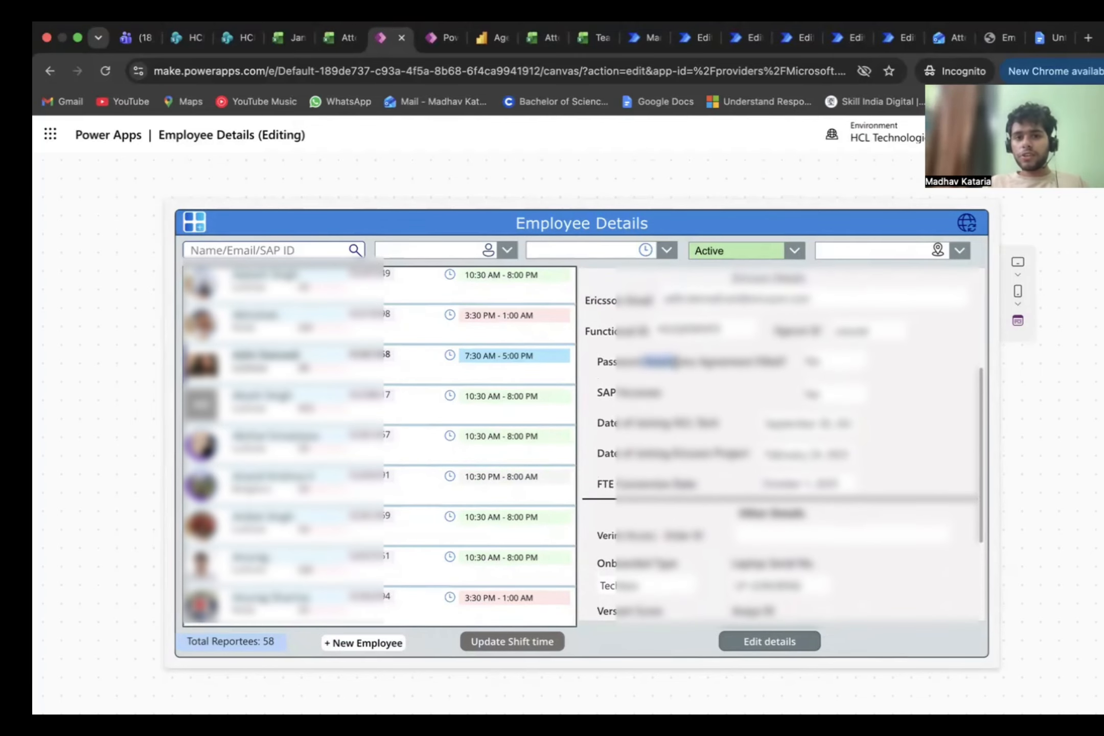
scroll(672, 366, "up", 1)
scroll(723, 435, "down", 10)
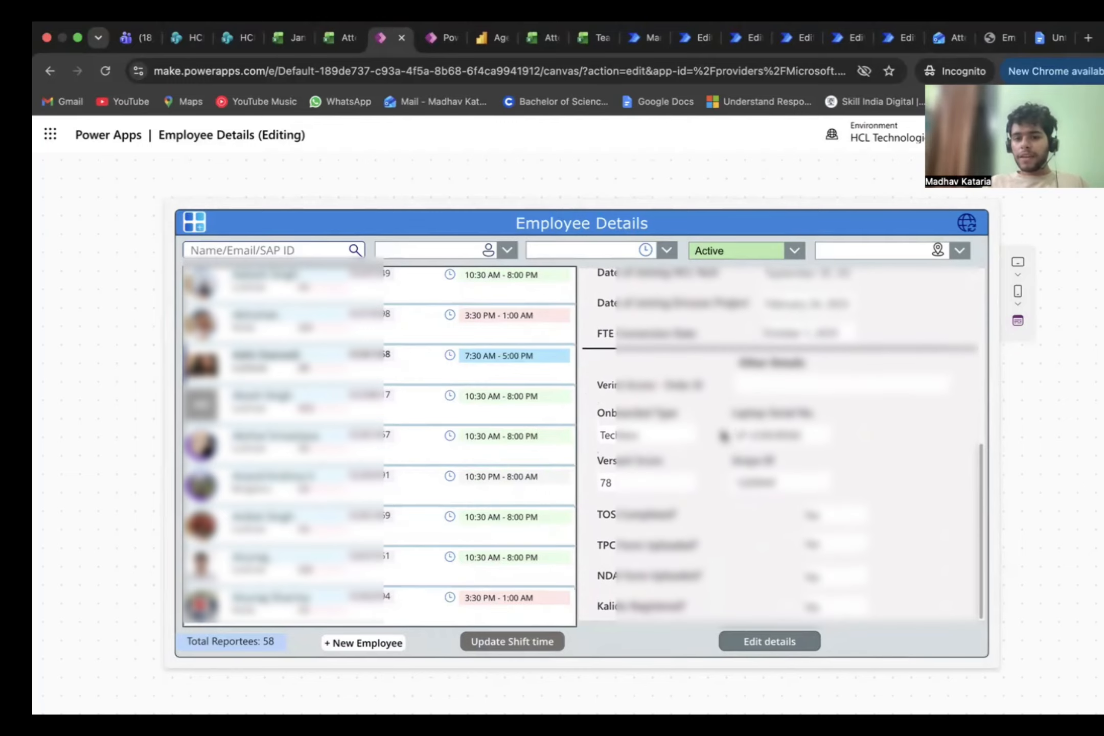
scroll(731, 461, "up", 2)
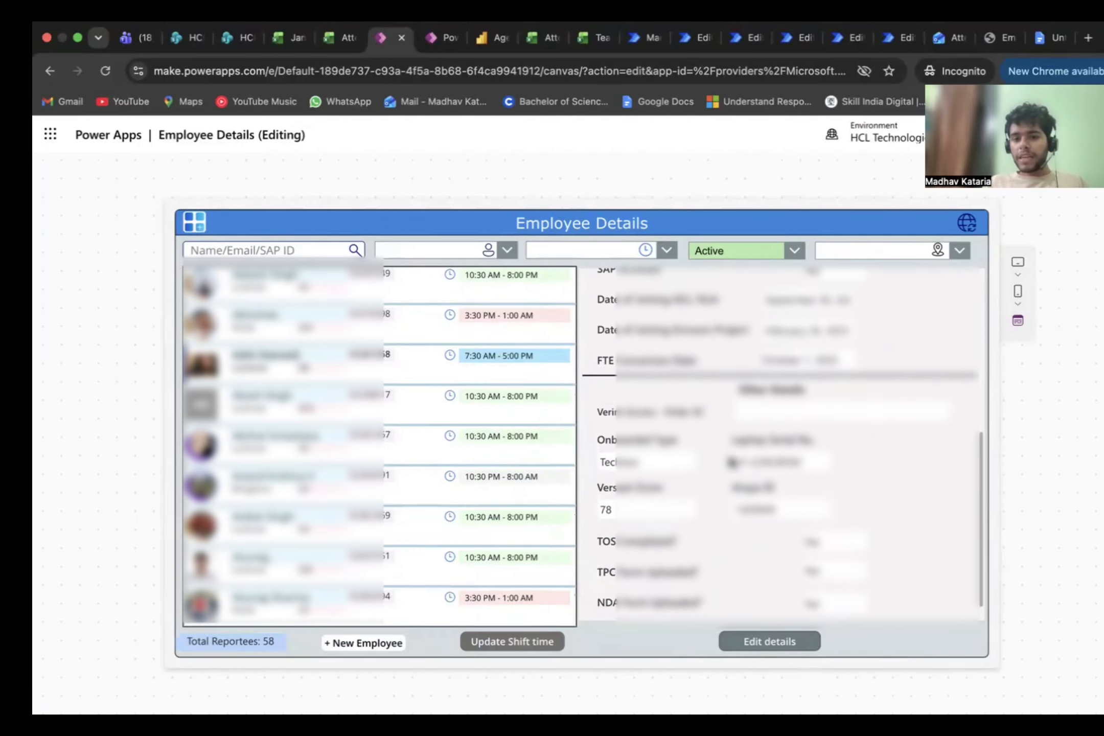
scroll(732, 461, "up", 1)
Step: Open the selected employee's record for editing, tick the information accuracy confirmation, and cancel without submitting
left_click(757, 650)
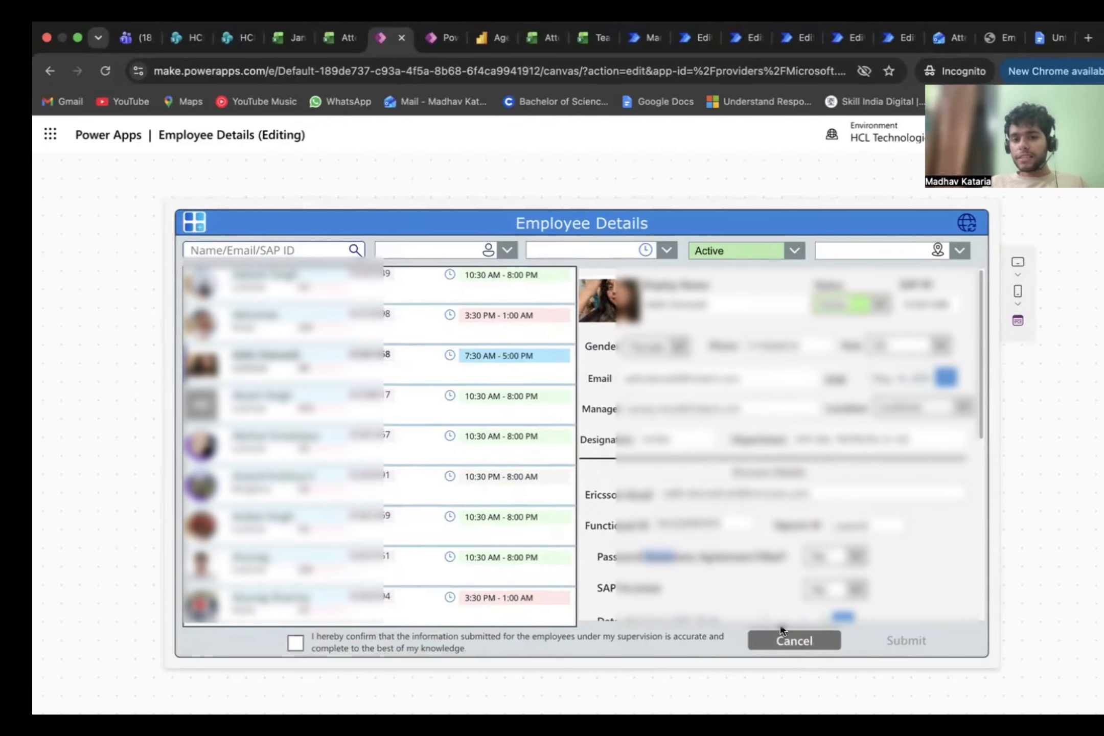
left_click(295, 645)
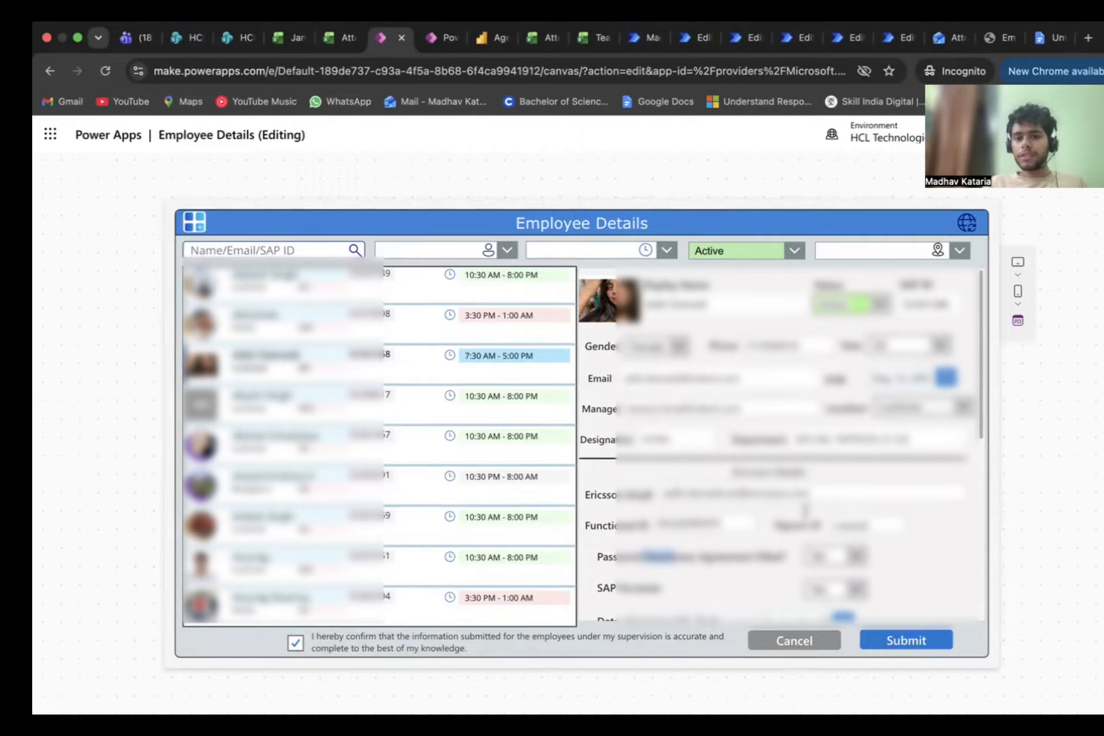
left_click(775, 645)
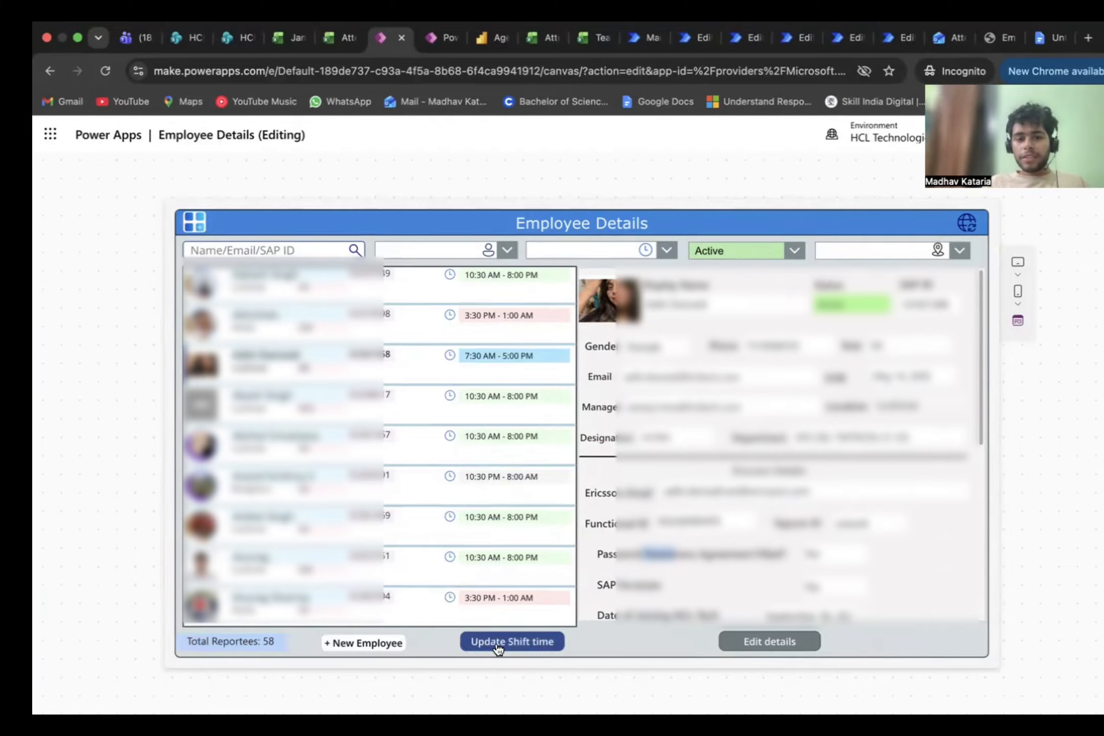
Step: Start updating shift times and set the first listed employee's shift to 9:30 AM - 7:00 PM
left_click(497, 644)
scroll(467, 376, "up", 1)
scroll(468, 376, "down", 1)
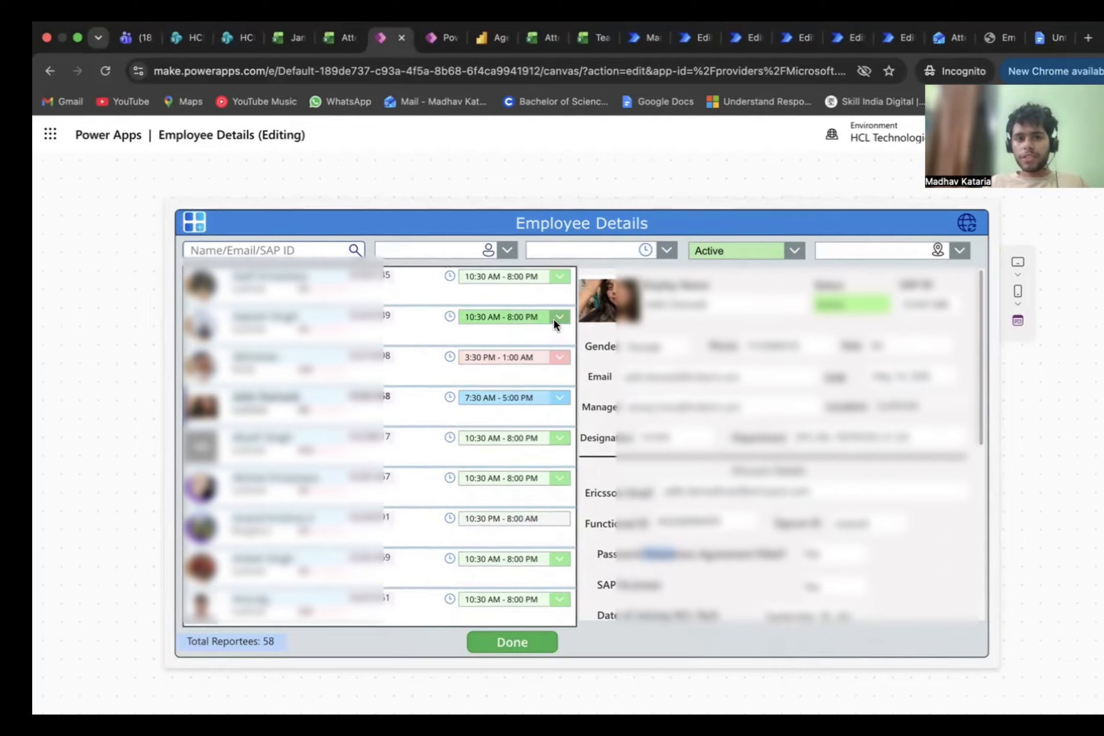
left_click(554, 278)
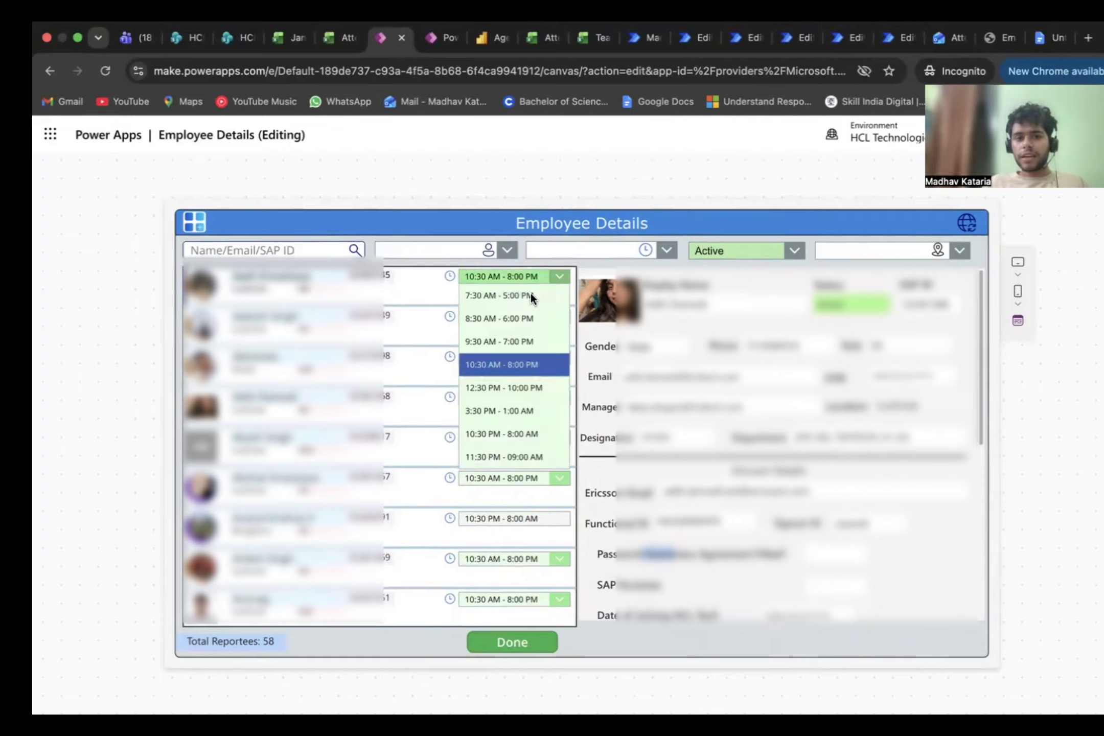
left_click(491, 341)
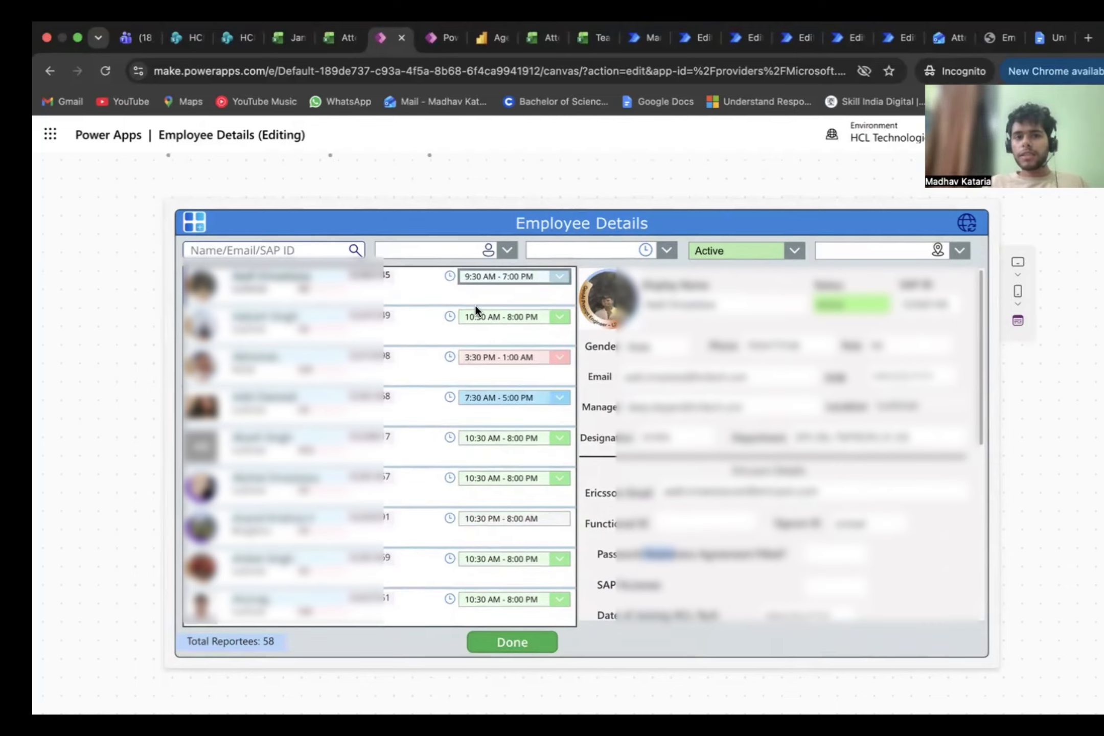
Step: Set the first listed employee's shift to 10:30 AM - 8:00 PM, finish shift updating and dismiss the notification
left_click(557, 275)
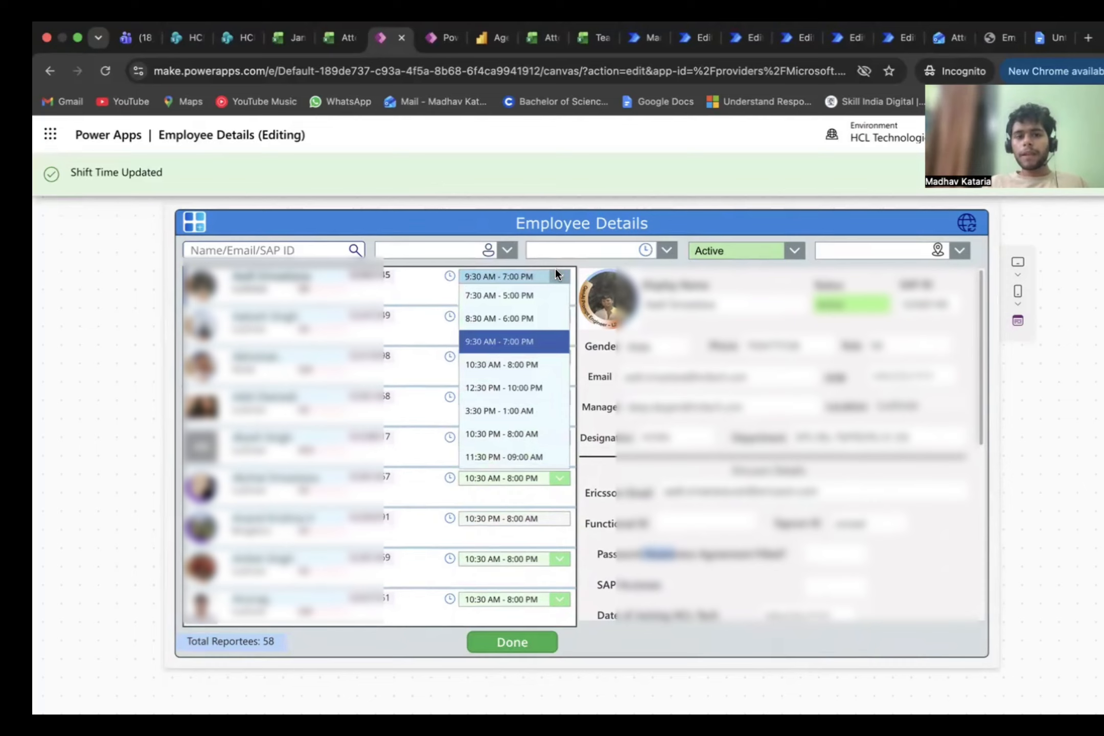
left_click(497, 364)
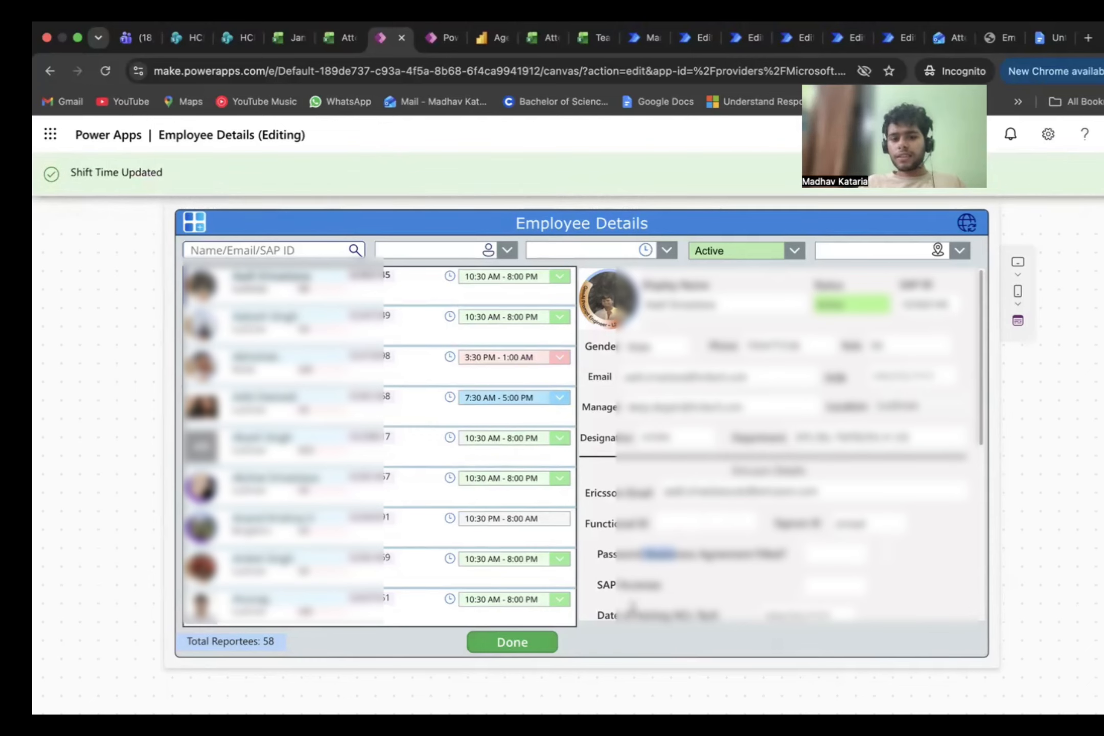
left_click(506, 646)
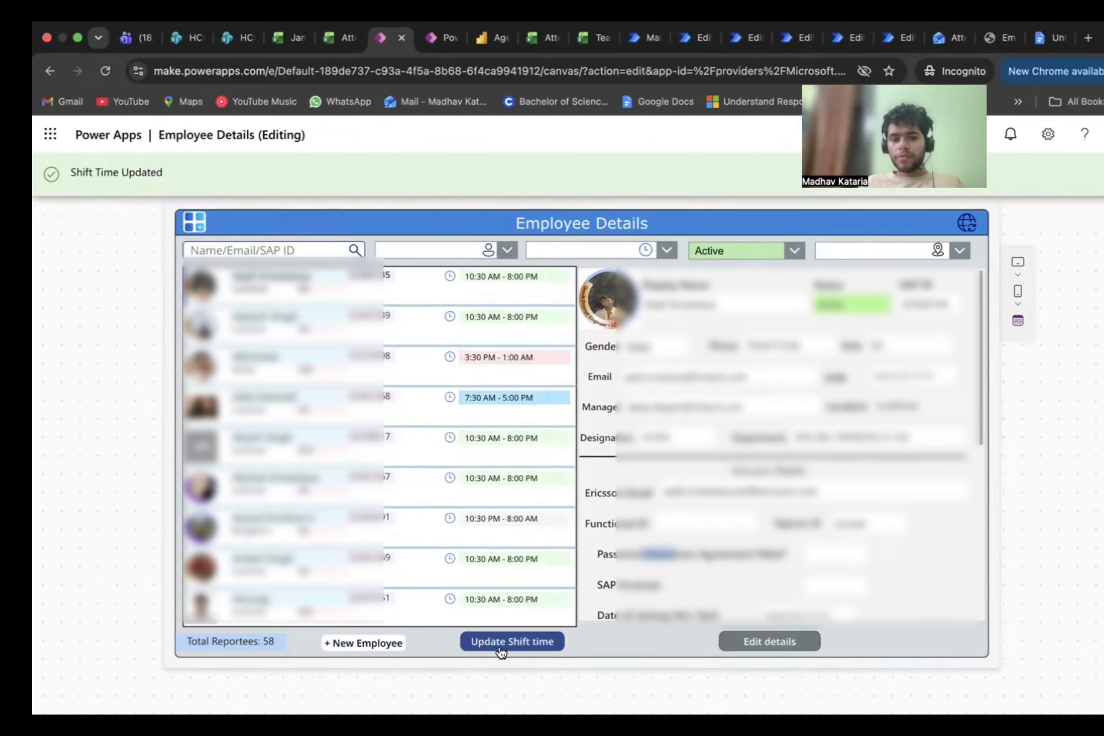
left_click(1095, 174)
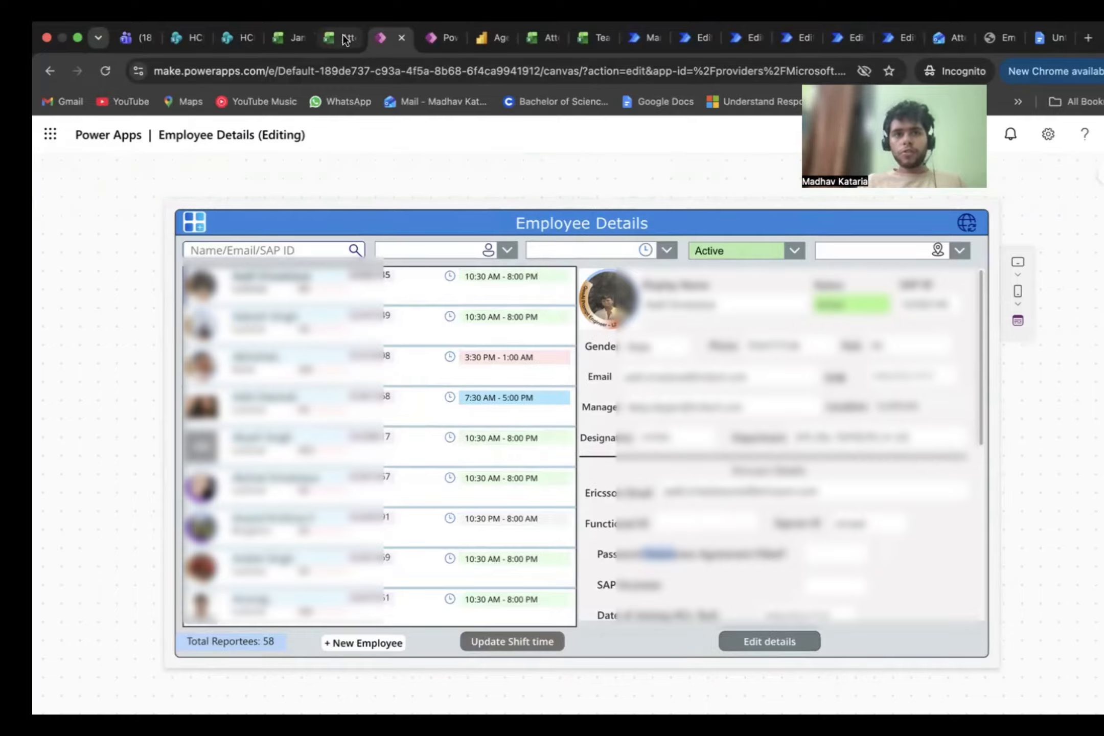
Step: Switch to the Attendance Tracker app and expand the Submit button's OnSelect formula to look through it
left_click(429, 37)
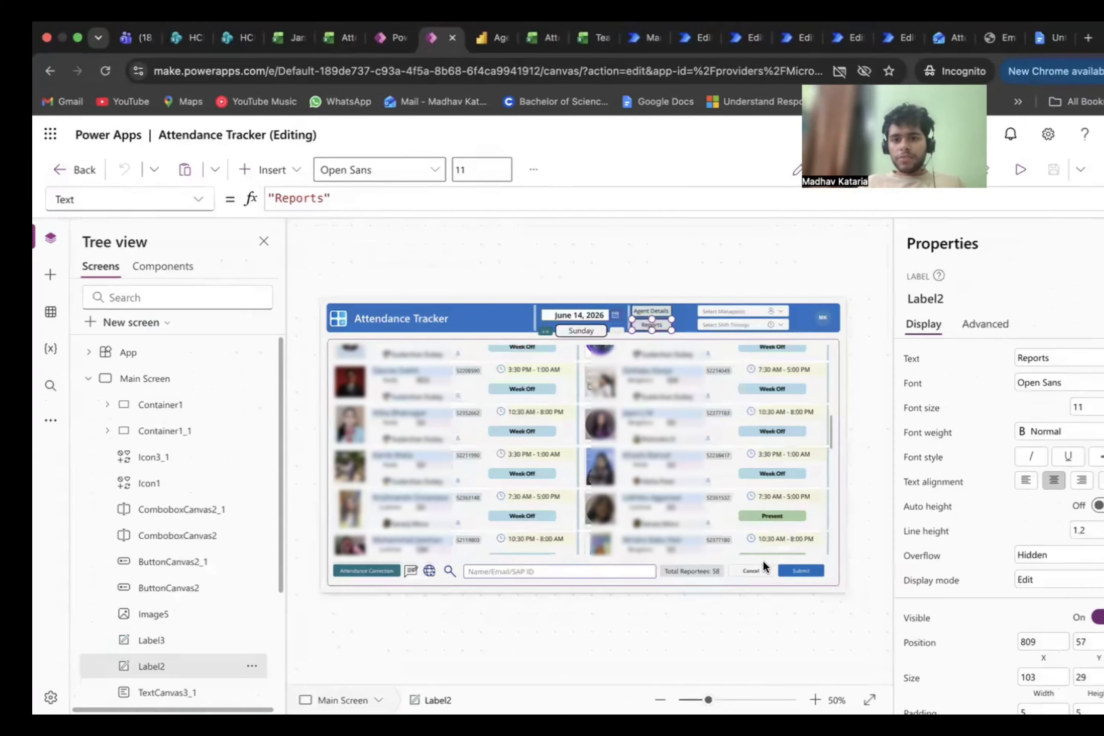
left_click(790, 565)
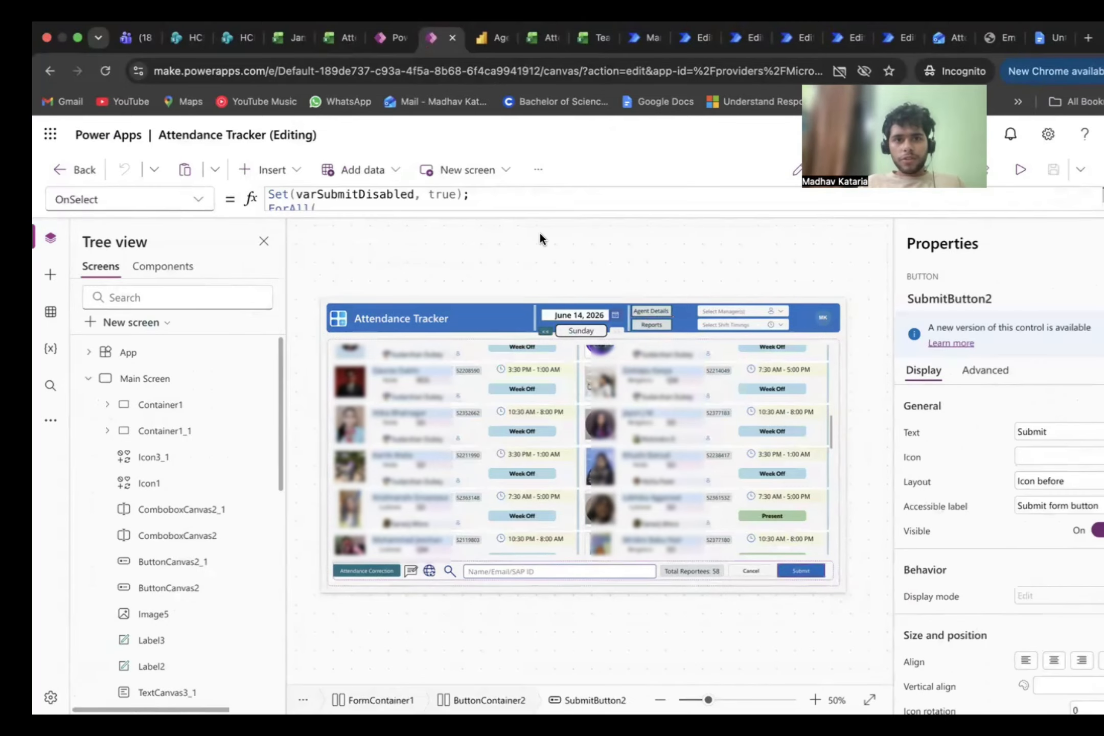
left_click_drag(529, 210, 529, 657)
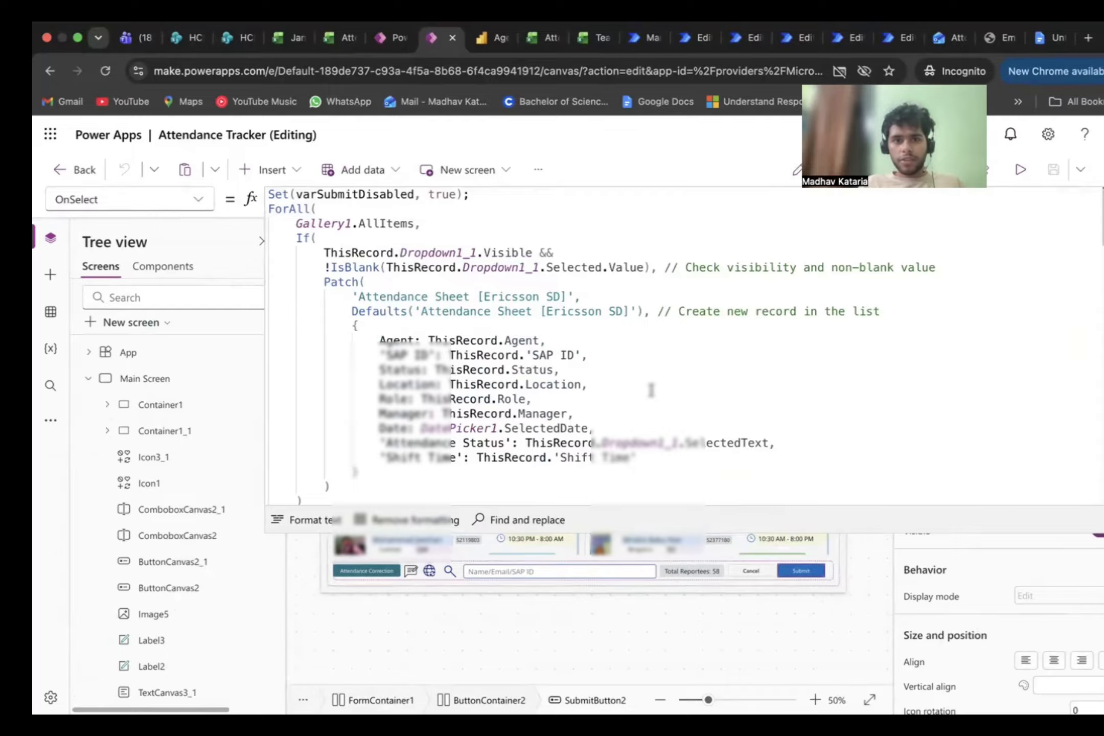
scroll(648, 390, "down", 15)
scroll(651, 390, "up", 5)
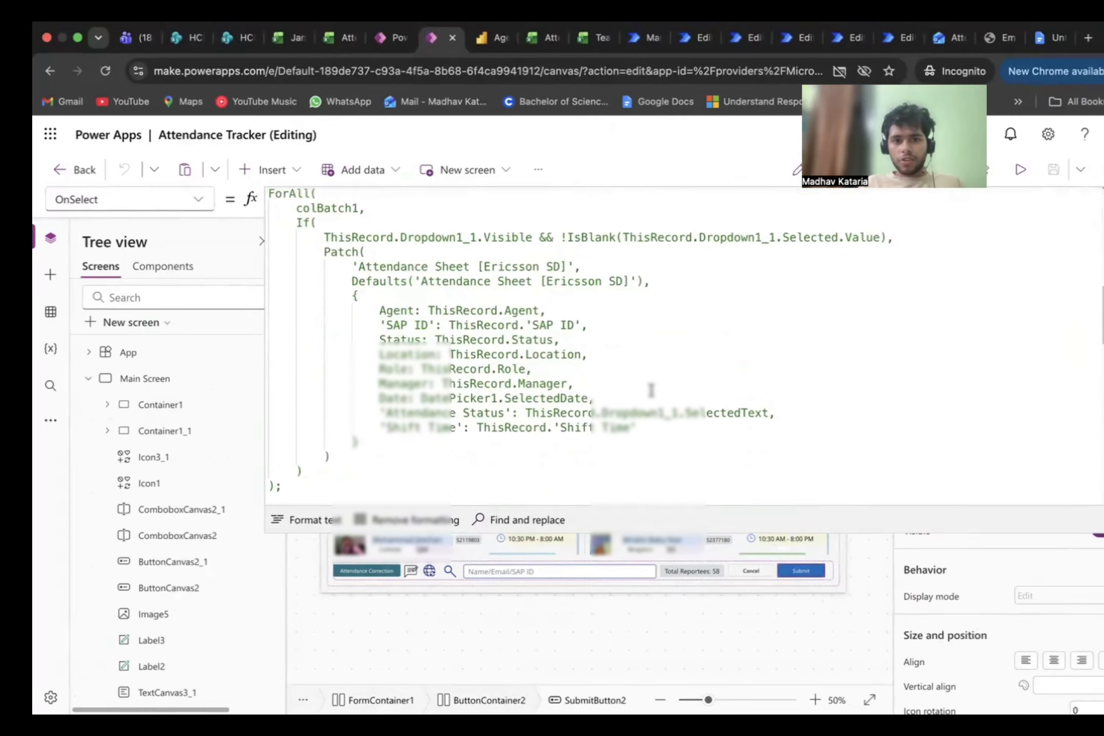
left_click_drag(645, 664, 639, 664)
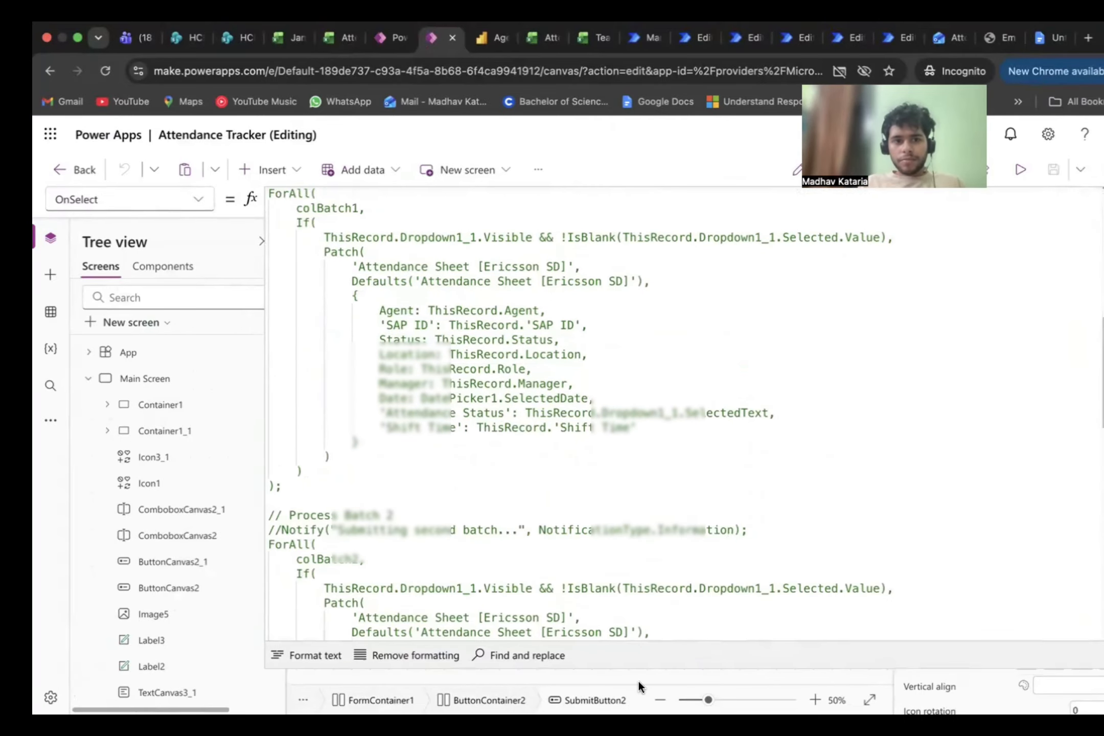
scroll(554, 428, "up", 10)
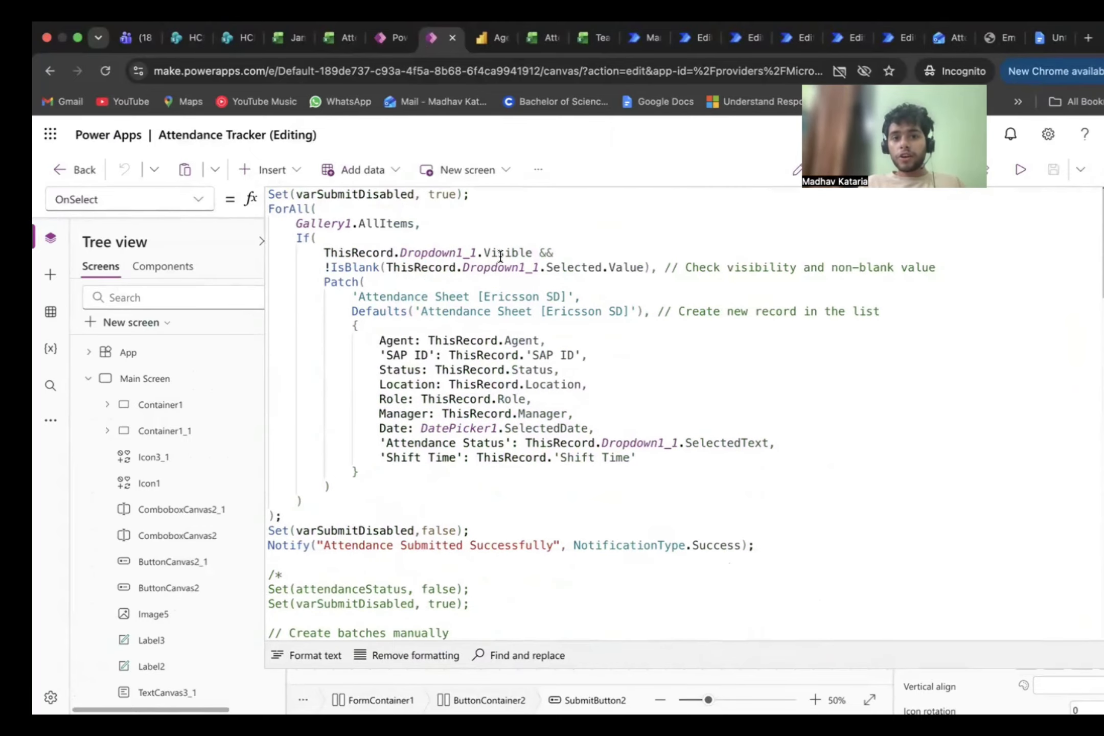
Step: Examine the formula's visibility and non-blank check on Dropdown1_1 and its Patch call to Attendance Sheet [Ericsson SD]
left_click_drag(536, 265, 414, 261)
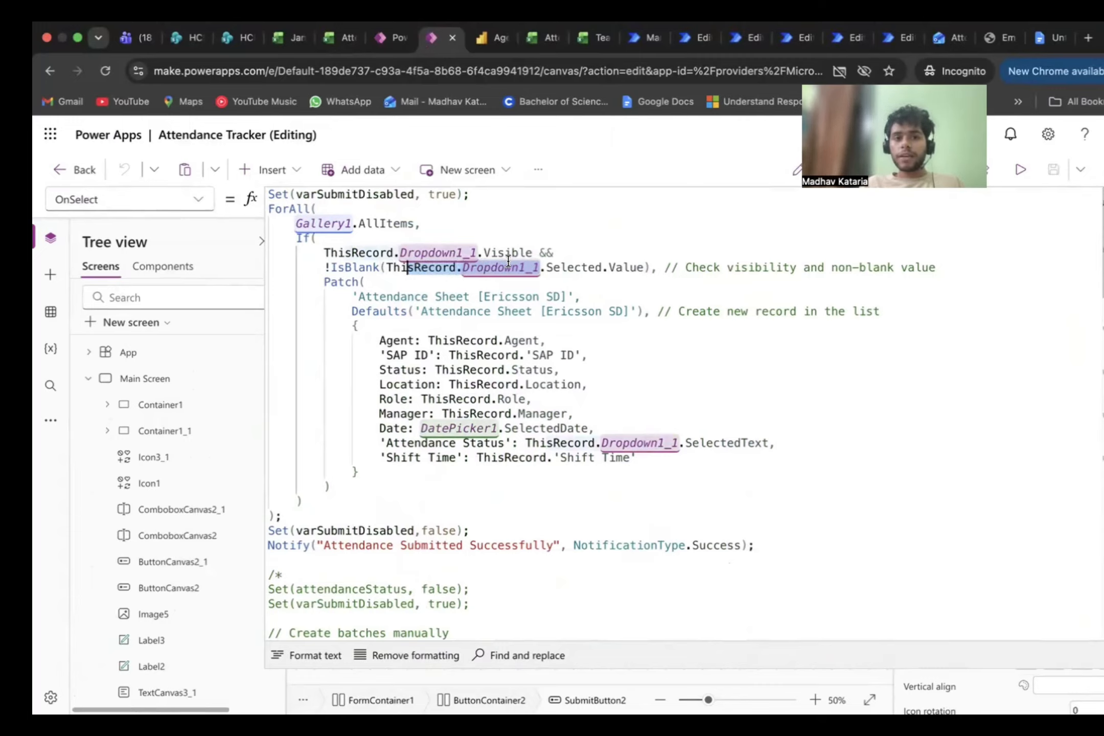
left_click_drag(495, 252, 539, 244)
left_click(411, 266)
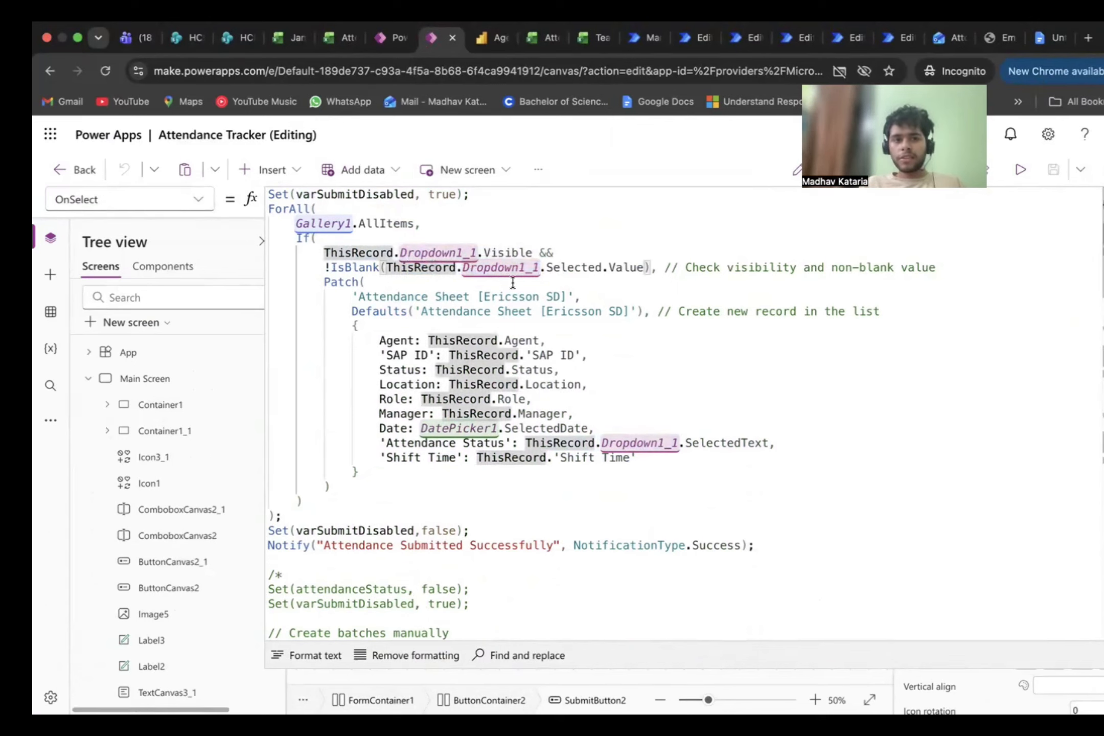
left_click_drag(322, 279, 417, 313)
left_click(468, 342)
Step: Examine the record fields written by Patch, including Agent, SAP ID, Status and Role, and the code that follows
left_click_drag(295, 282, 485, 340)
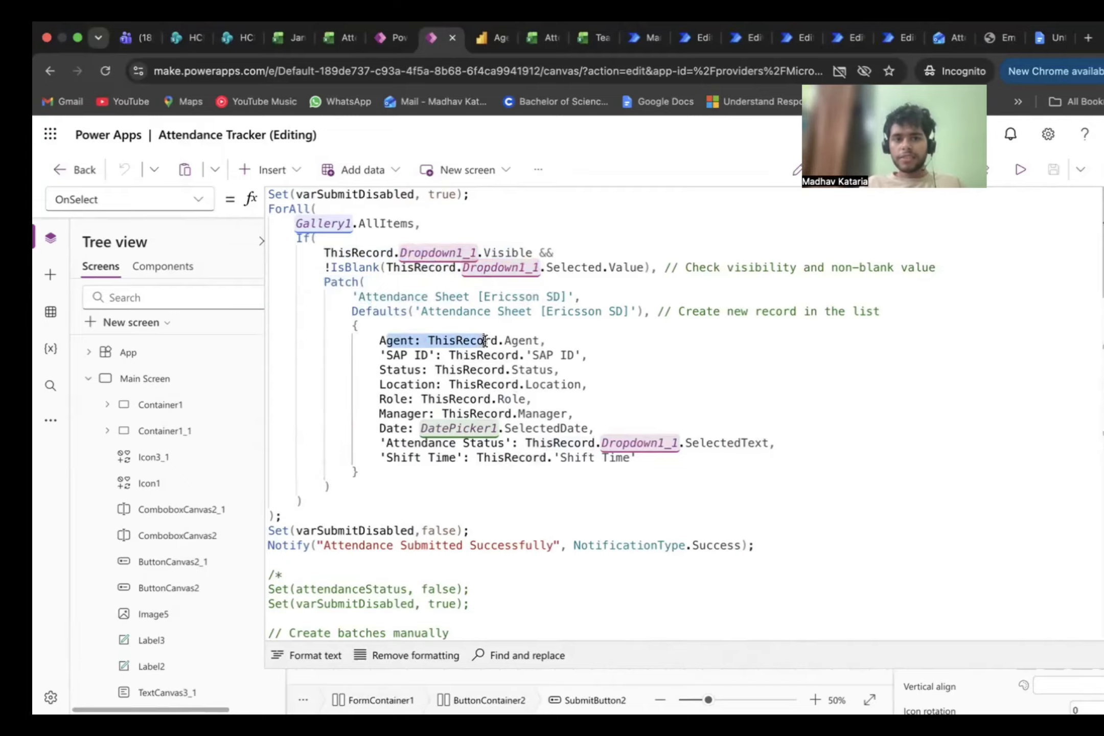
left_click_drag(407, 357, 436, 356)
left_click_drag(373, 383, 400, 379)
left_click(415, 371)
left_click(432, 369, "shift")
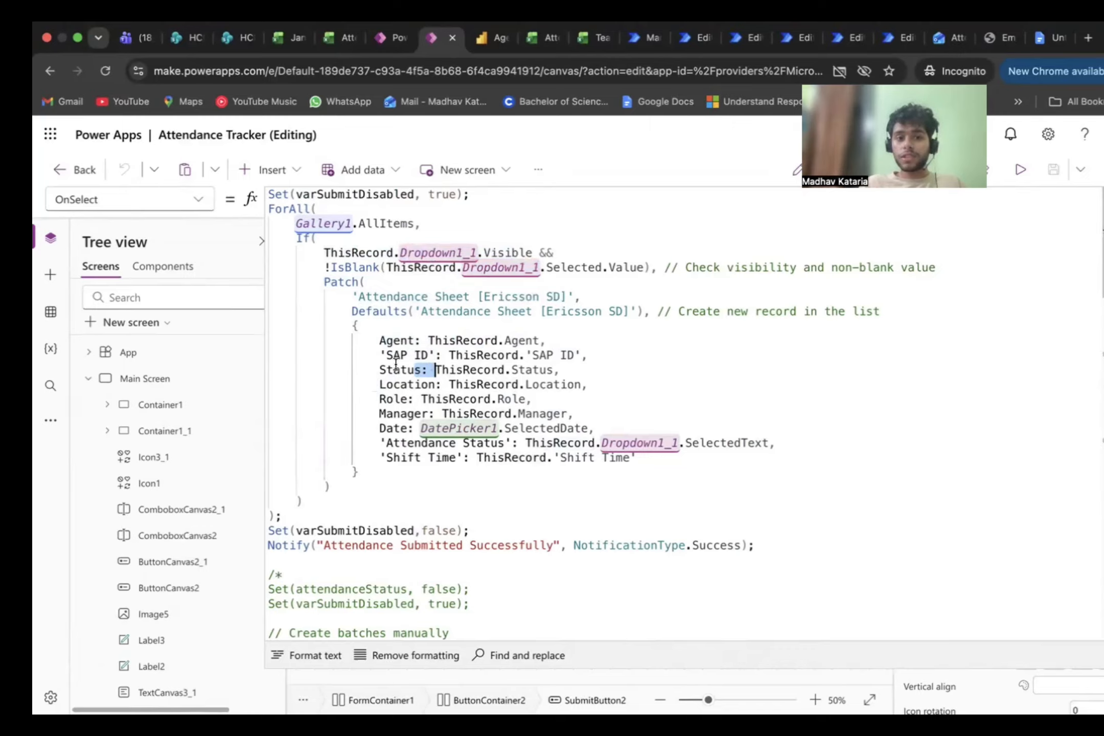
left_click_drag(402, 357, 474, 355)
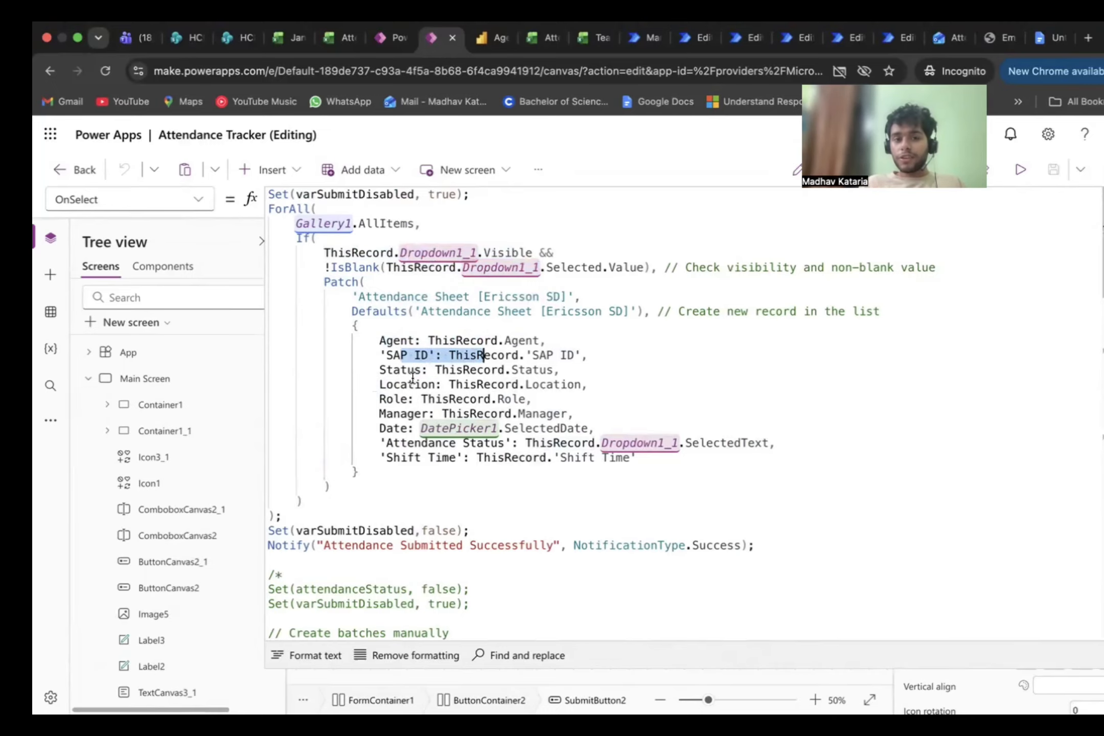
left_click_drag(407, 399, 475, 398)
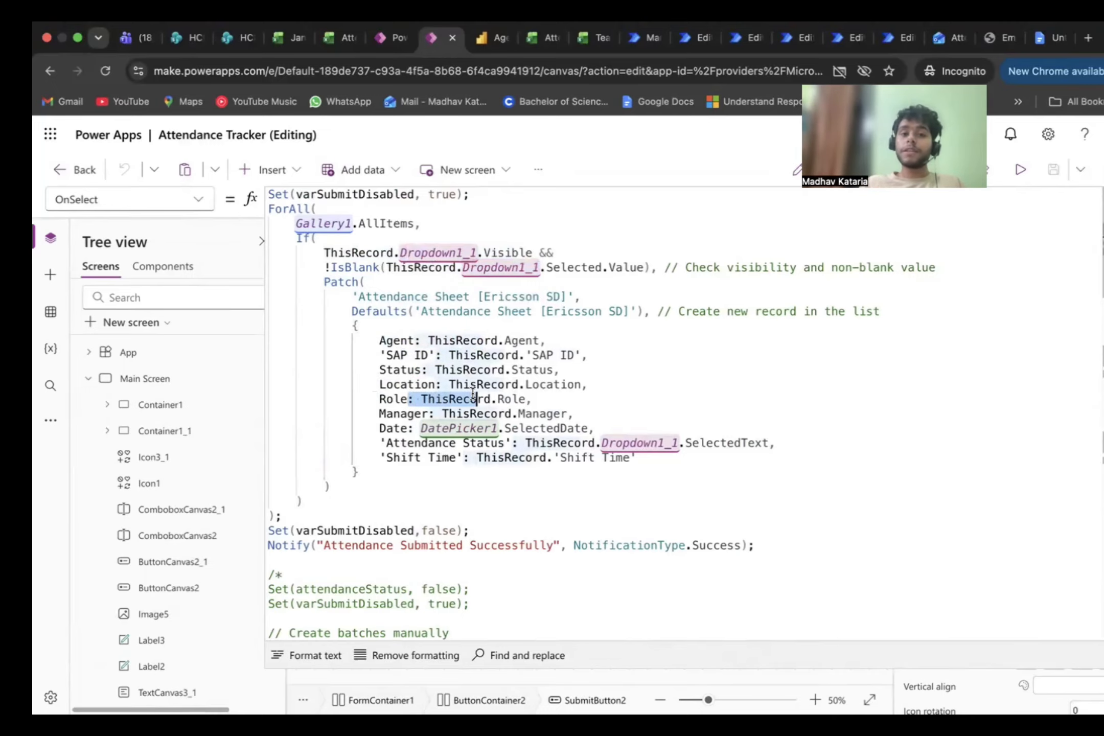
left_click_drag(420, 371, 477, 373)
left_click(546, 400)
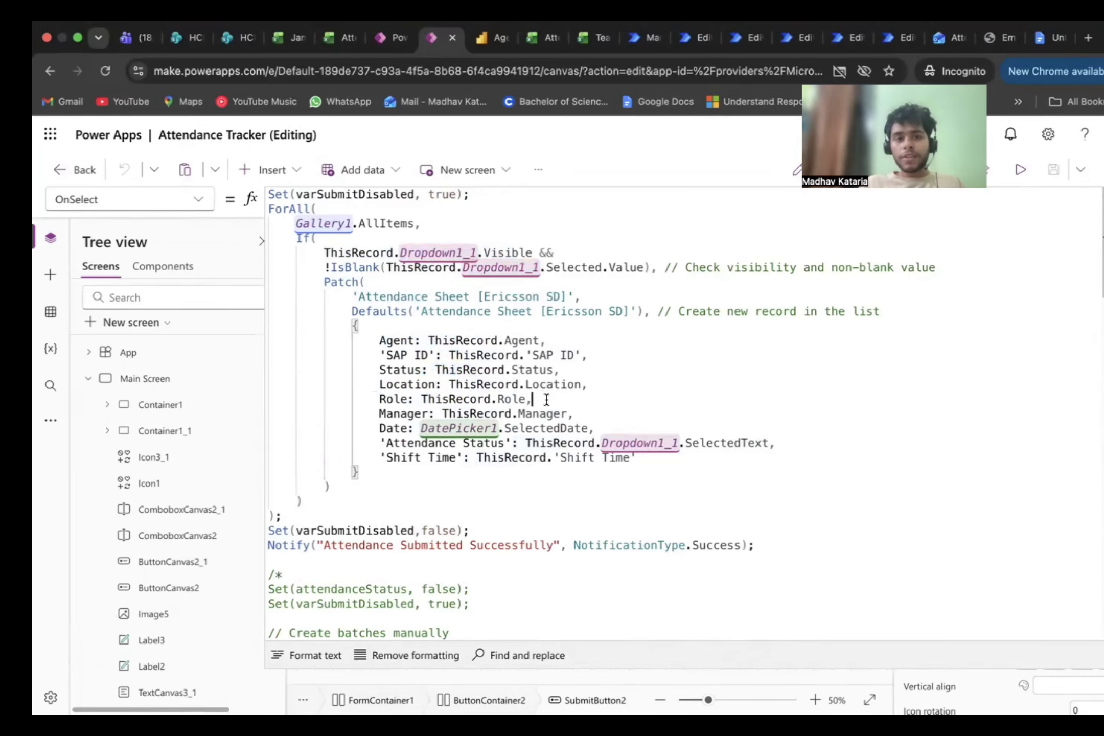
scroll(562, 404, "down", 5)
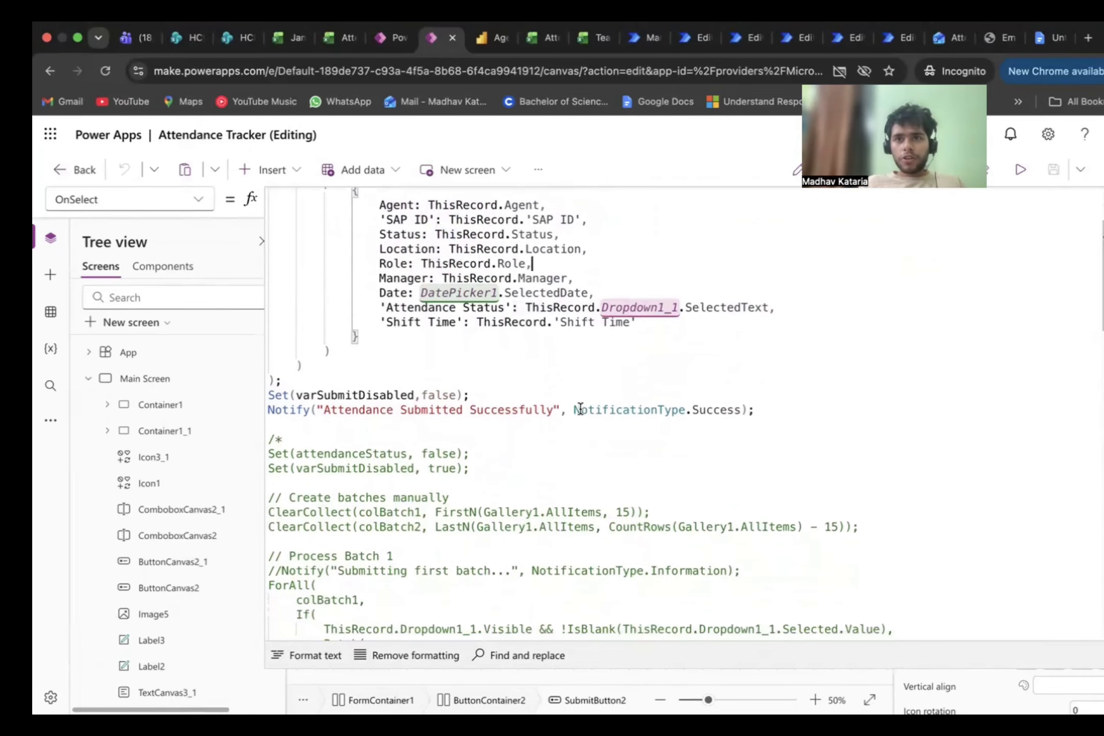
scroll(600, 396, "up", 5)
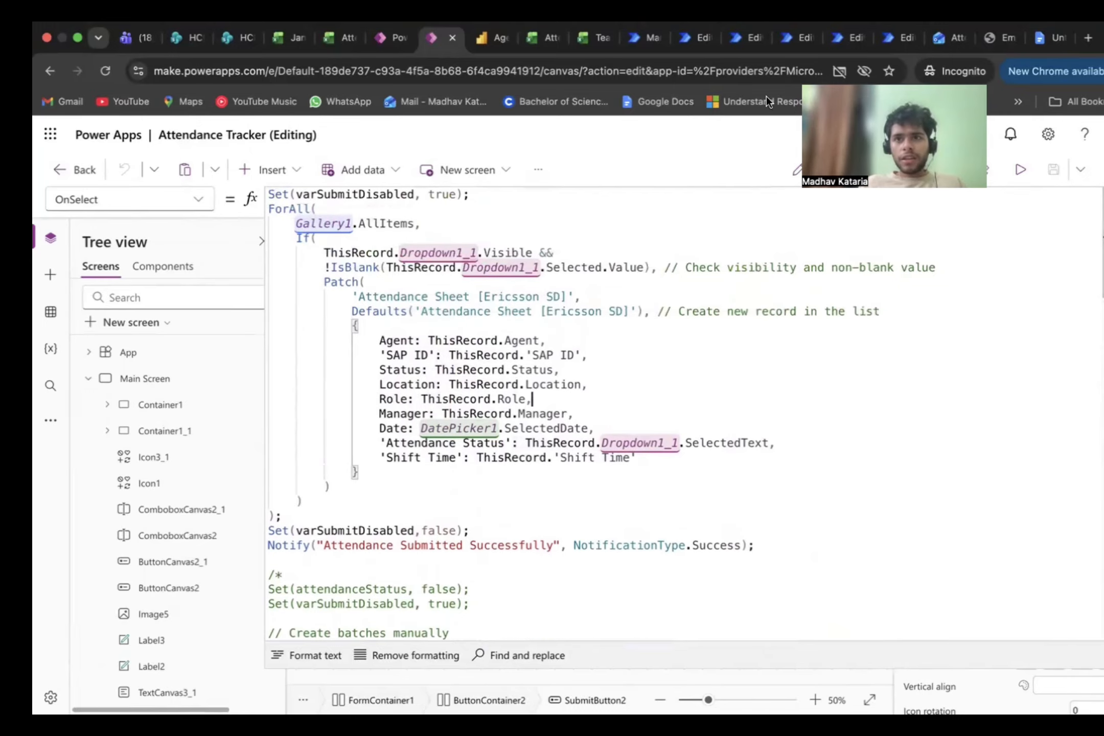
Step: Switch to the portfolio website, return to its projects list and open the Attendance Tracker App project page
left_click(984, 40)
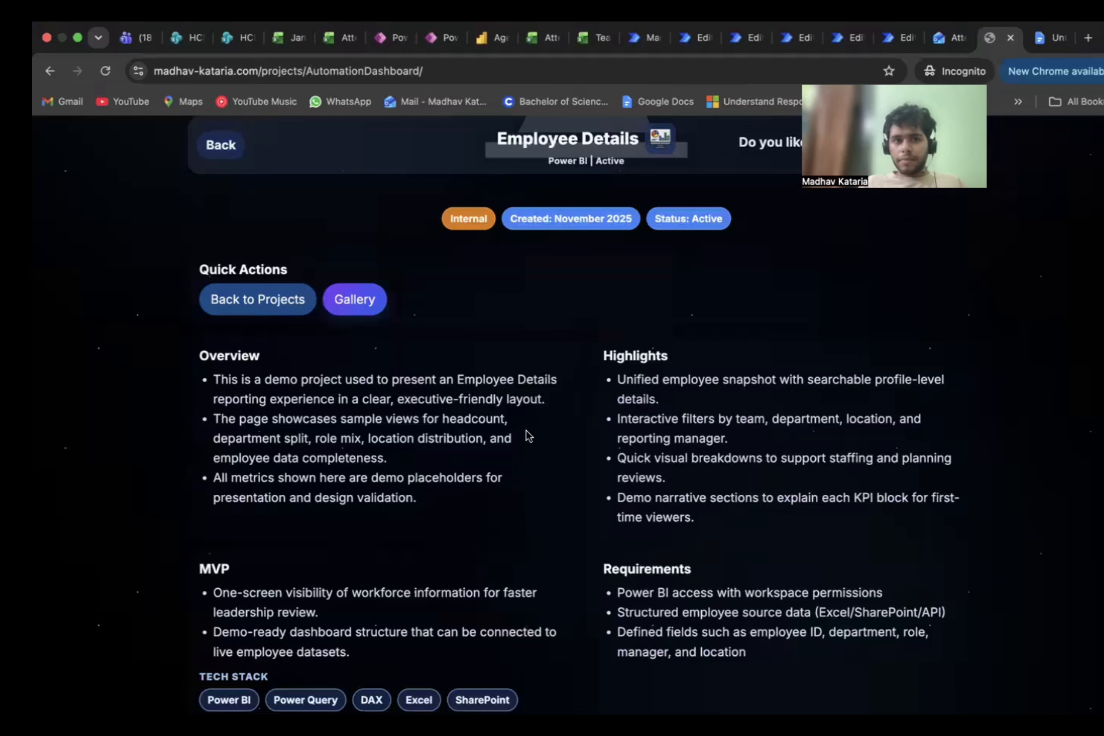
left_click(234, 146)
scroll(449, 377, "down", 3)
scroll(449, 374, "down", 3)
scroll(449, 375, "up", 5)
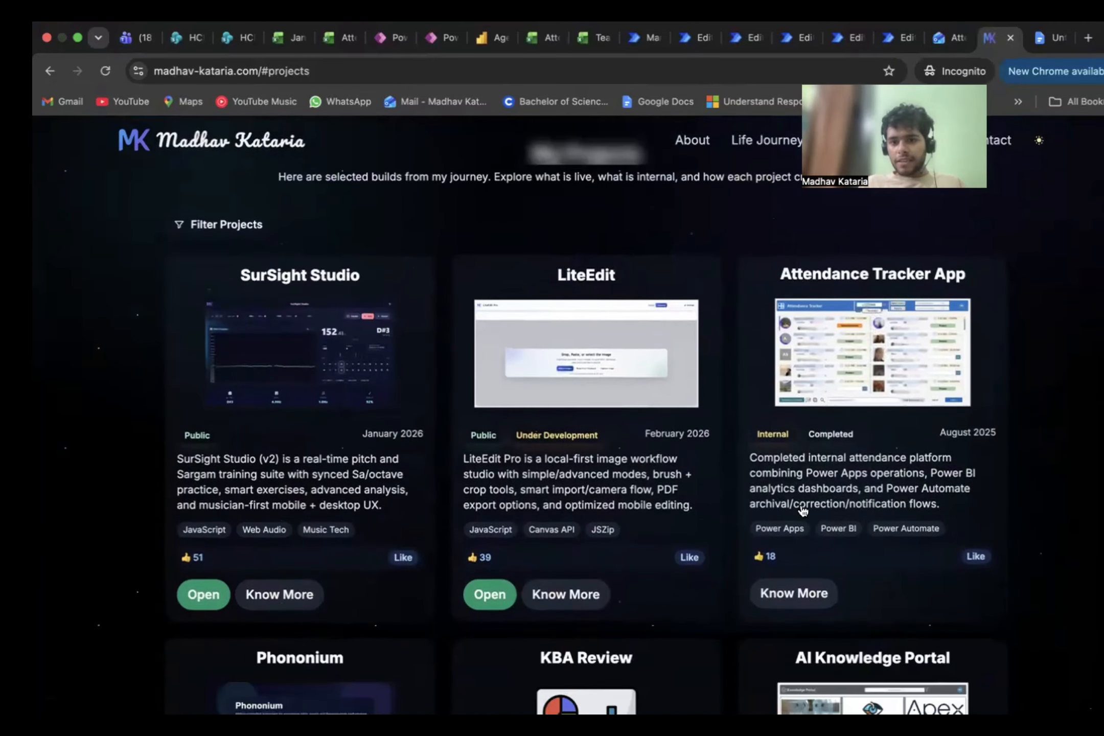
left_click(809, 352)
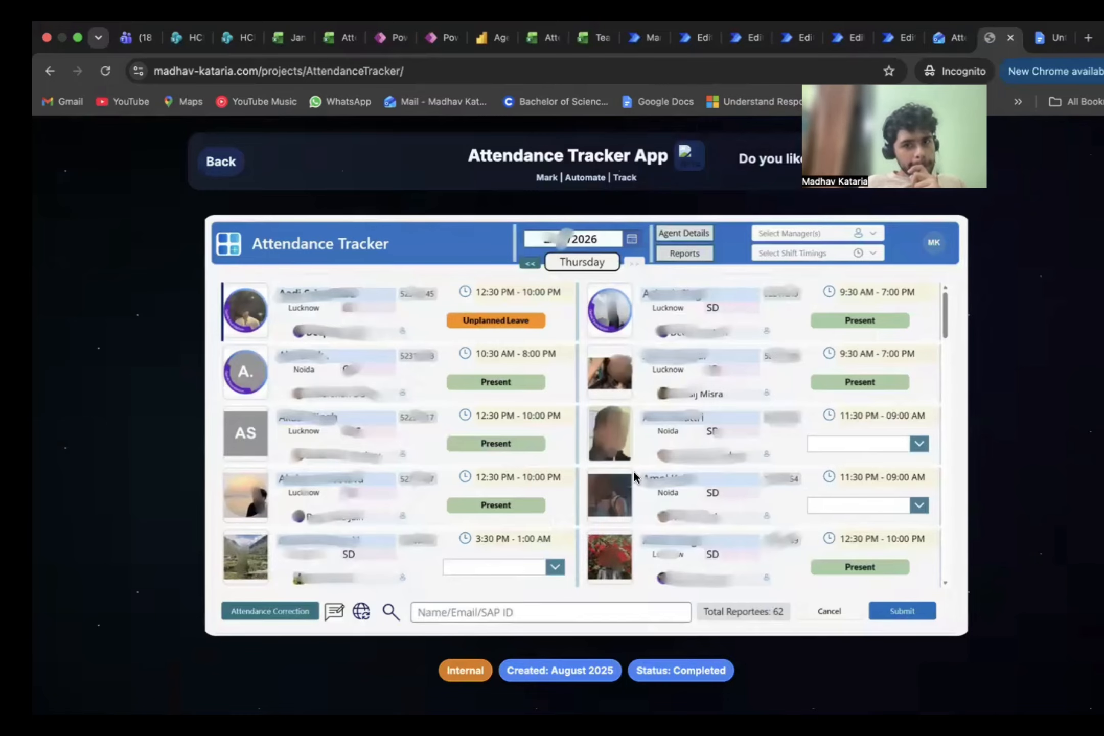
Step: Go to the project page's gallery, enlarge the Attendance Report table image and view the next report image
scroll(450, 508, "down", 5)
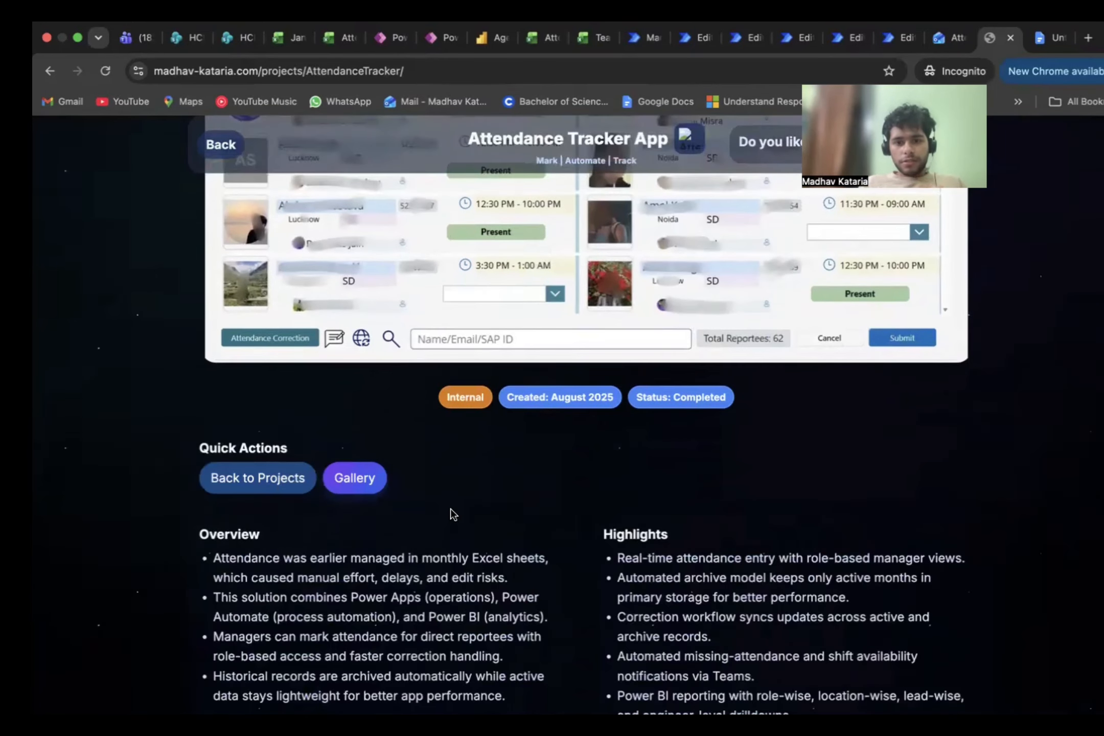
scroll(450, 508, "down", 4)
left_click(376, 246)
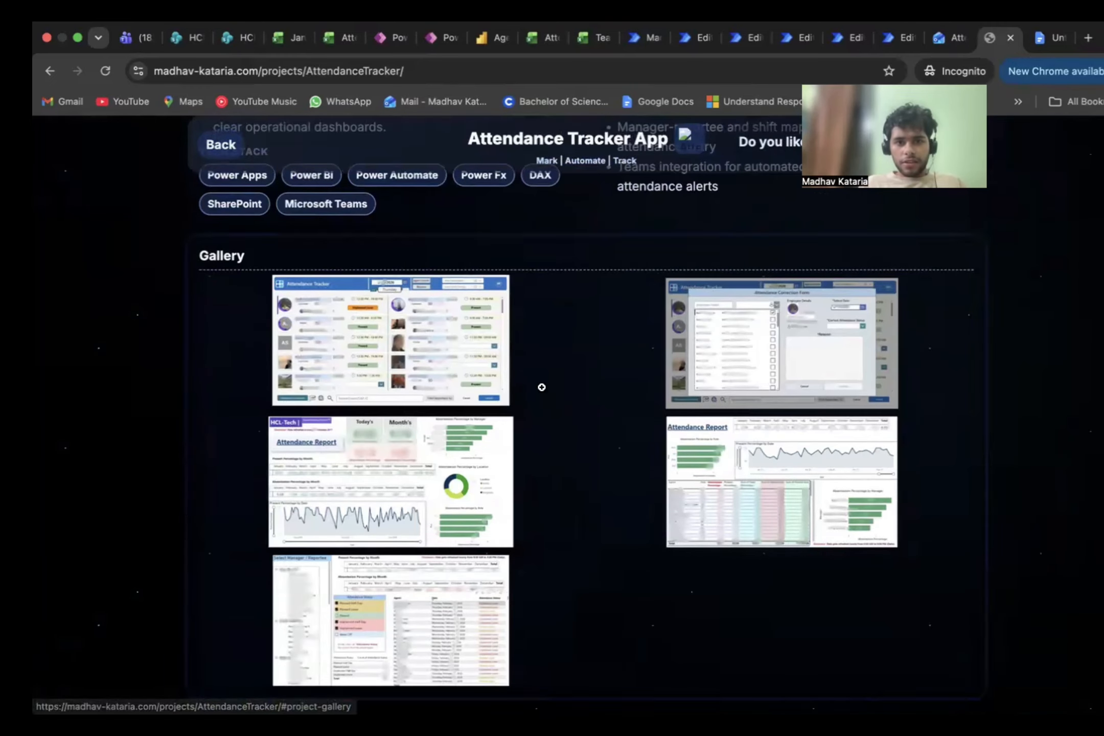
left_click(742, 466)
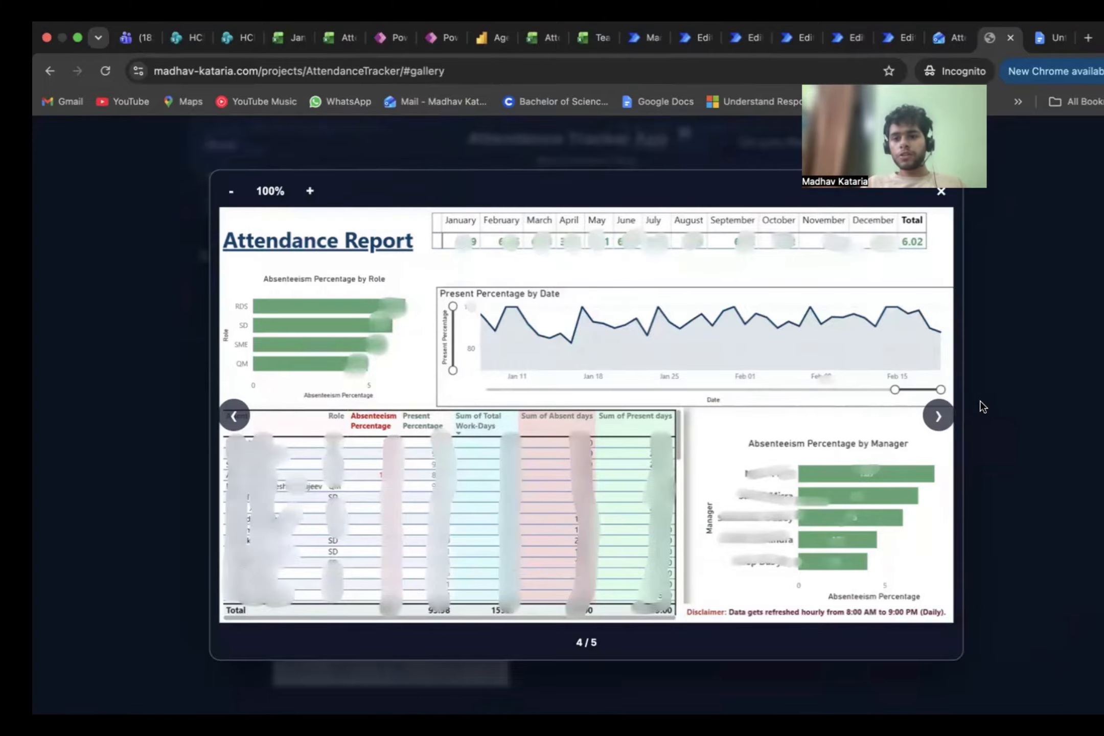
left_click(939, 415)
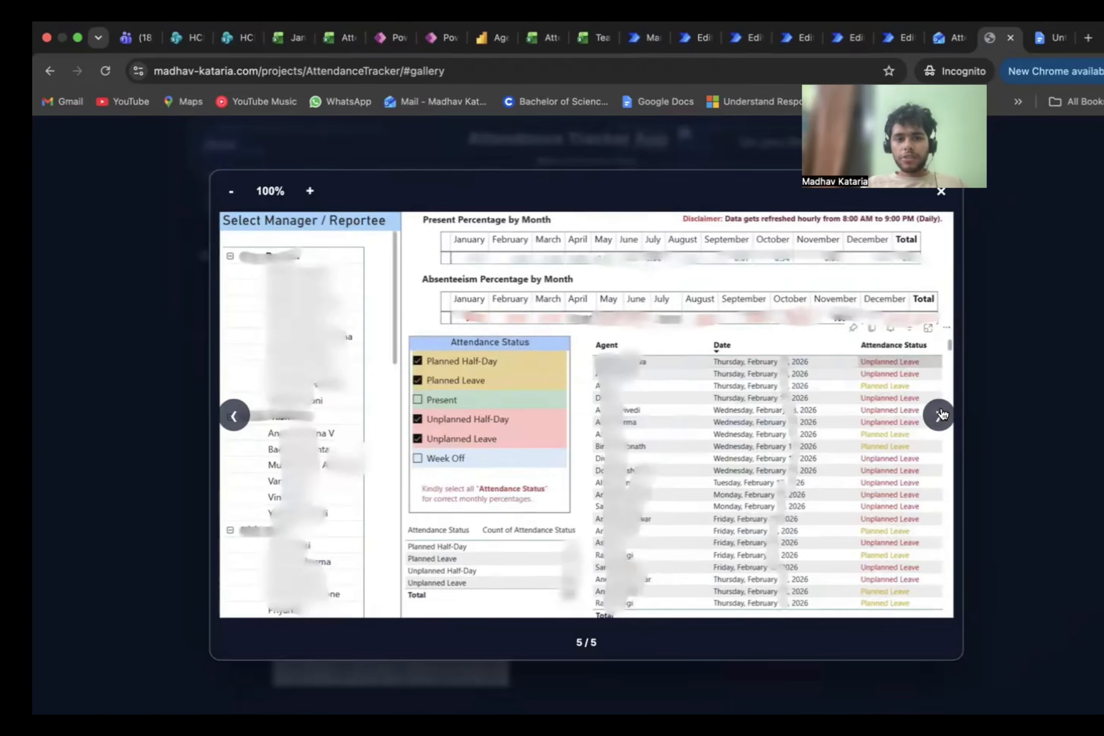
Step: Advance the enlarged project gallery to the Attendance Correction Form image
left_click(938, 415)
left_click(939, 415)
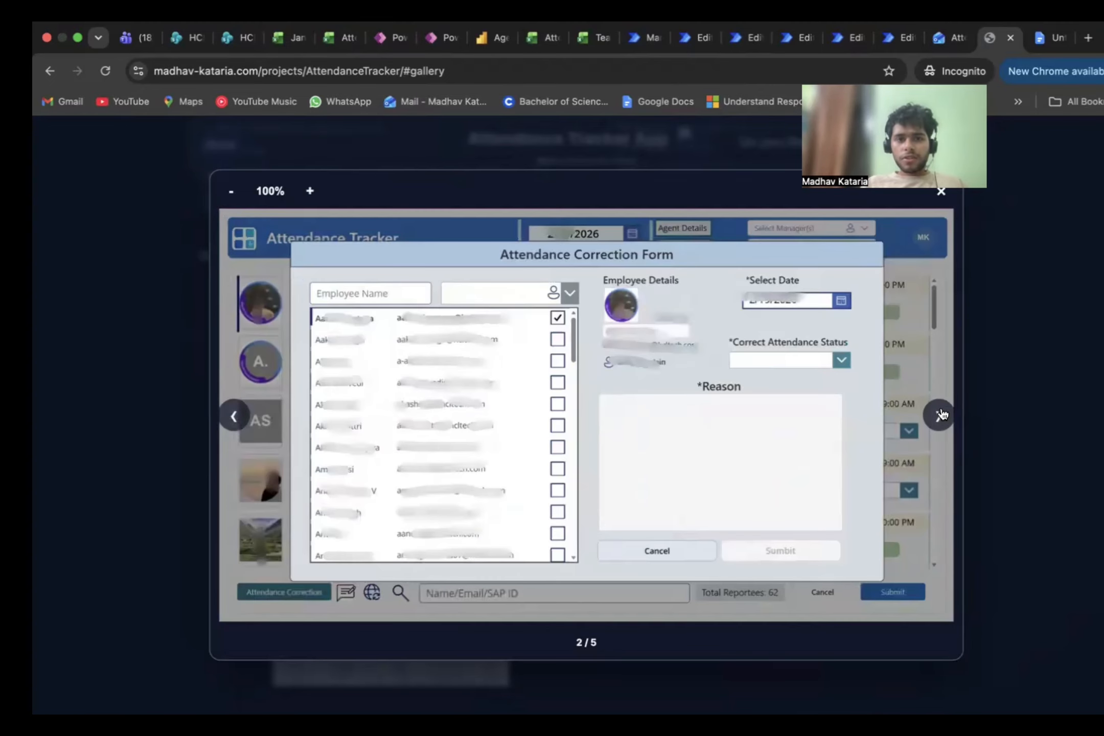
Step: Switch to the Attendance report in Power BI and view its Missing Attendance page followed by the Daily Attendance page
left_click(495, 38)
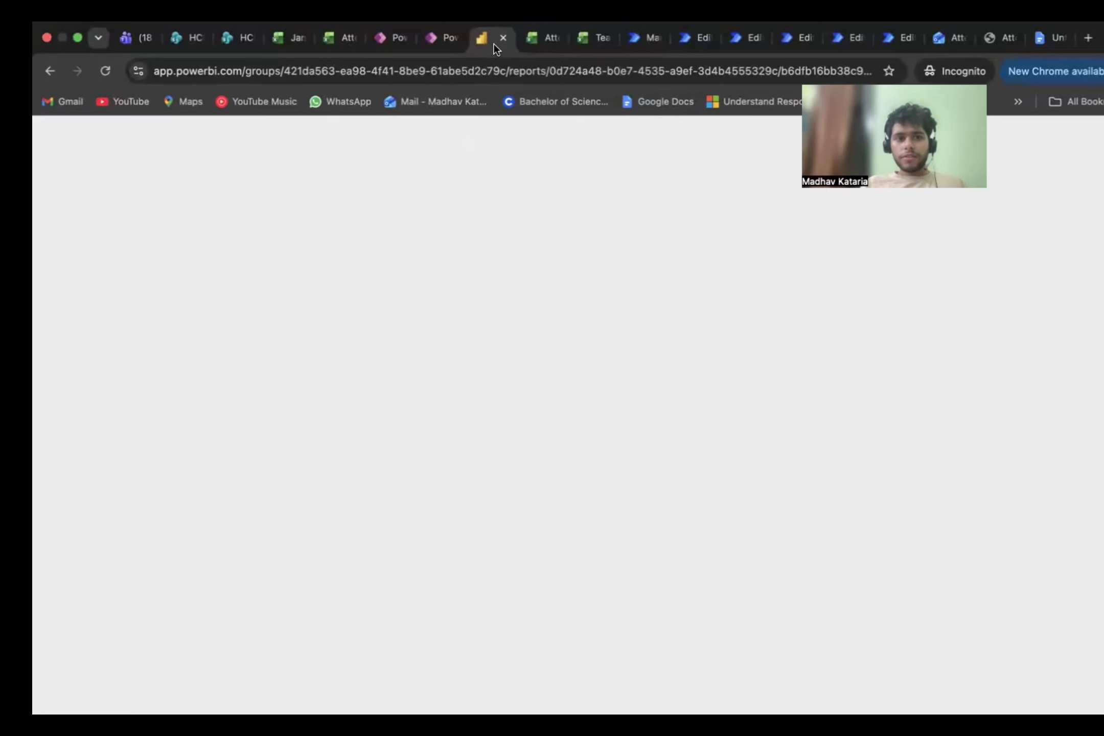
left_click(140, 304)
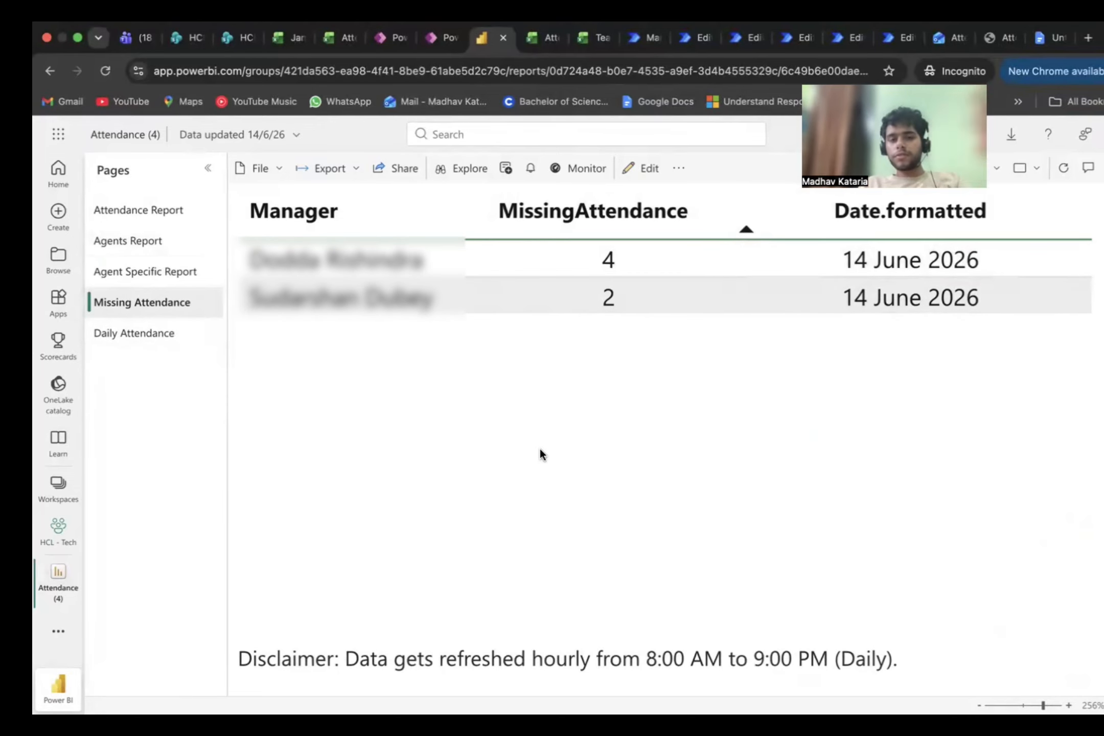
left_click(161, 338)
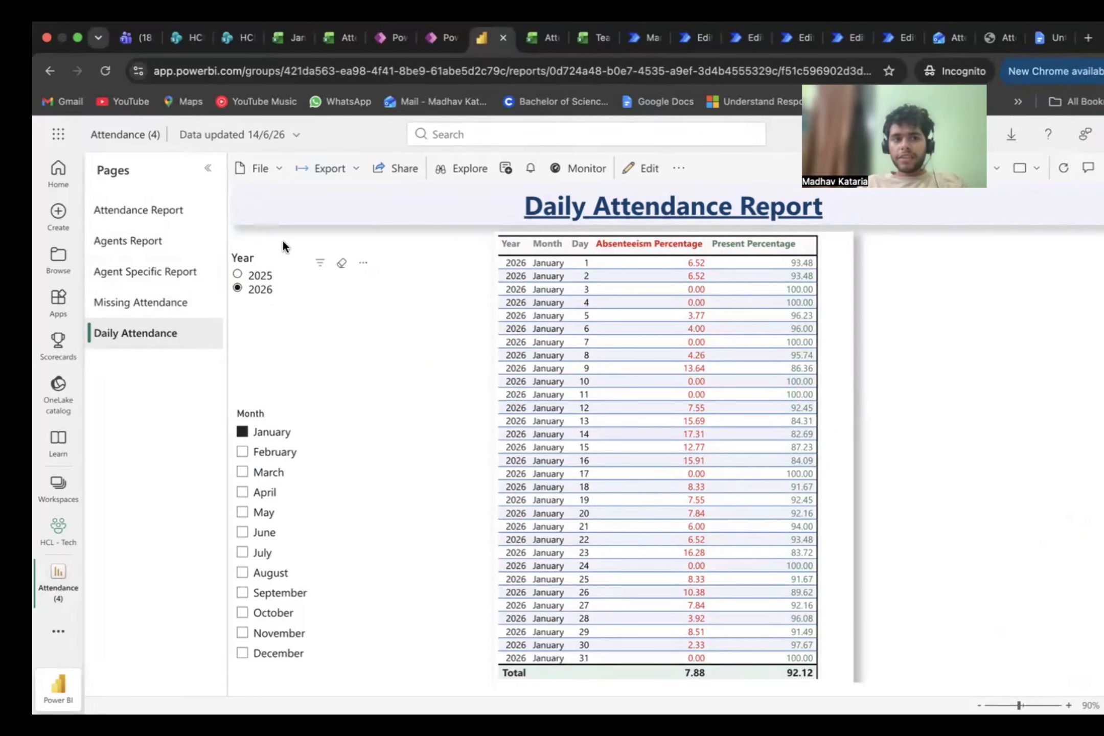
Step: Compare the Agent Specific Report, Missing Attendance and Daily Attendance pages, finishing on the Agents Report page
left_click(142, 276)
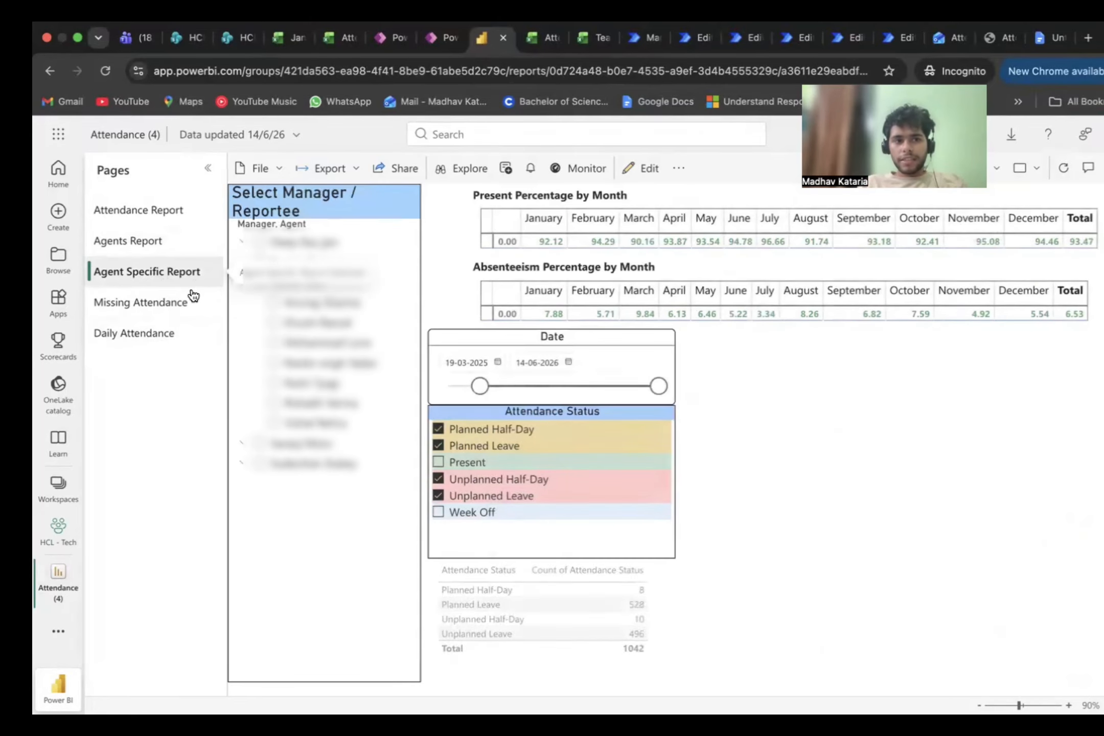
left_click(166, 304)
left_click(163, 338)
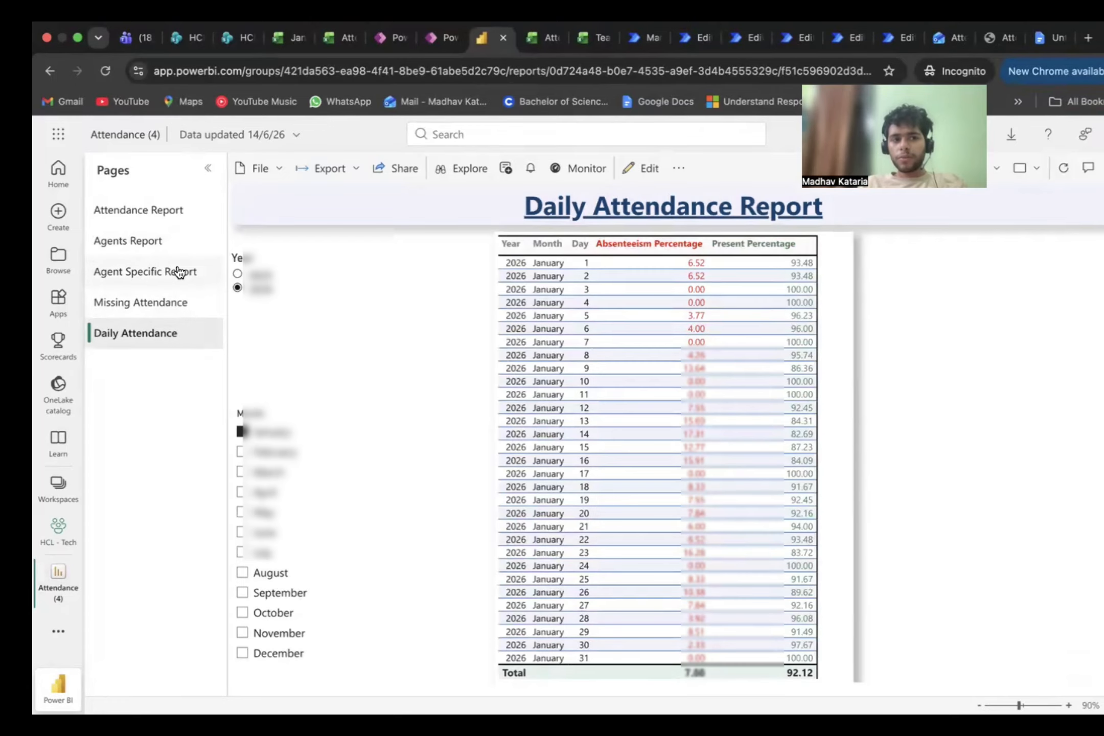
left_click(174, 272)
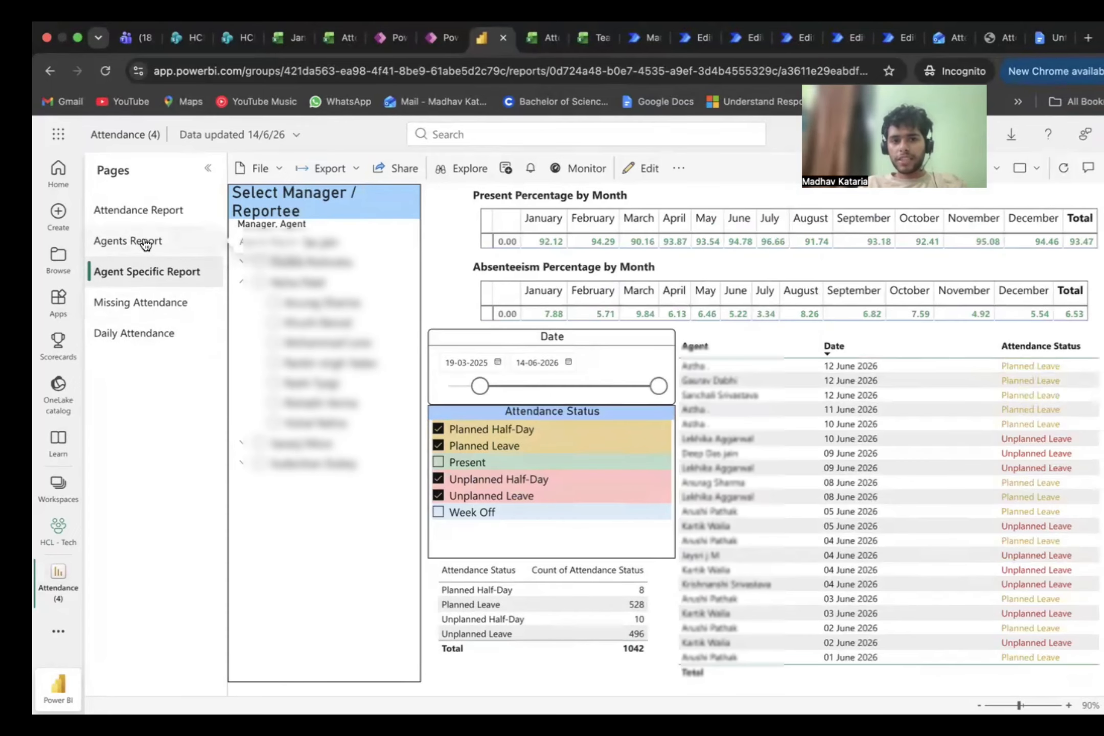
left_click(145, 244)
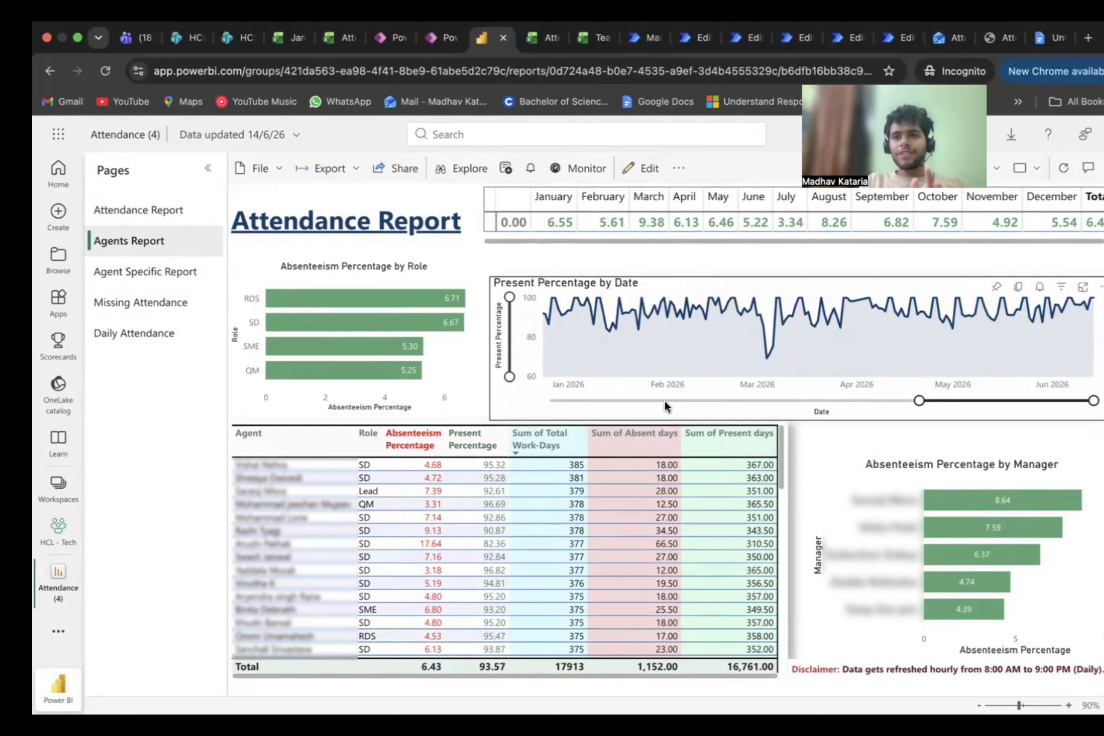
Step: Switch to the Google Docs project notes and read through the Solution Architecture section to the Business Impact list
left_click(1046, 38)
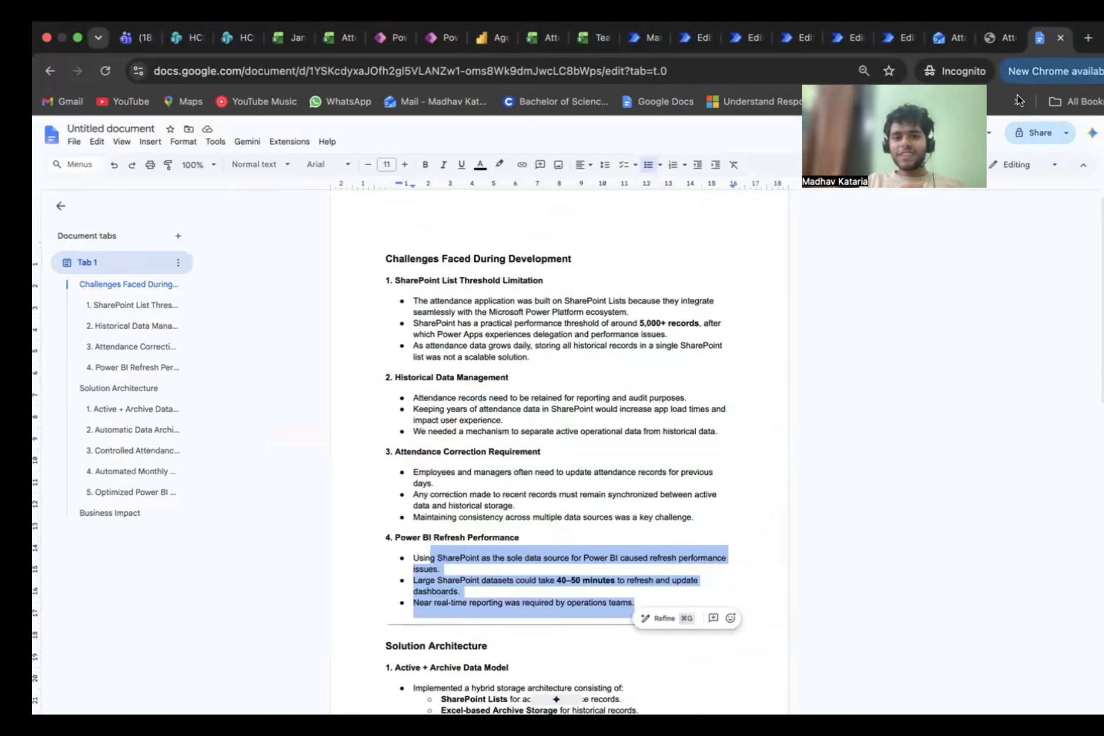
scroll(813, 308, "down", 8)
scroll(813, 308, "down", 2)
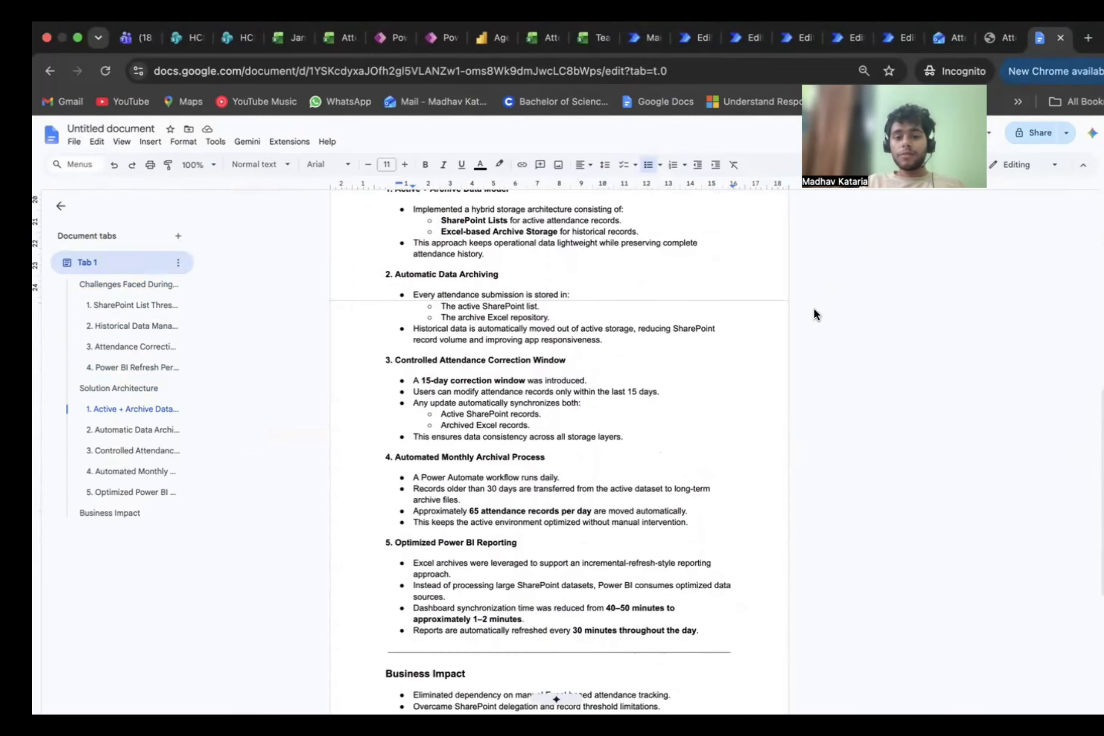
scroll(813, 310, "down", 6)
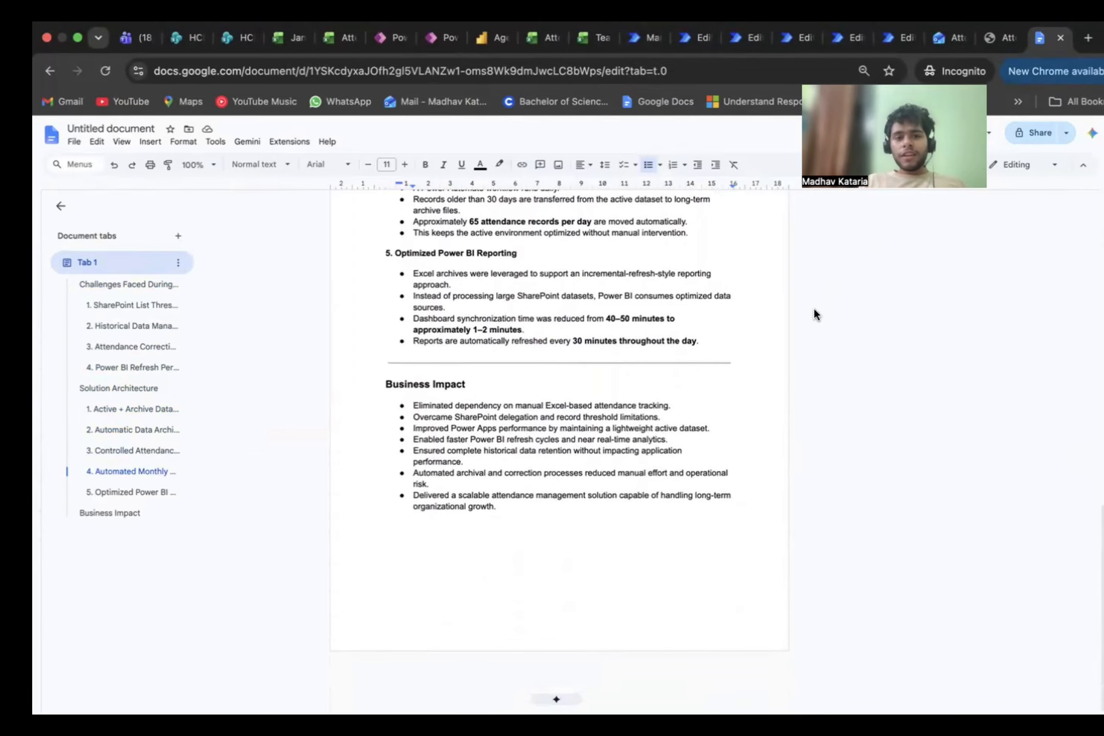